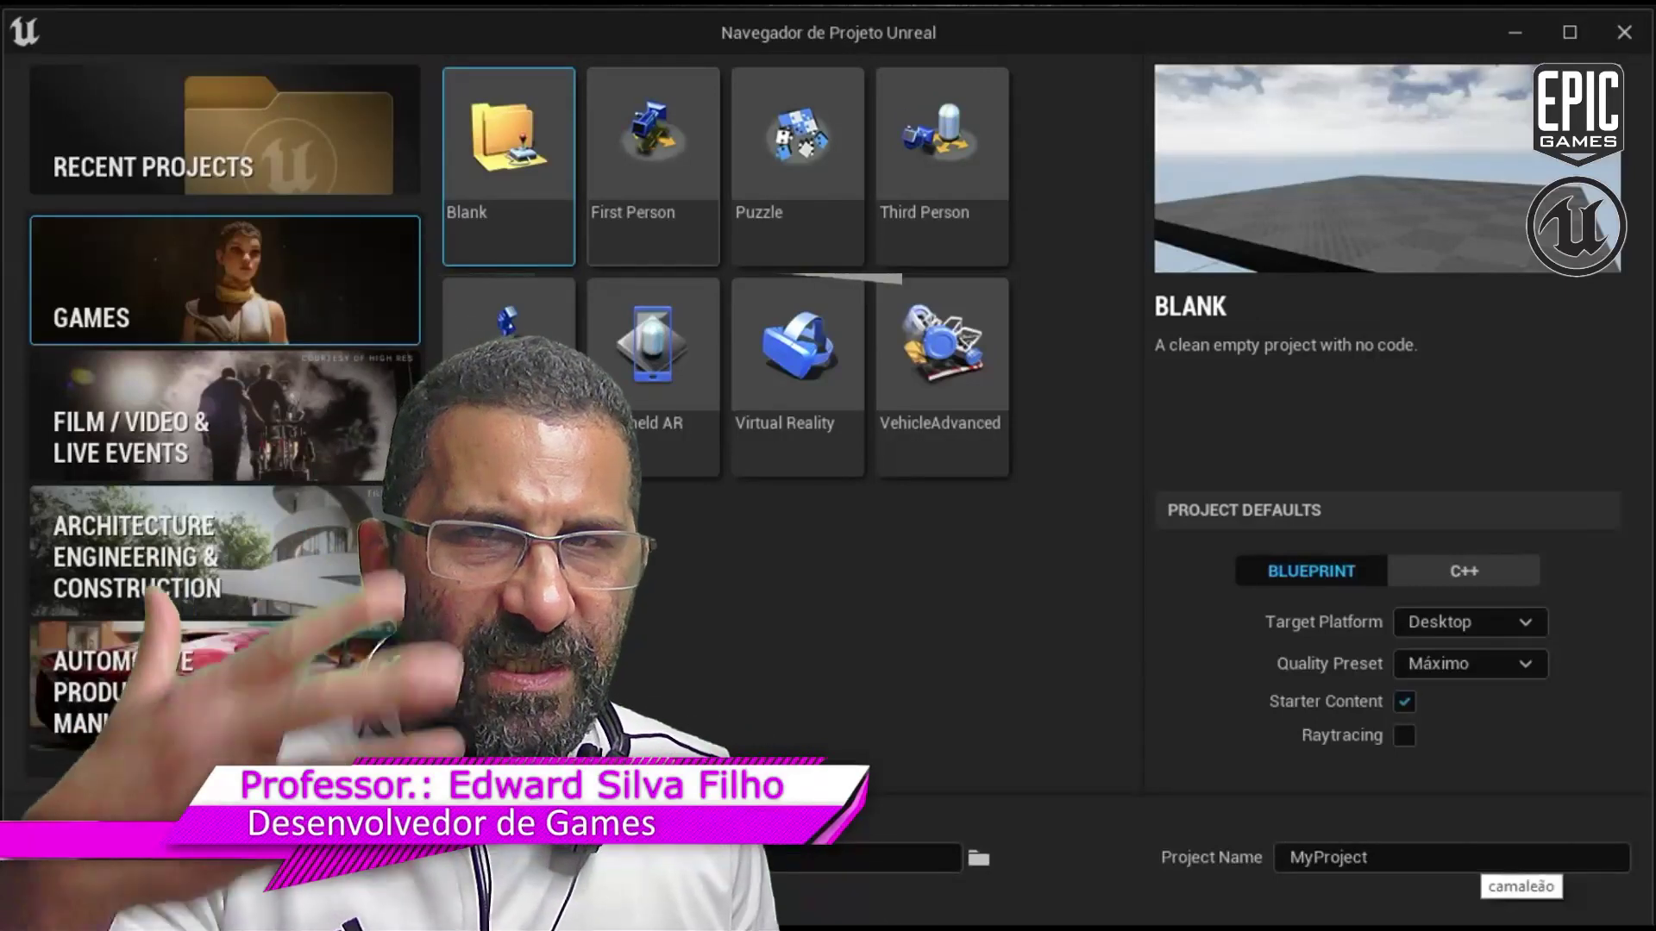
Preview the Puzzle, Third Person and First Person game templates.
left_click(796, 164)
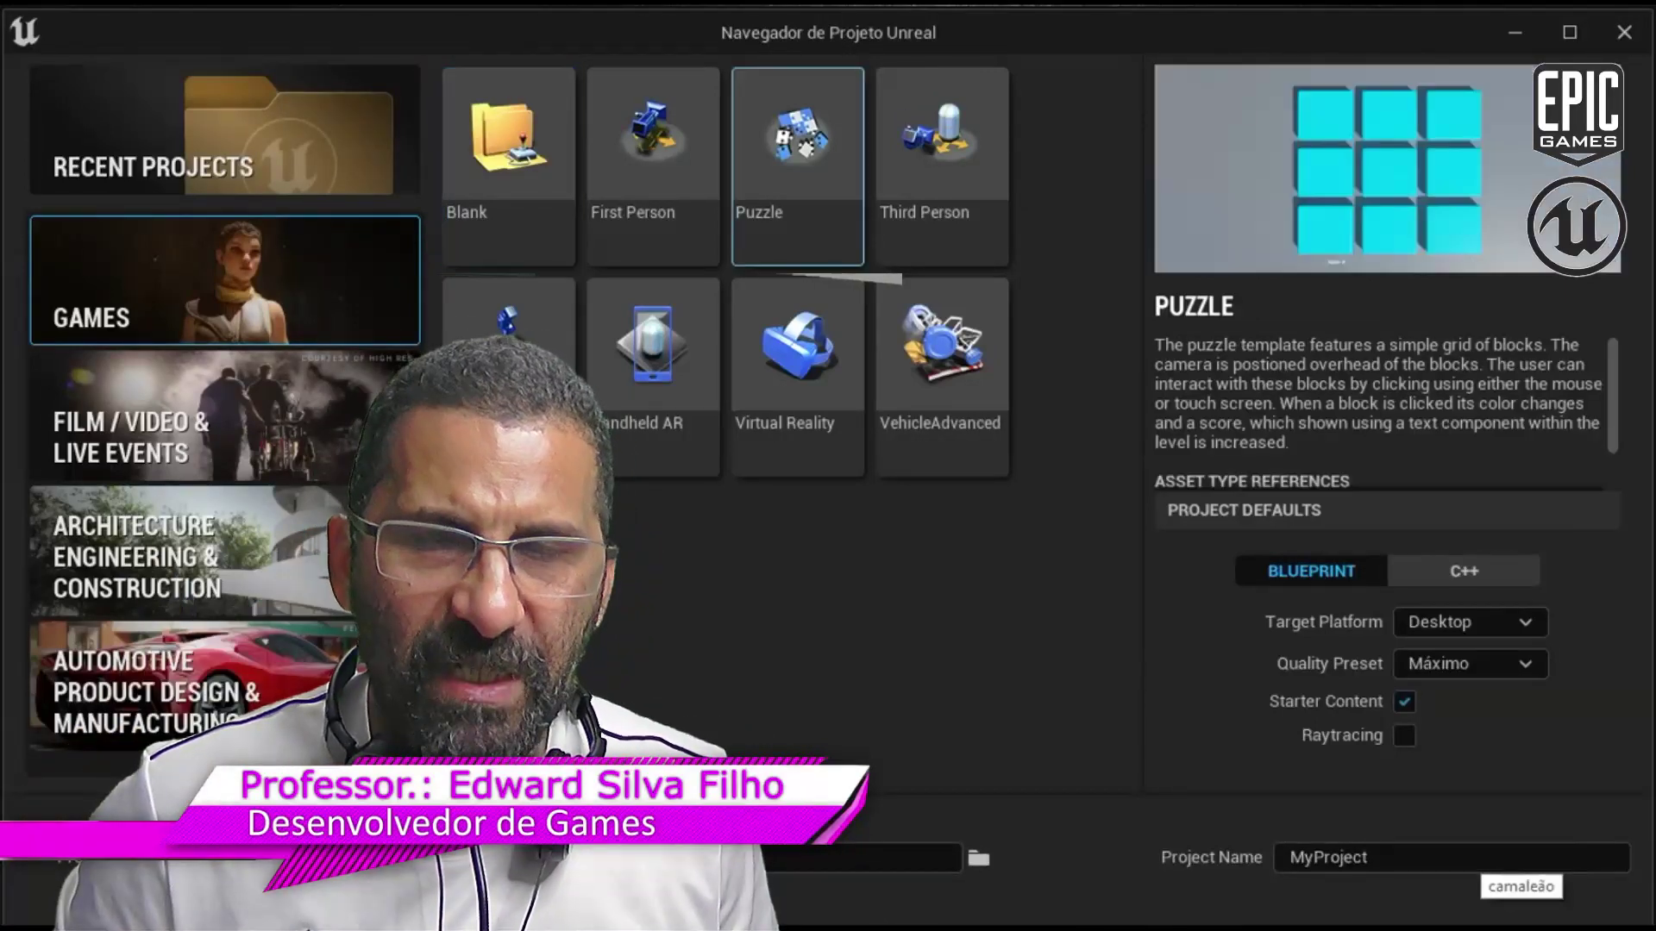
left_click(941, 164)
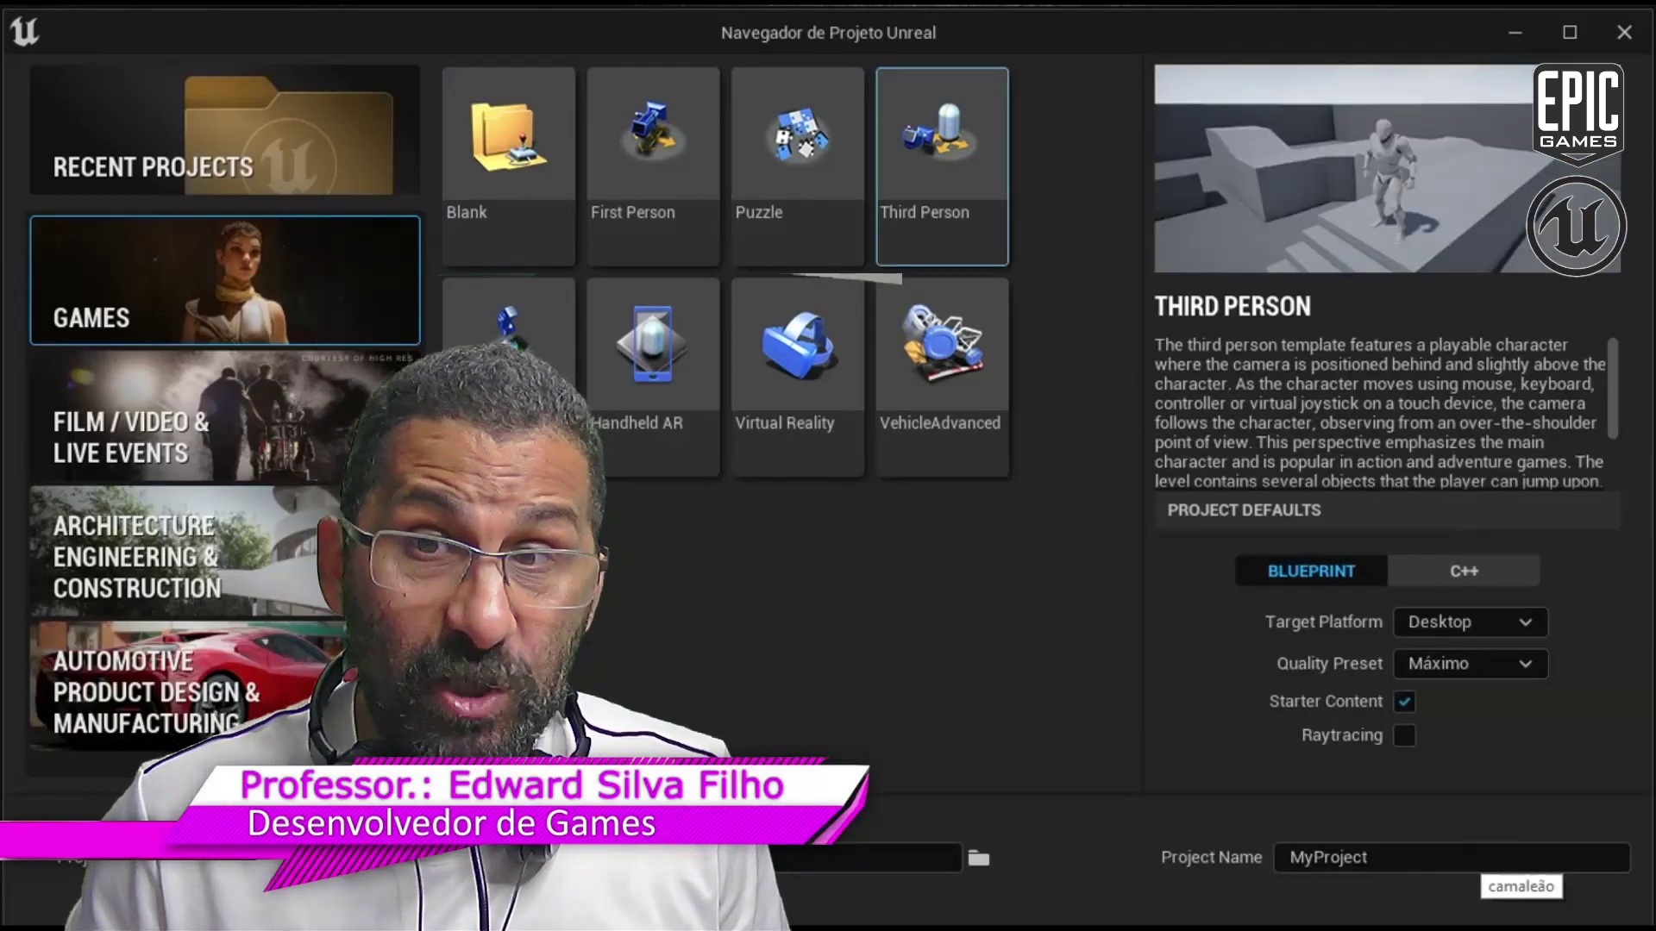
left_click(653, 164)
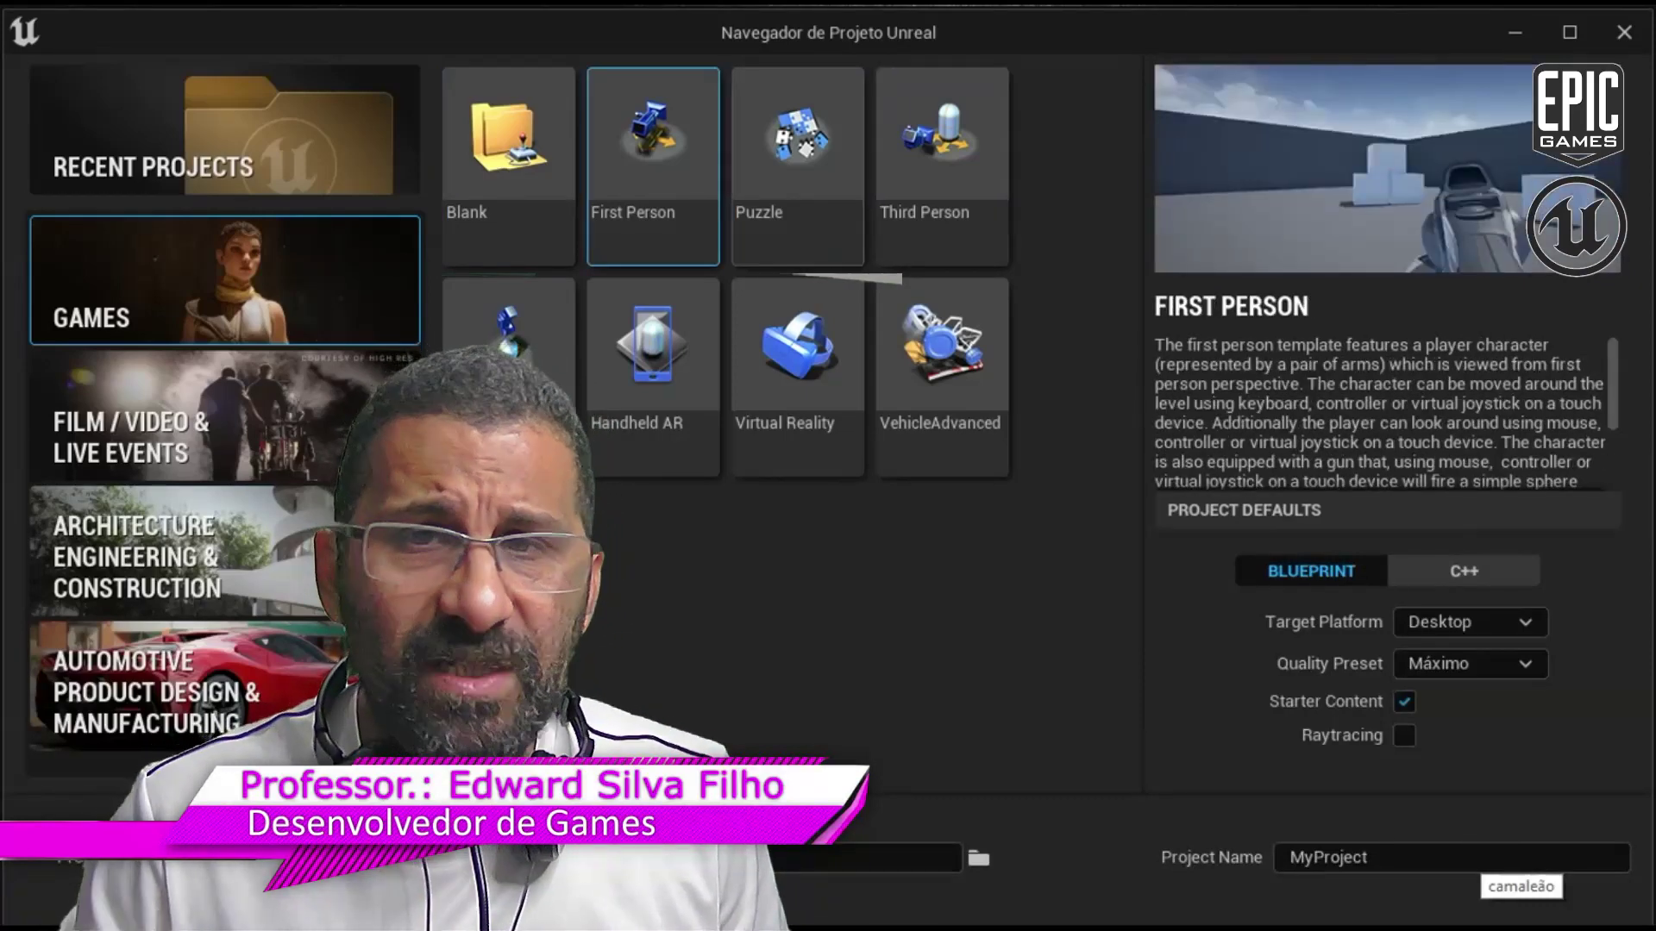
left_click(797, 163)
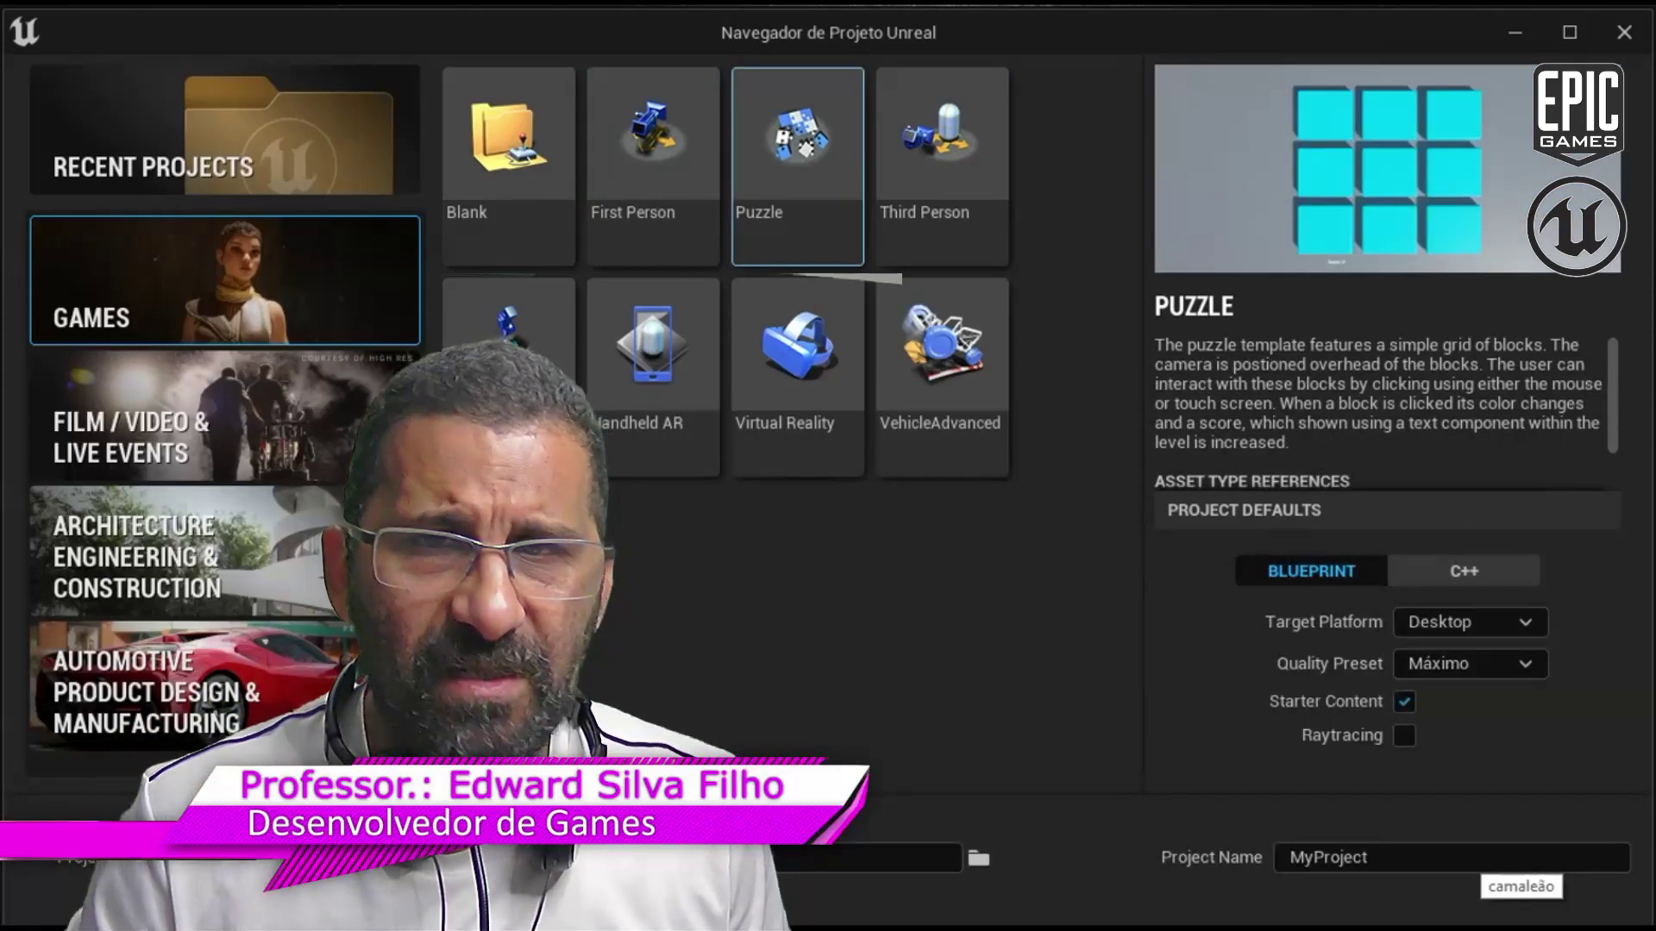
left_click(652, 164)
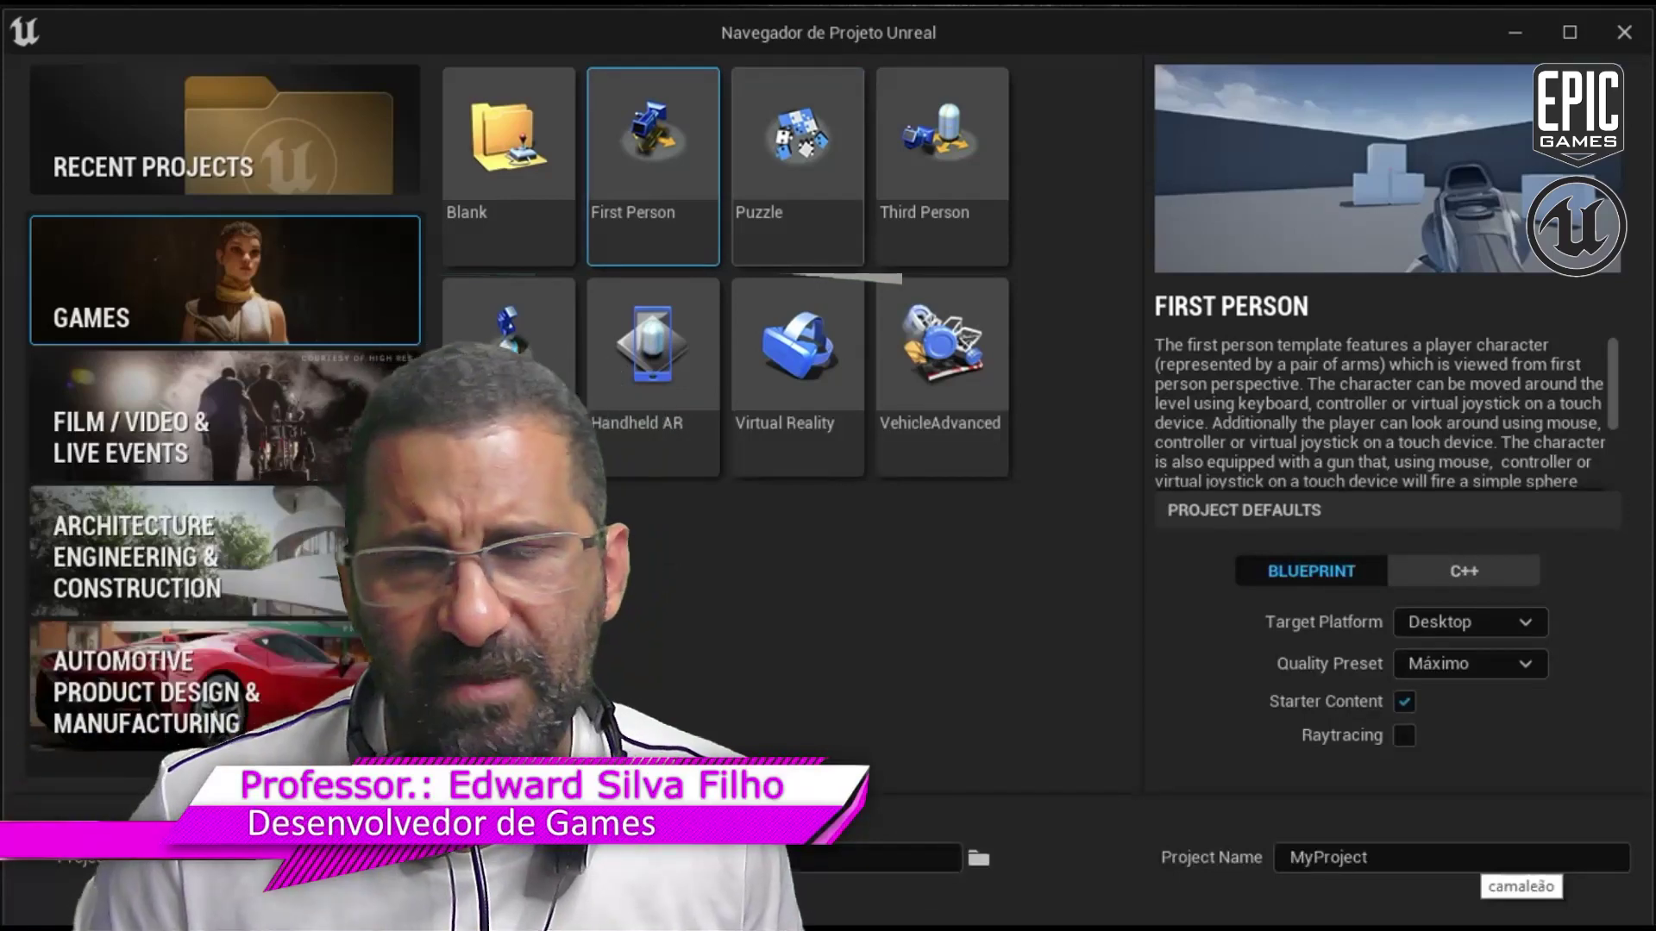
left_click(798, 155)
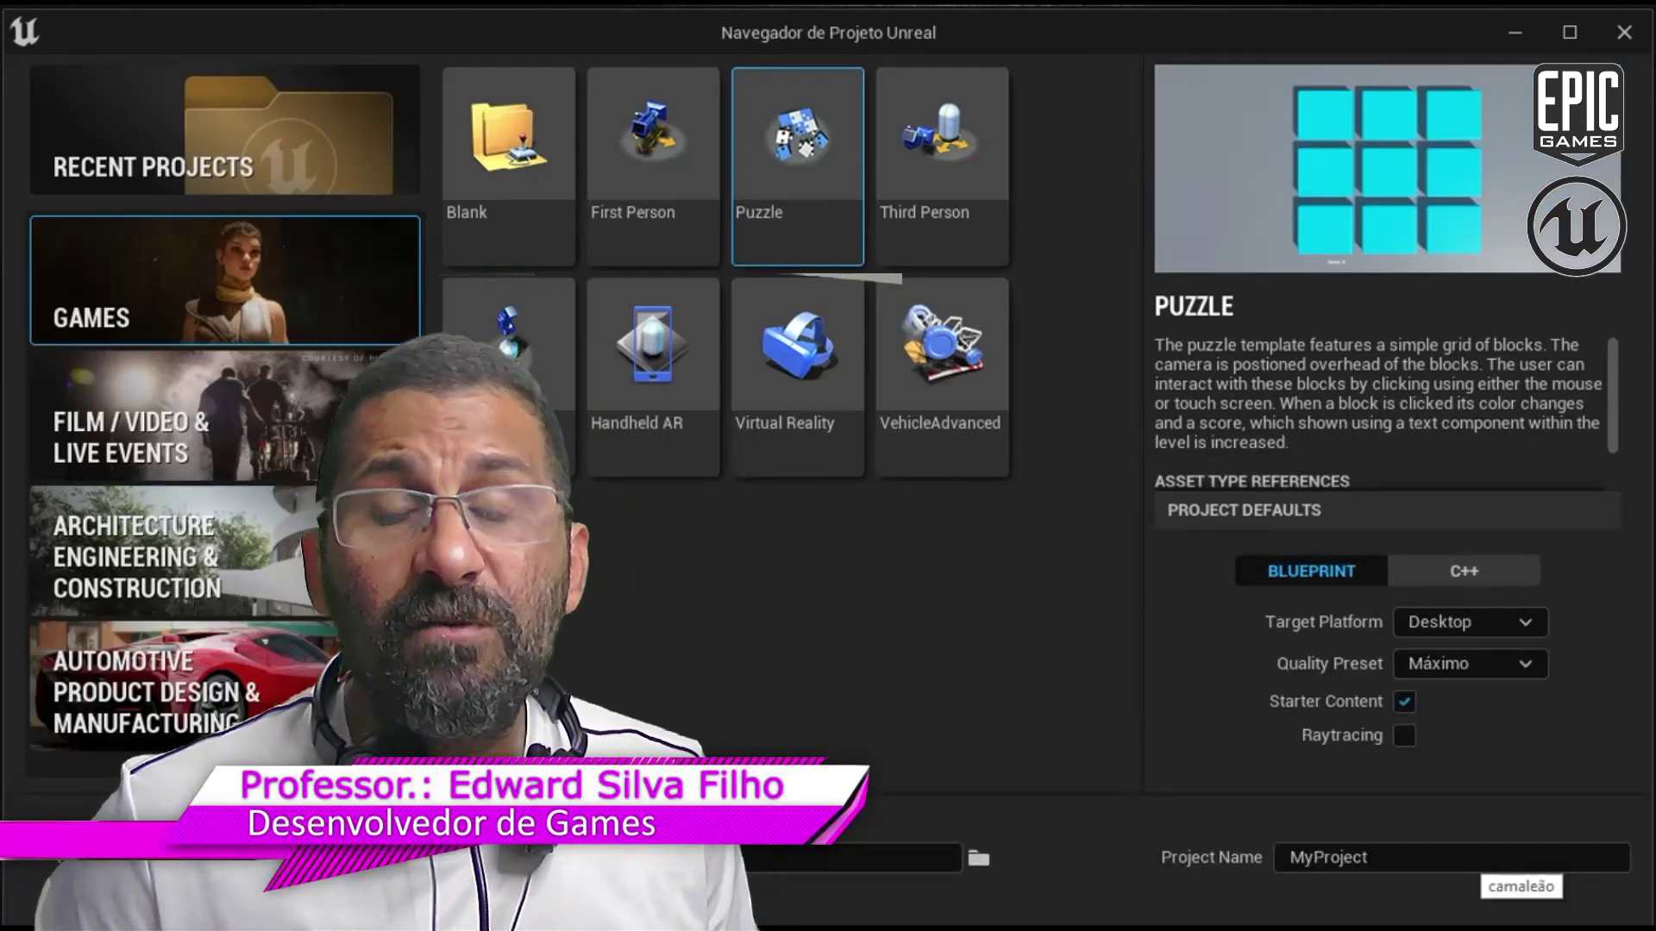
scroll(1380, 405, "down", 2)
scroll(1379, 406, "down", 1)
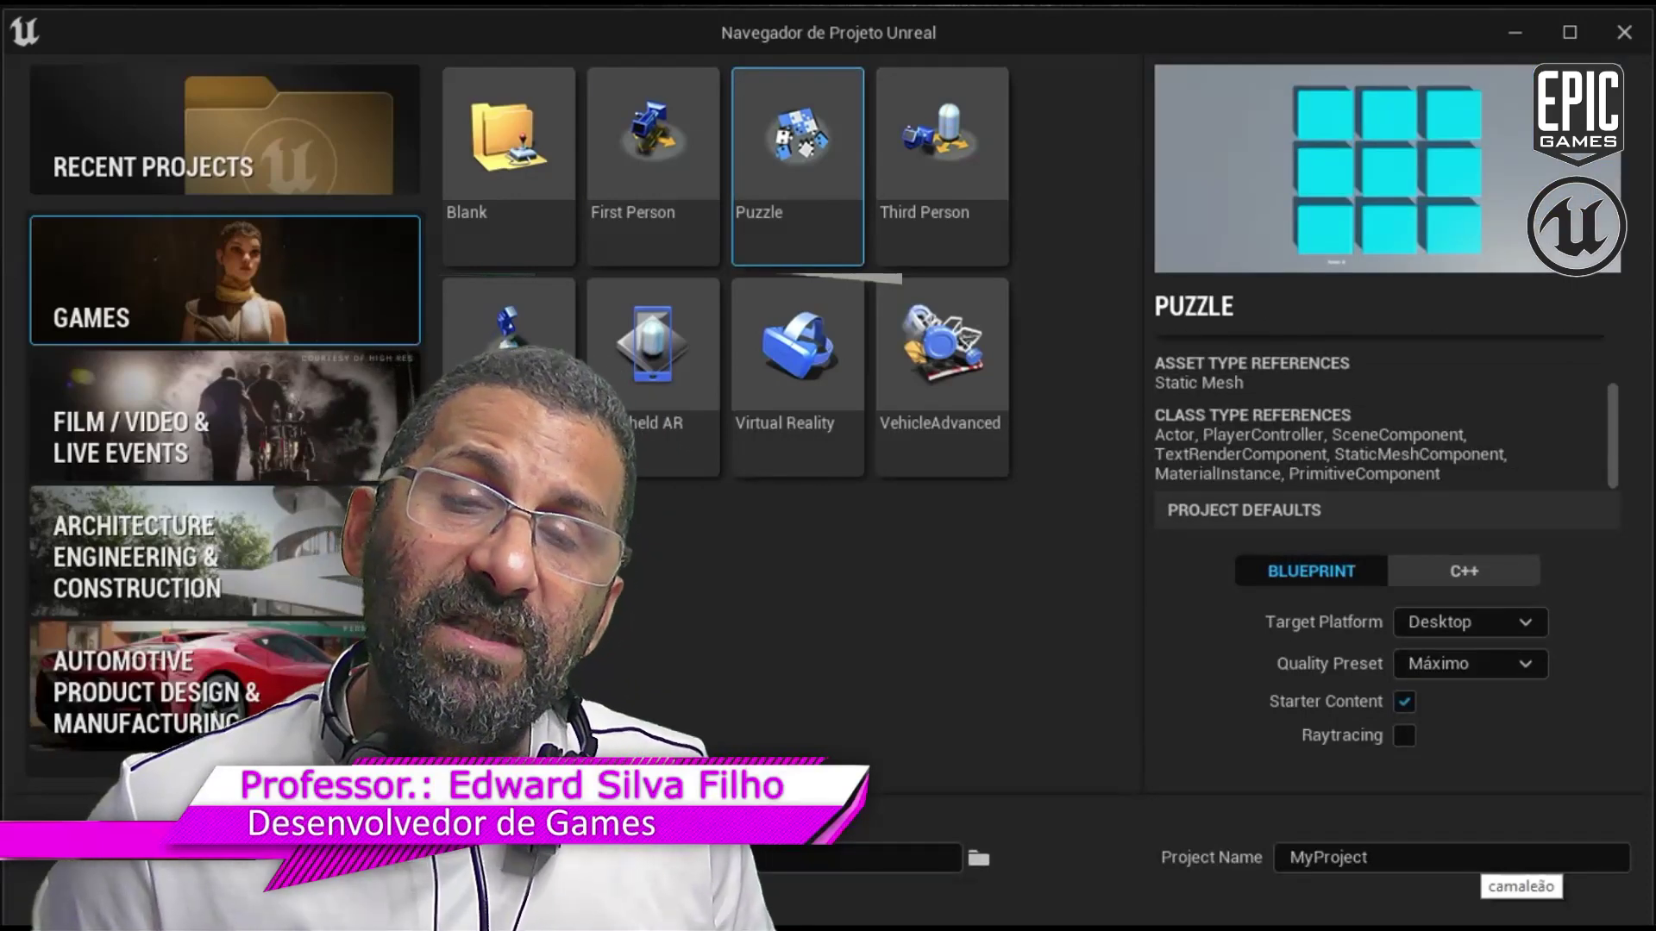
left_click(942, 156)
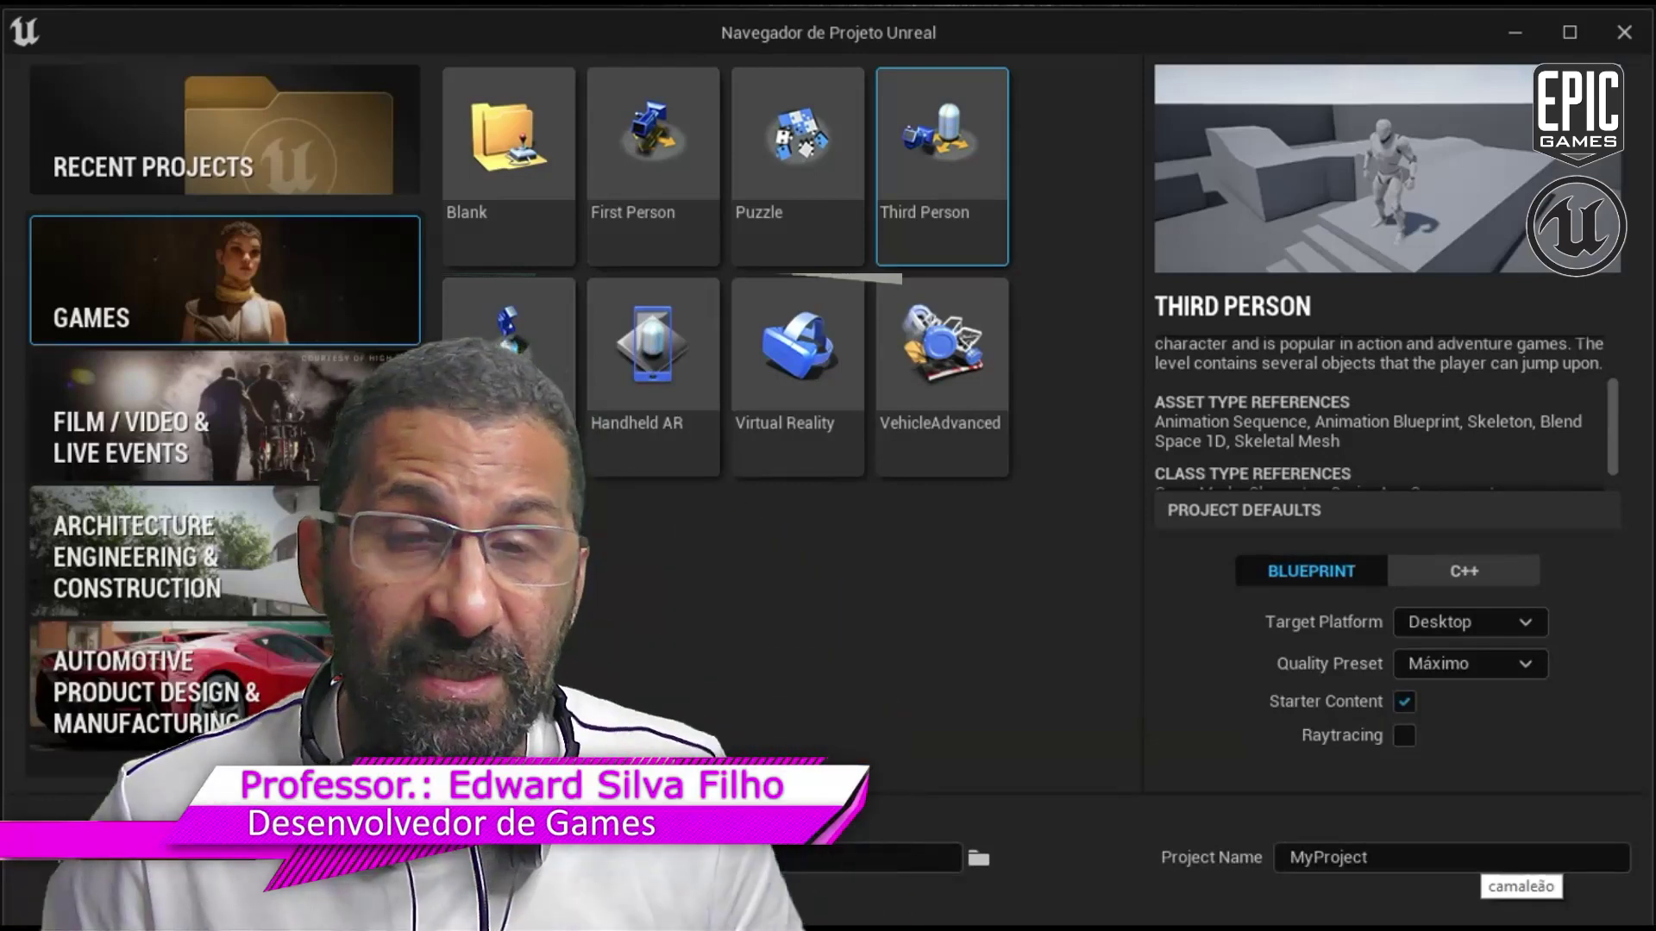
Compare Top Down, Handheld AR and Virtual Reality, then pick VehicleAdvanced and browse for a location.
left_click(508, 327)
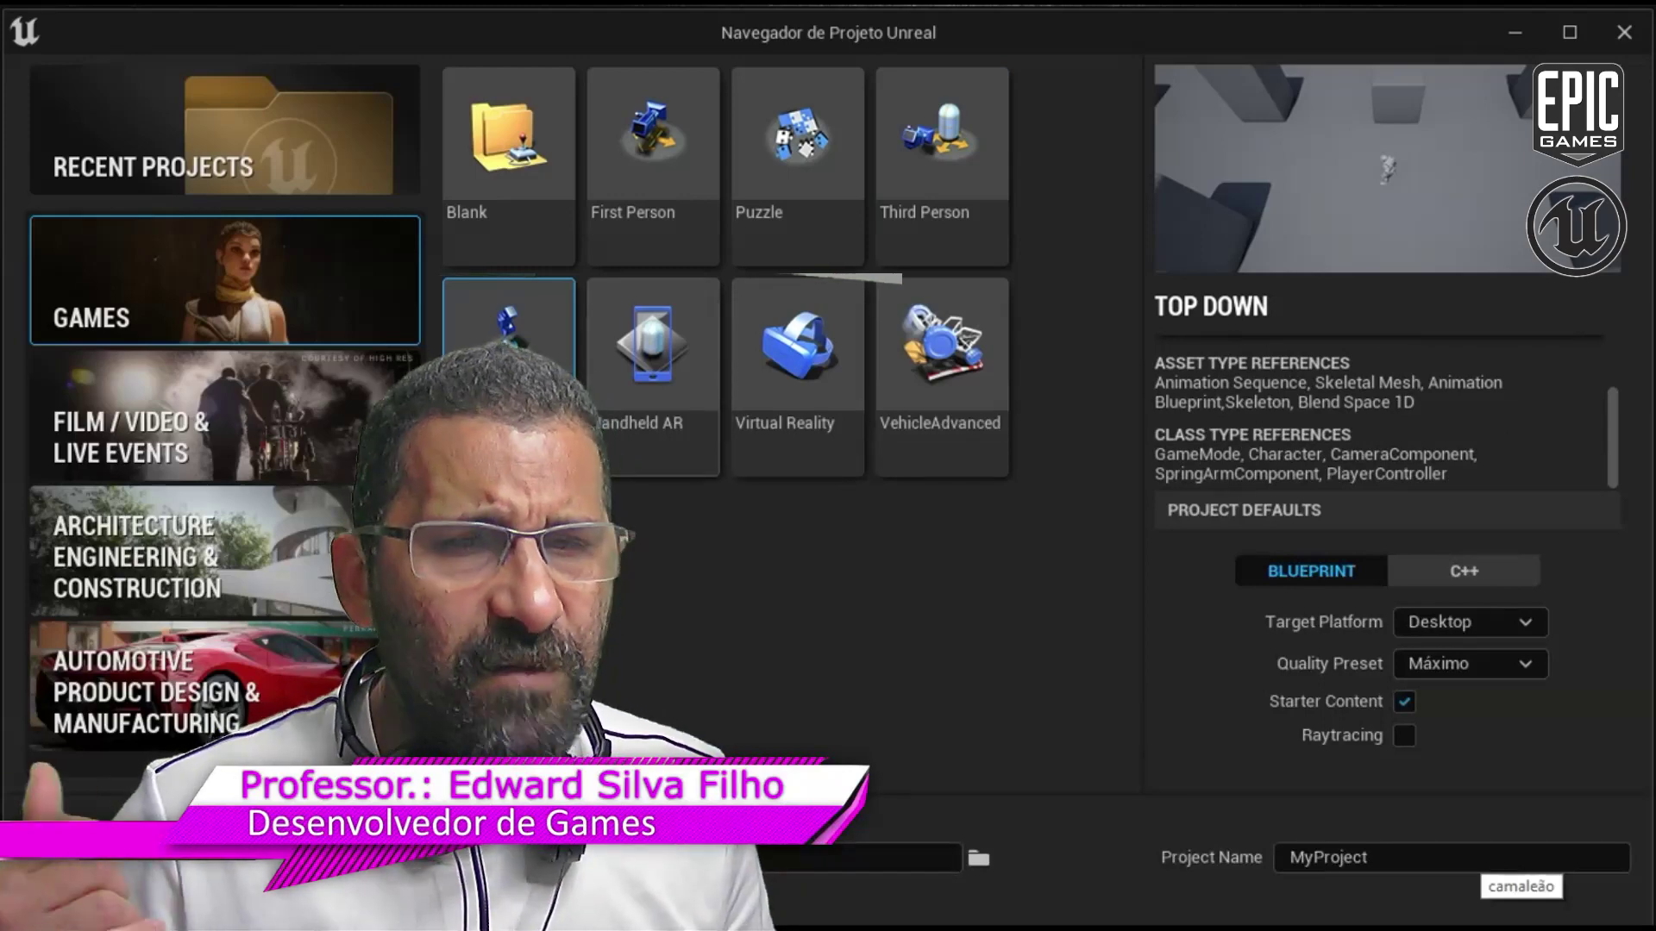
left_click(653, 362)
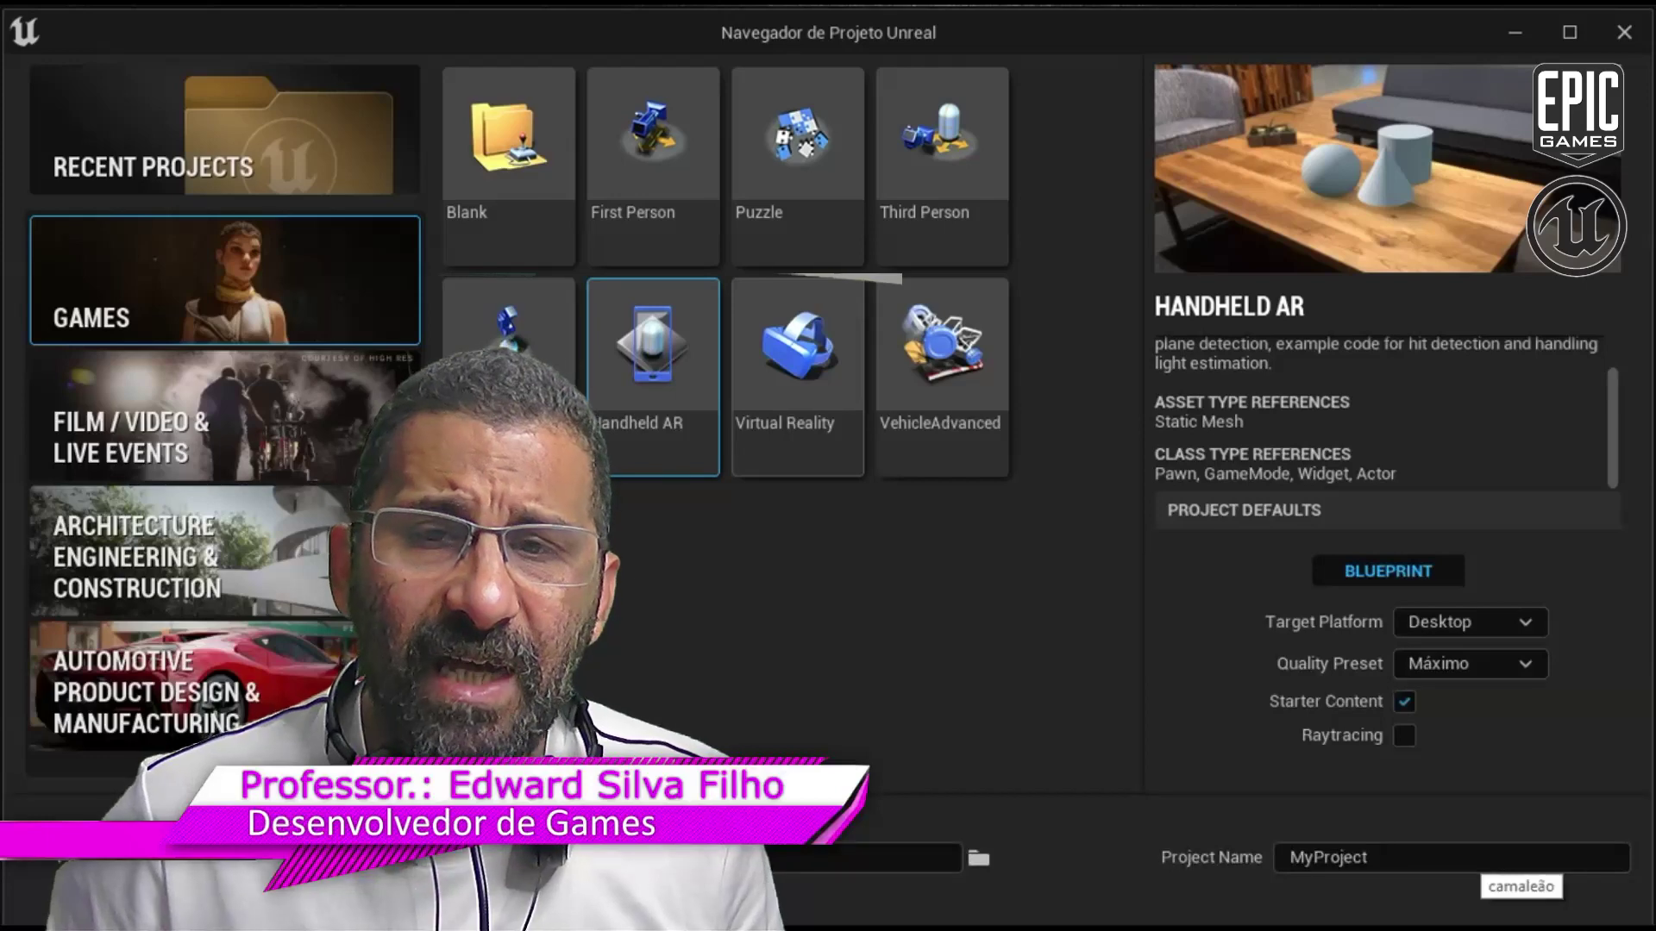
left_click(798, 362)
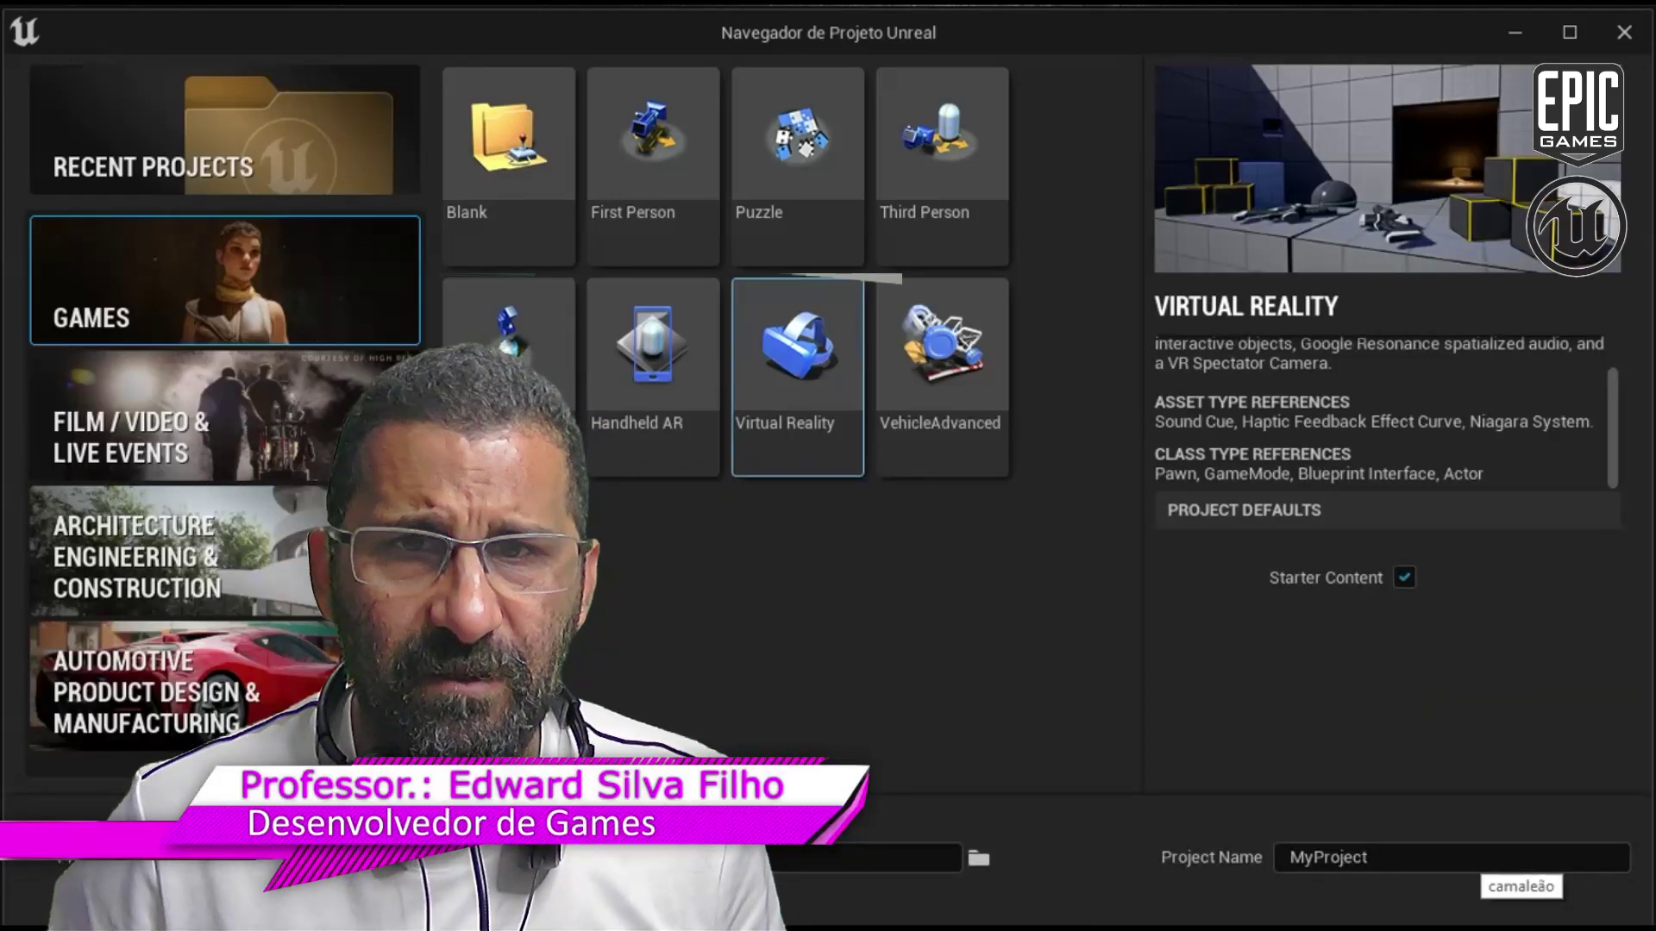
left_click(653, 362)
left_click(798, 362)
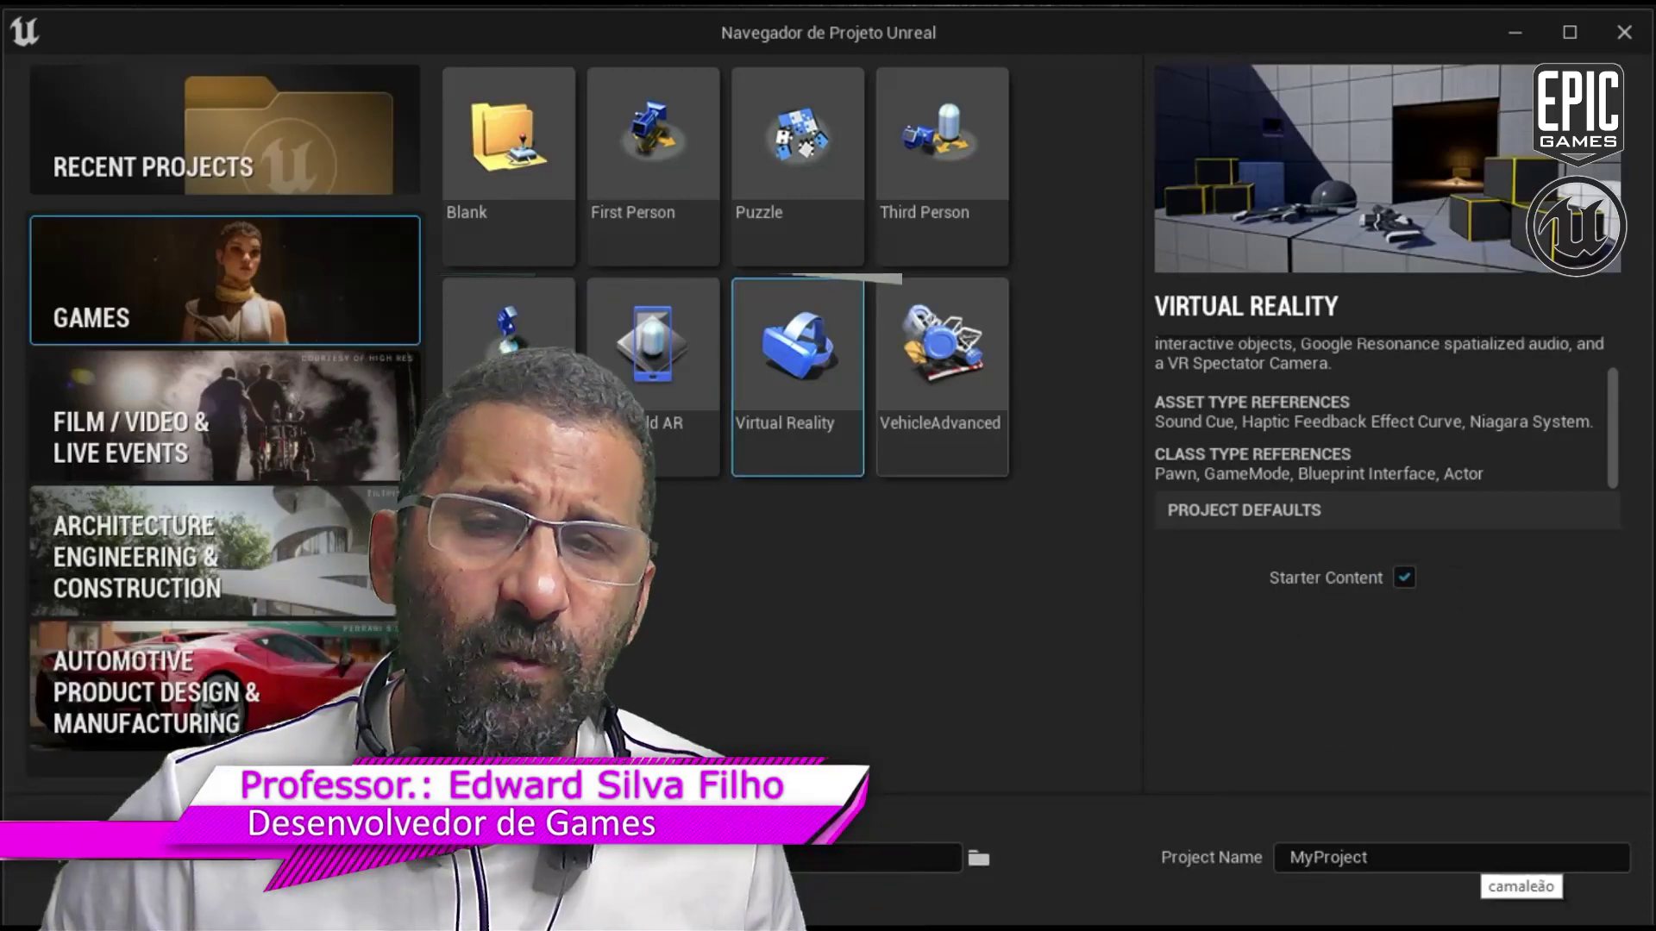
left_click(942, 362)
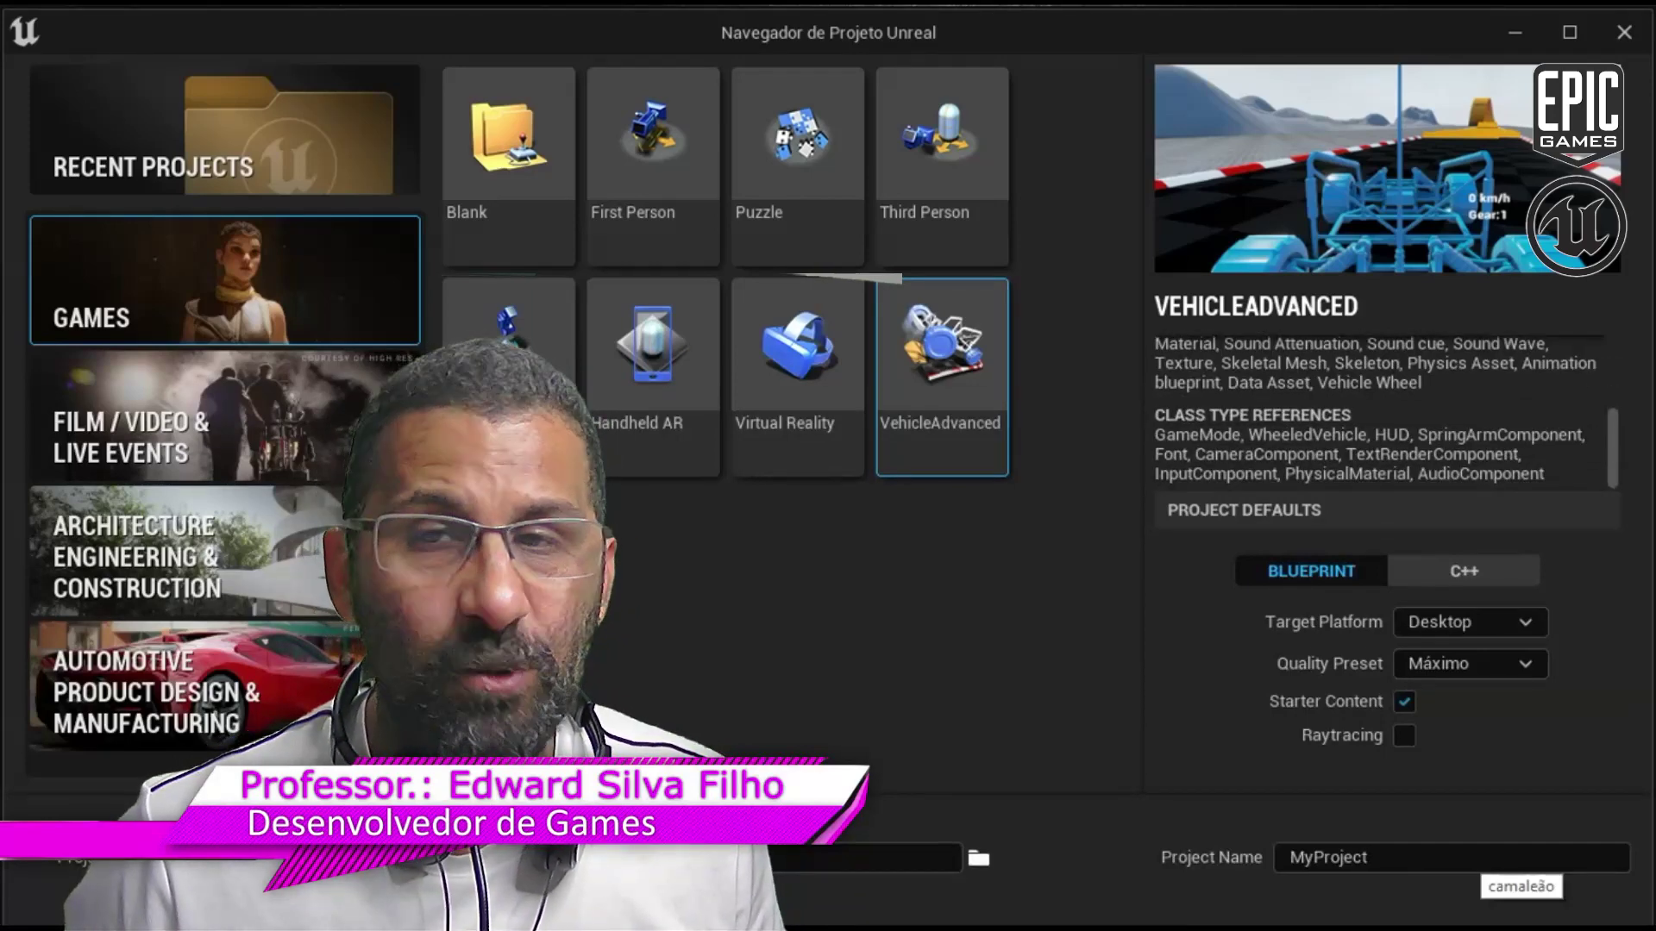
left_click(978, 858)
Go up to the root of drive G: and check the diversos (I:) drive properties.
left_click(537, 71)
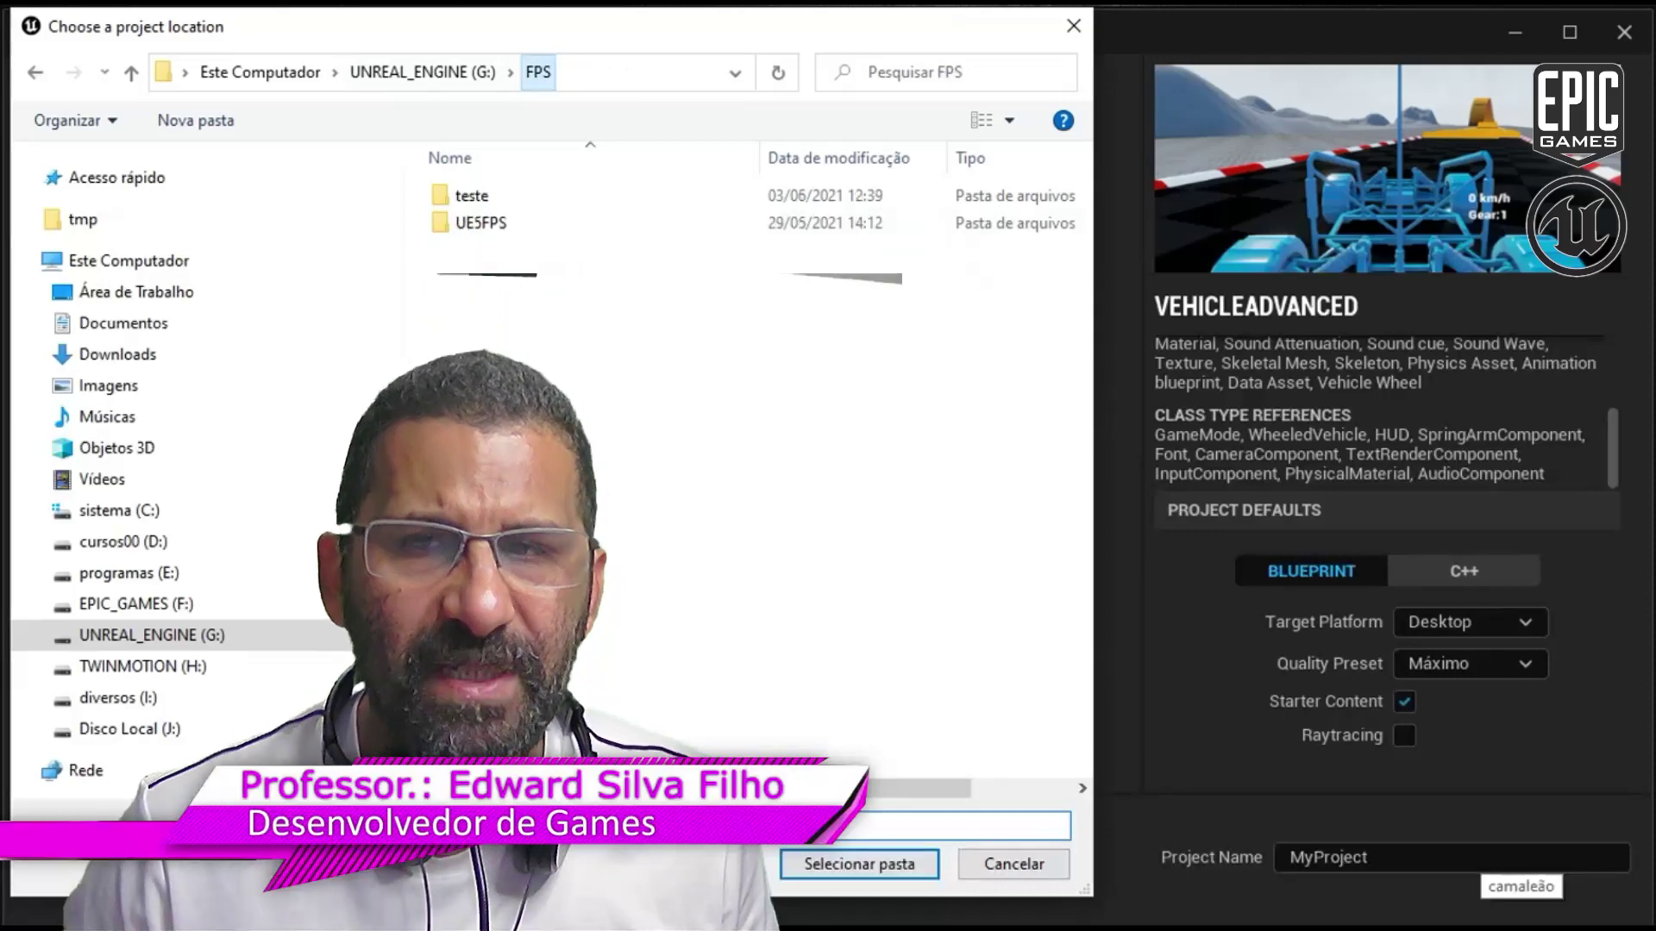
left_click(422, 72)
scroll(733, 466, "down", 2)
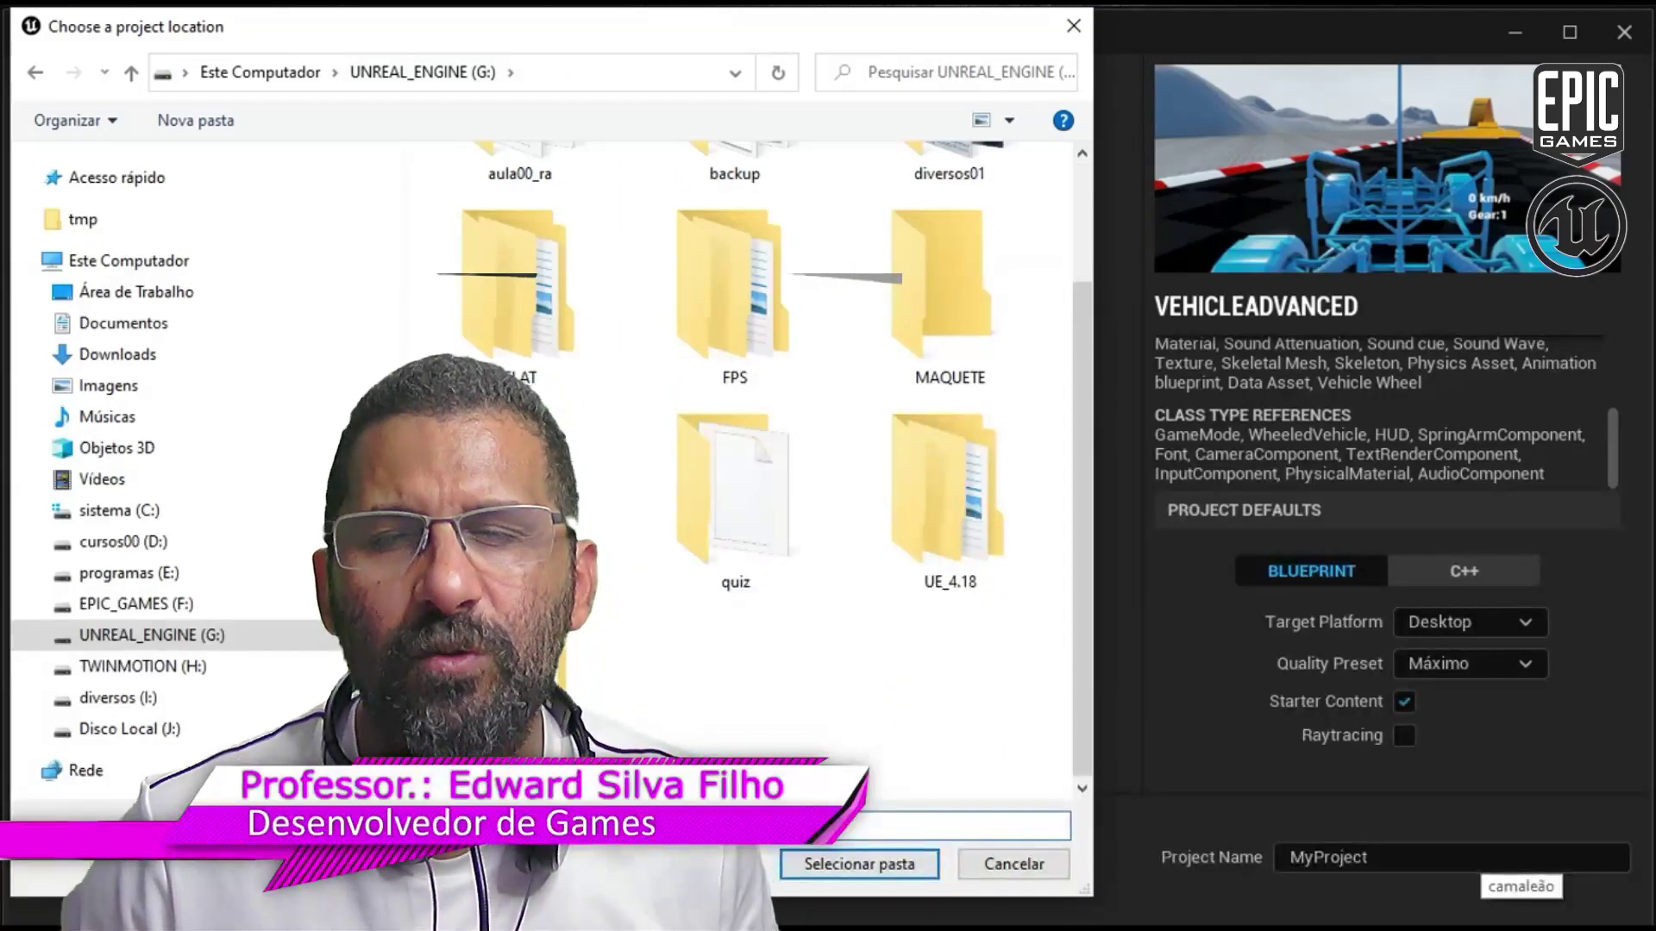
right_click(745, 376)
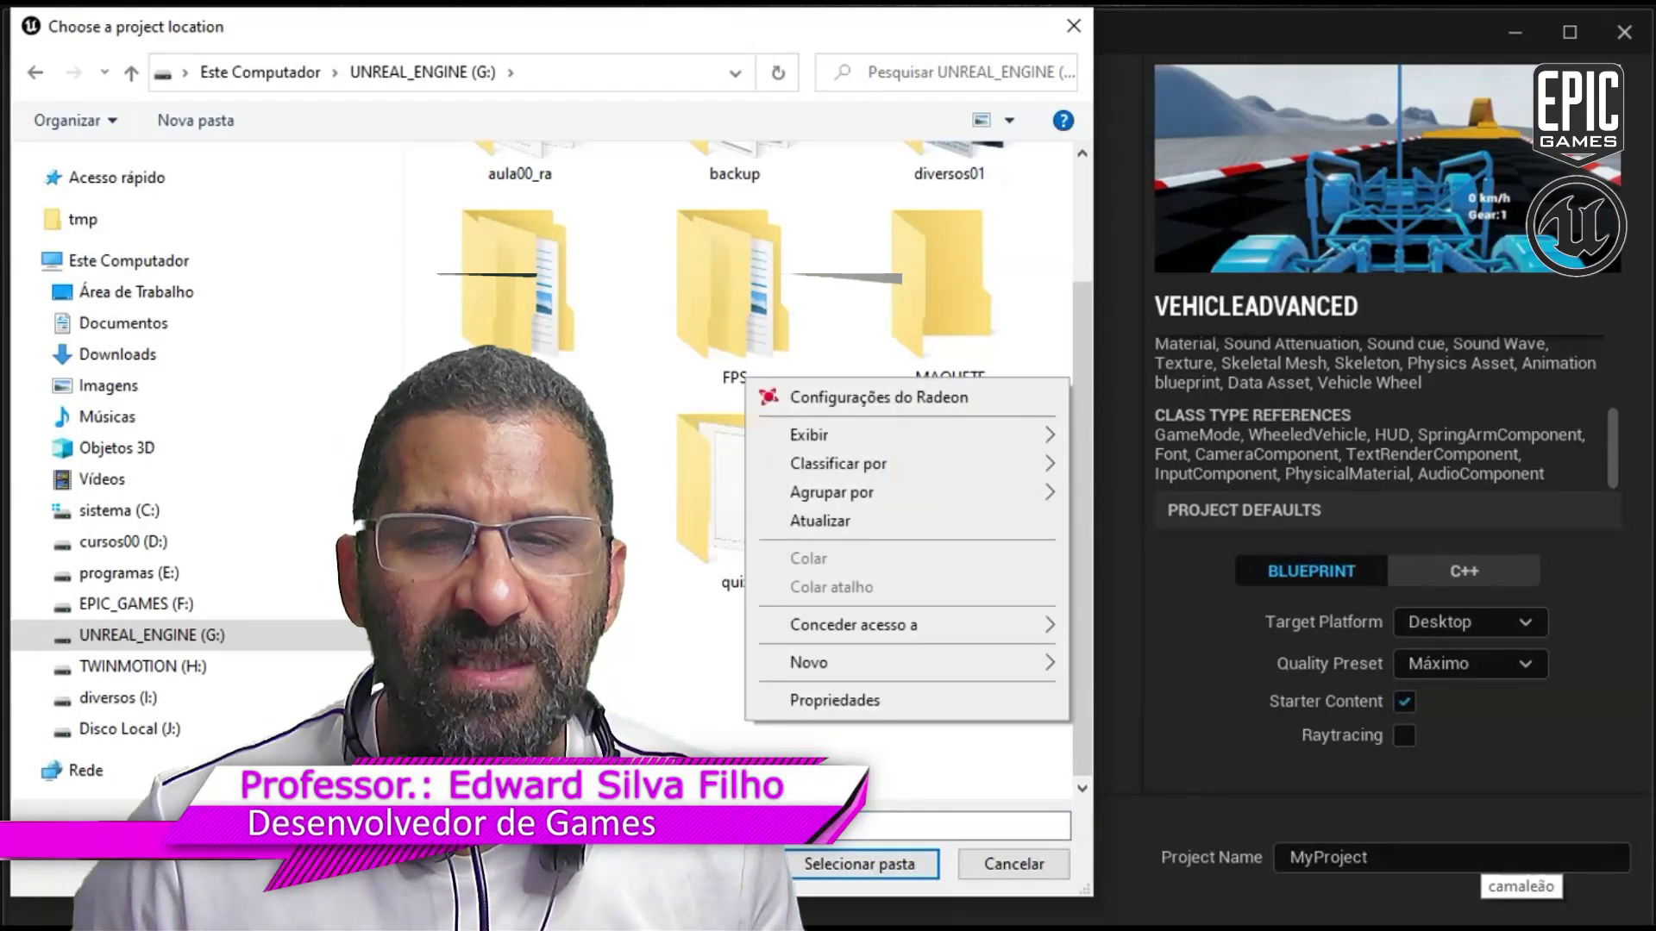
key("Escape")
left_click(118, 697)
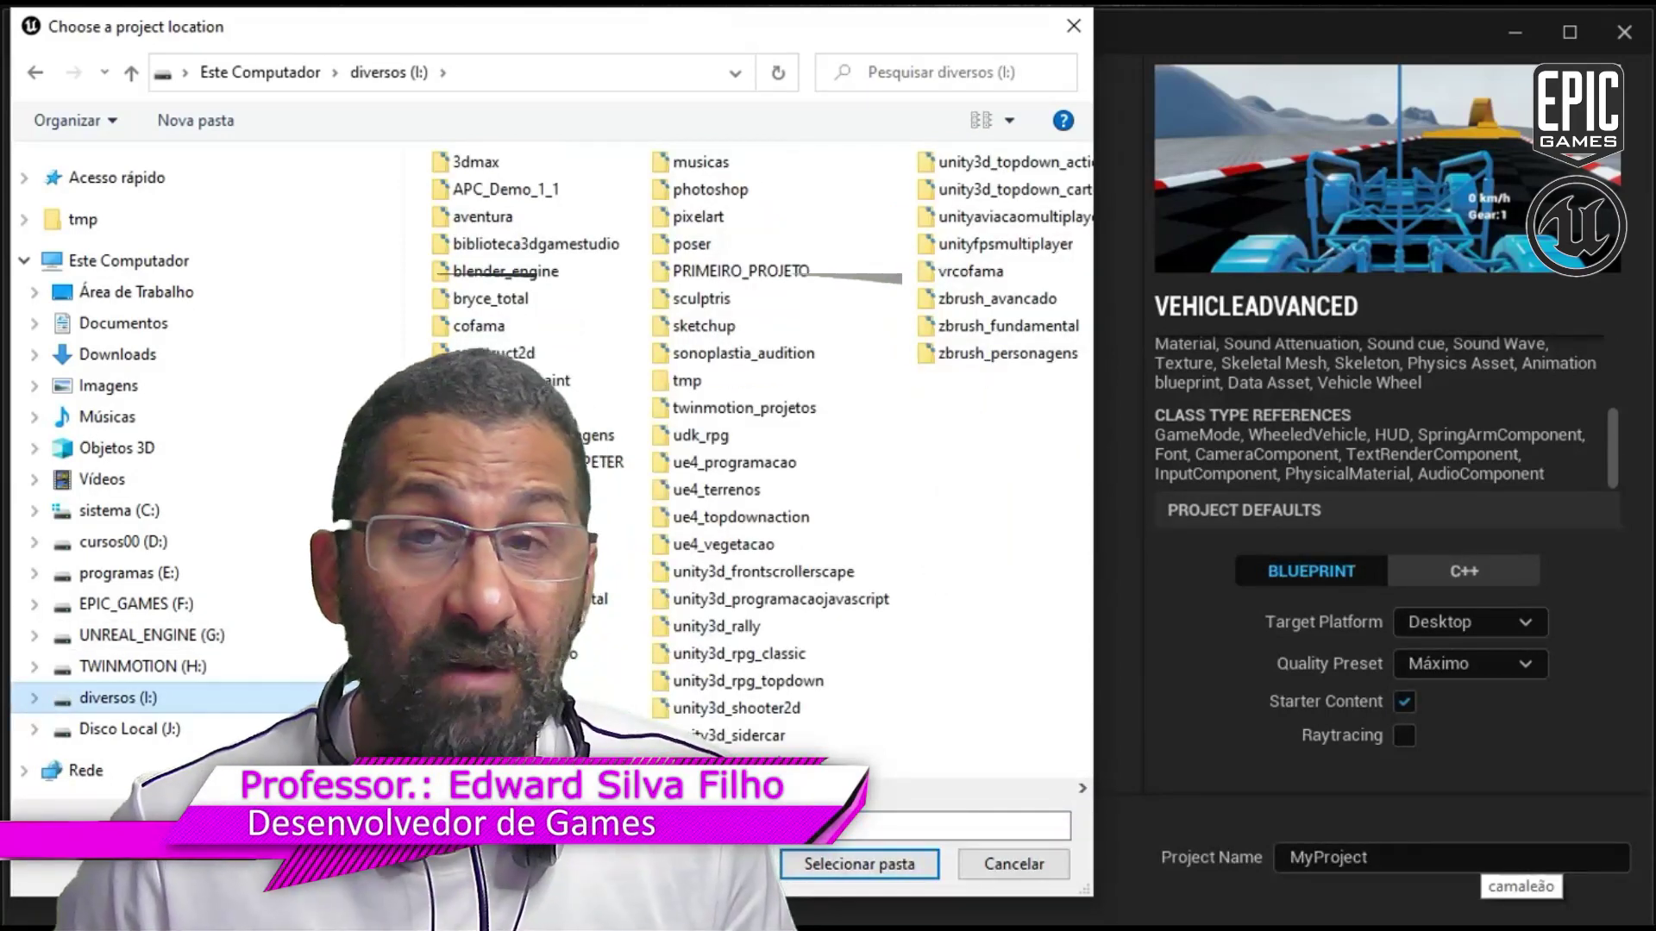
right_click(160, 698)
left_click(216, 687)
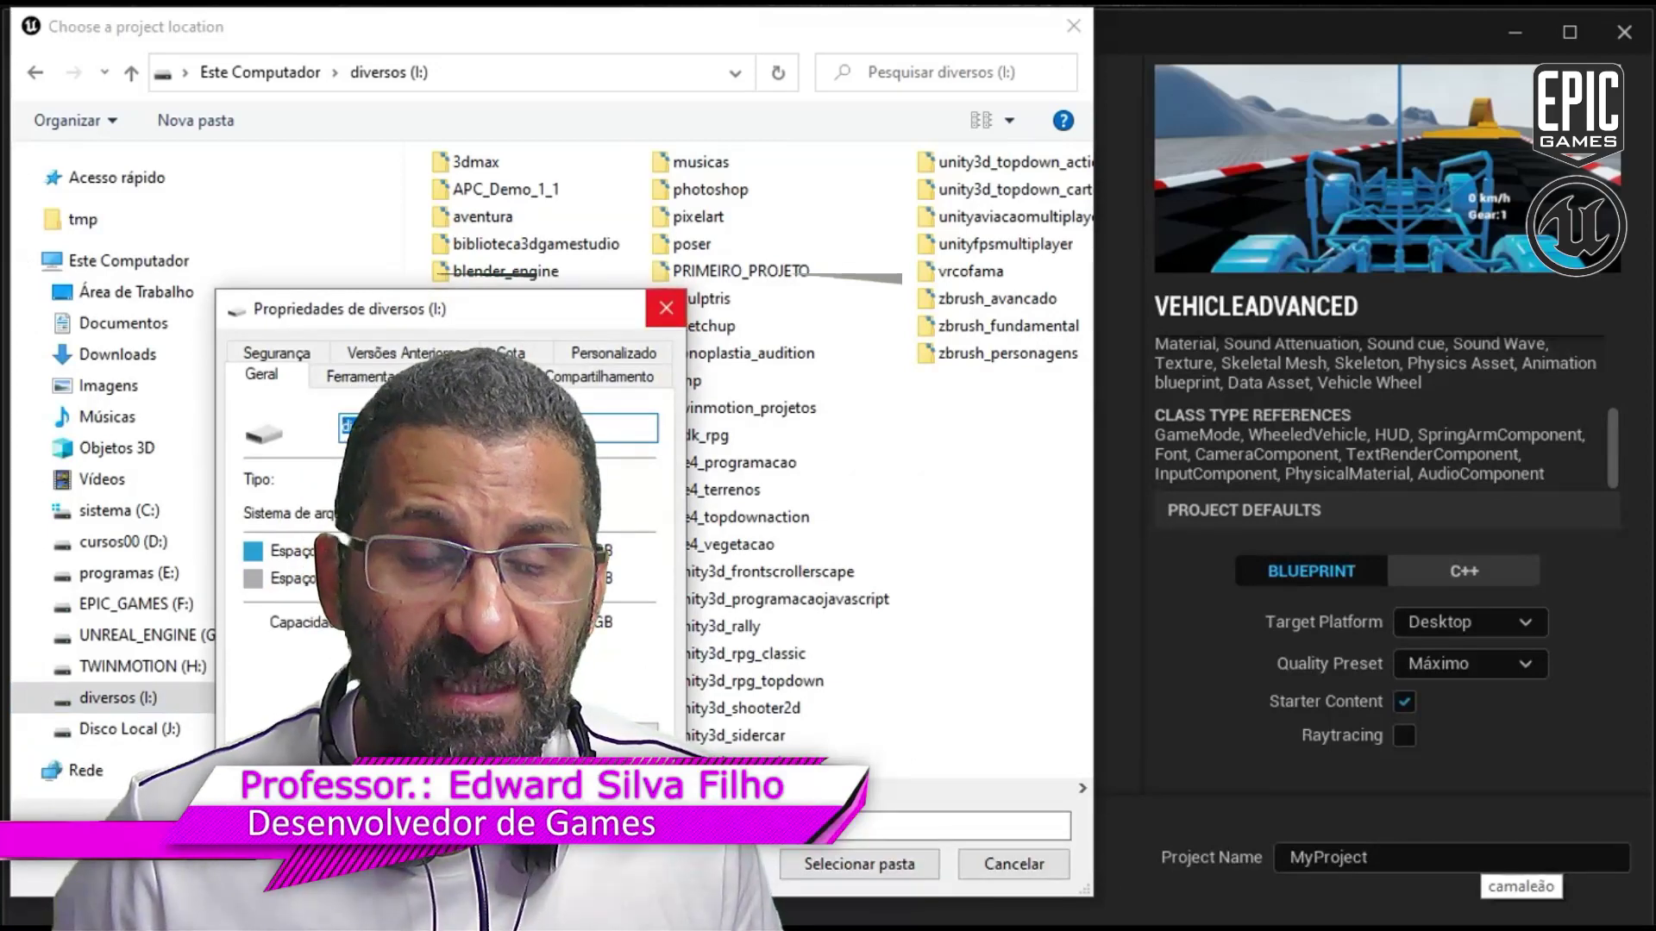
left_click(666, 308)
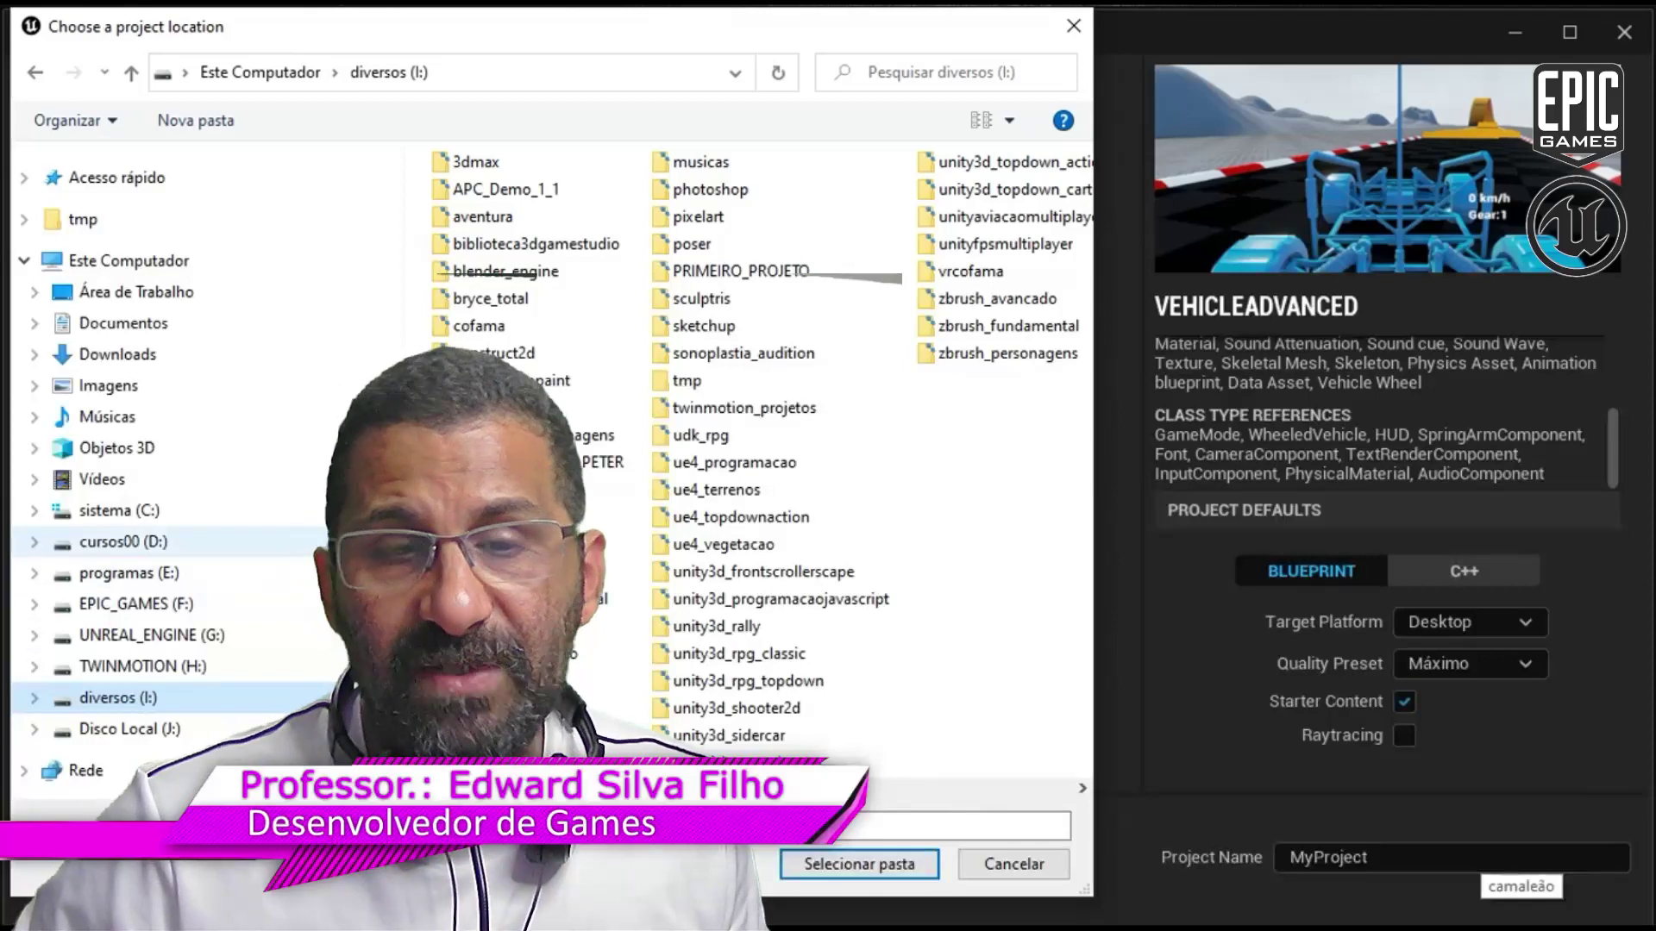
Open the cursos00 (D:) drive and view its properties.
left_click(142, 541)
right_click(142, 542)
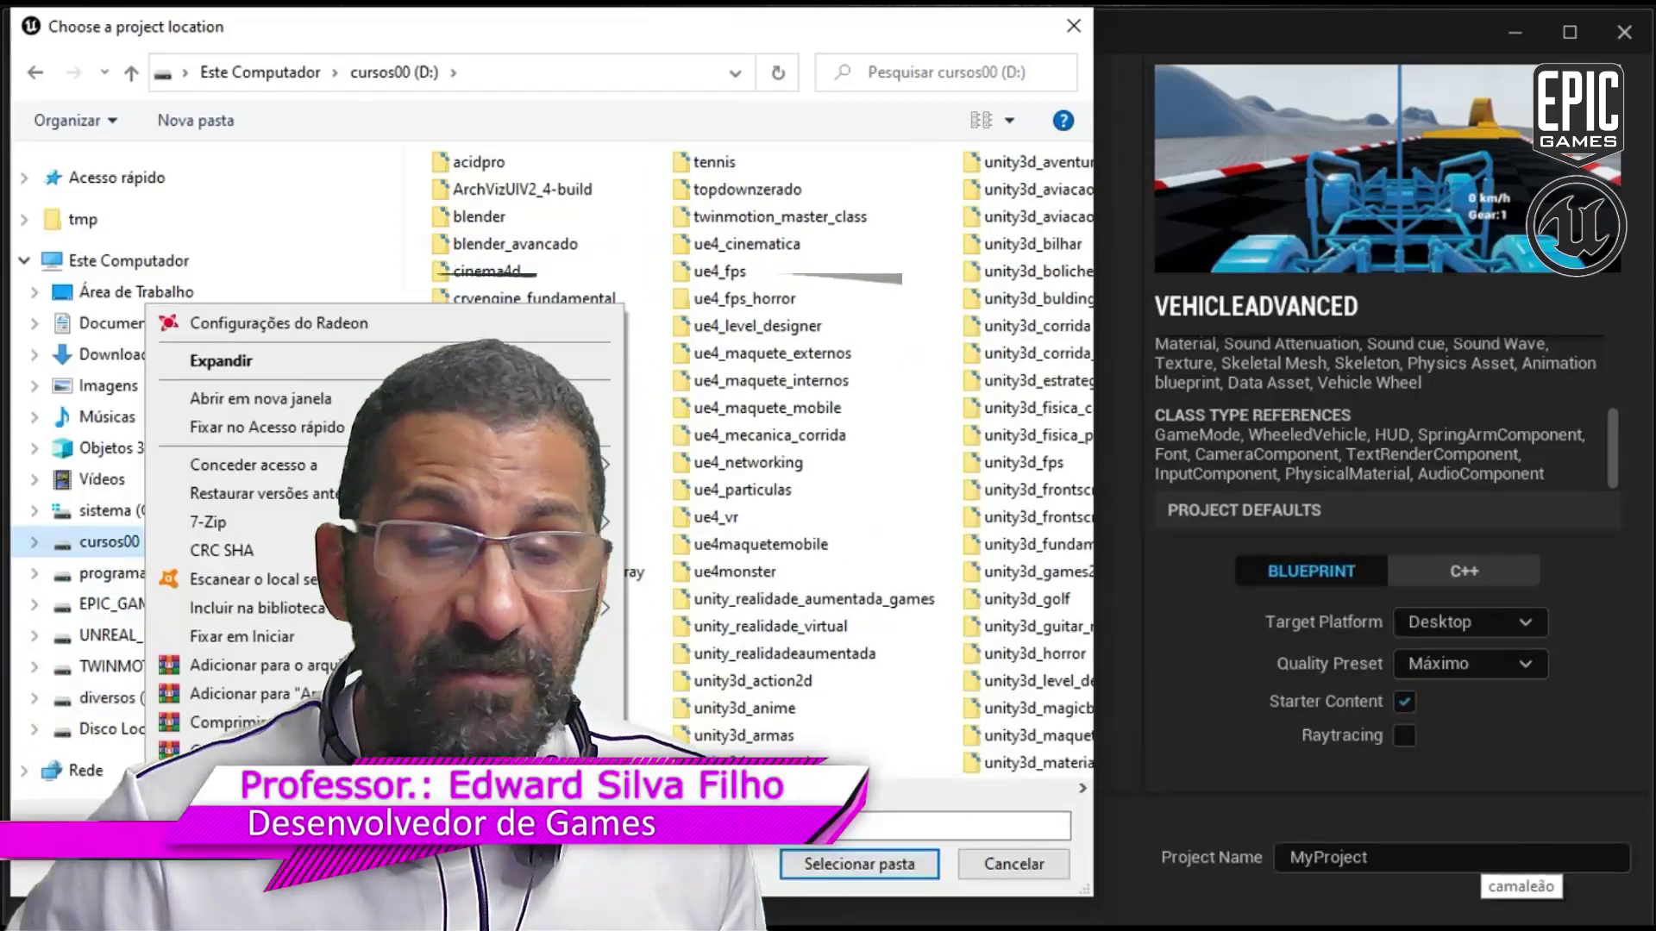
key("r")
key("Escape")
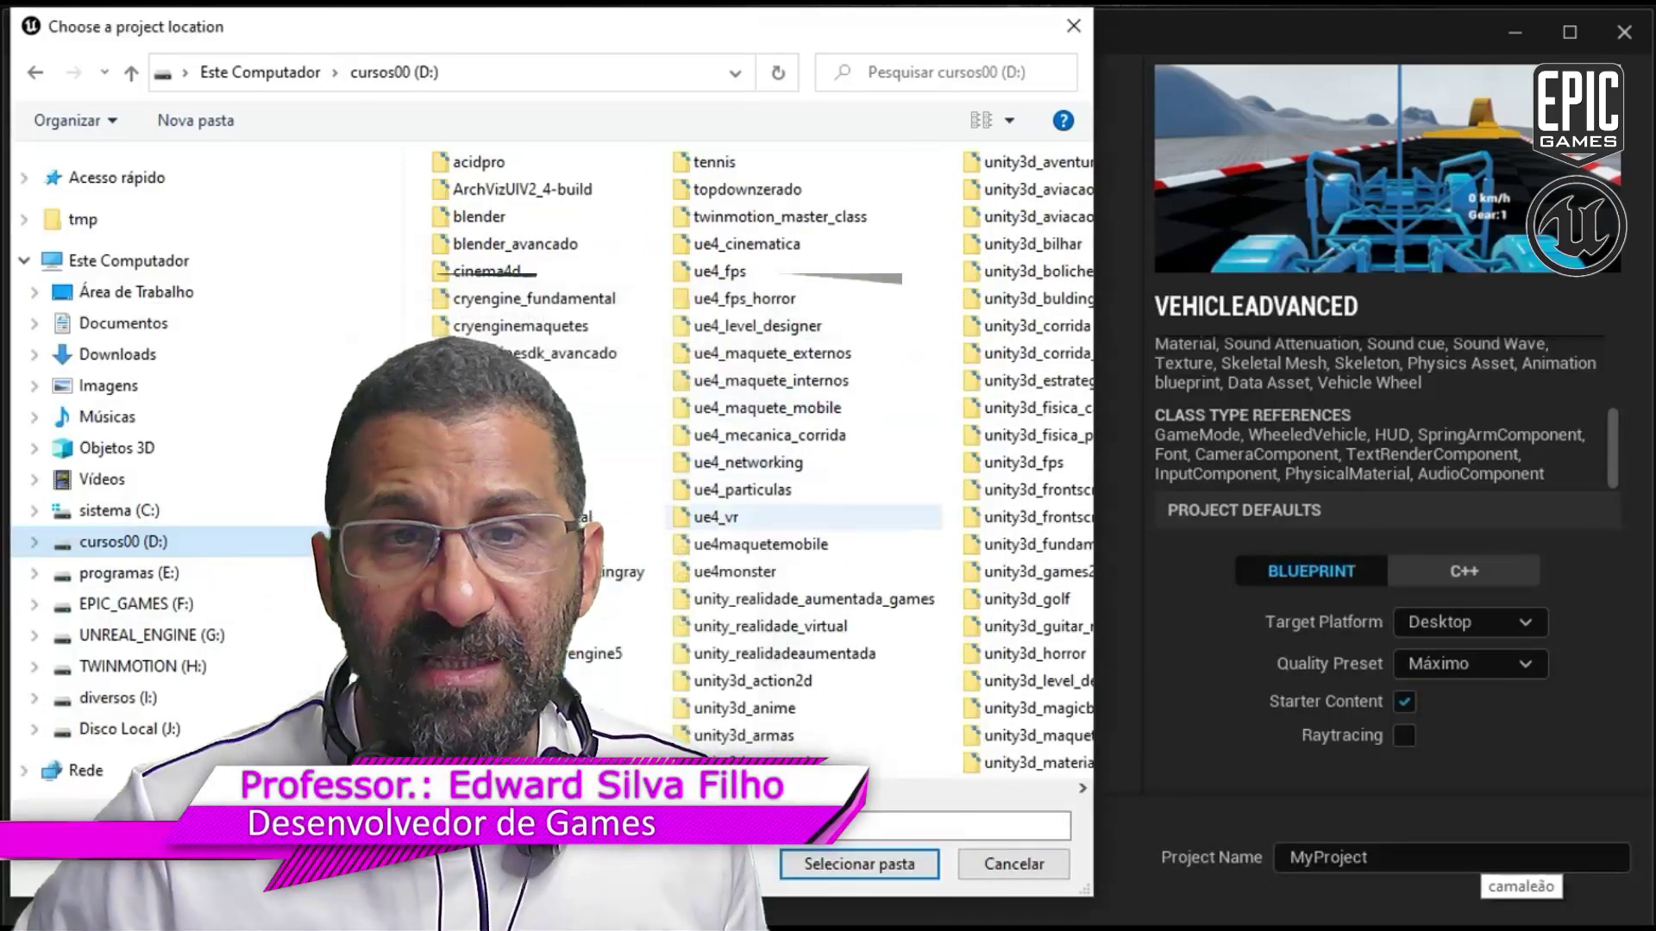
Create a new folder named UE5_CORRIDA on cursos00 (D:) and open it.
scroll(750, 466, "right", 5)
right_click(700, 572)
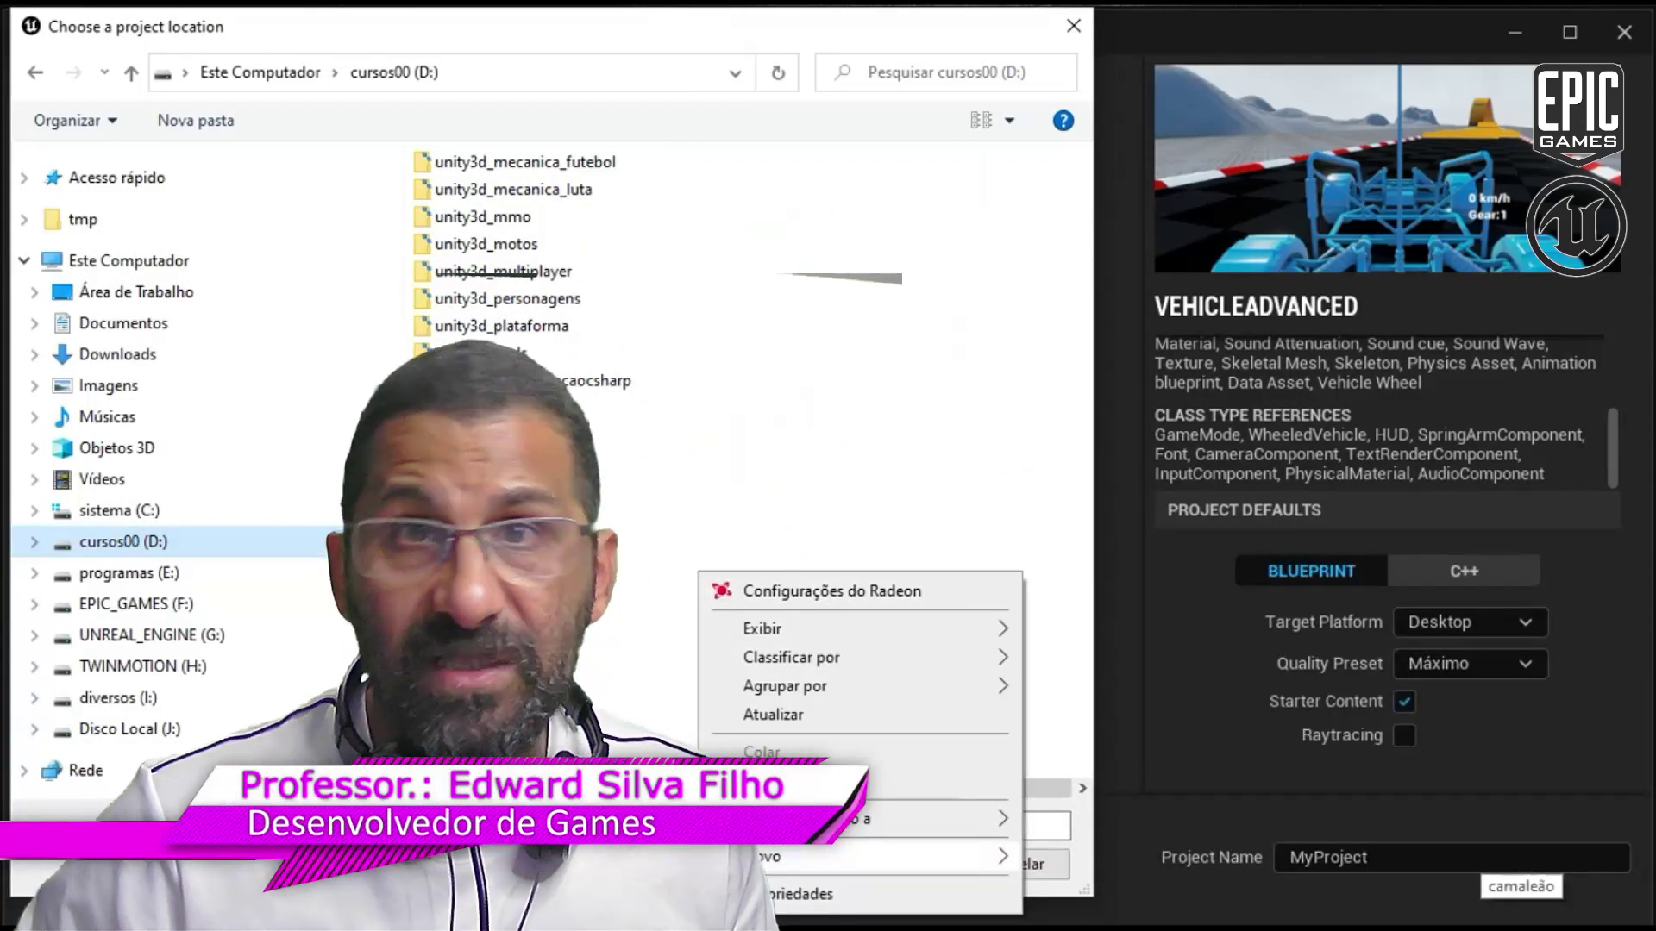
mouse_move(750, 857)
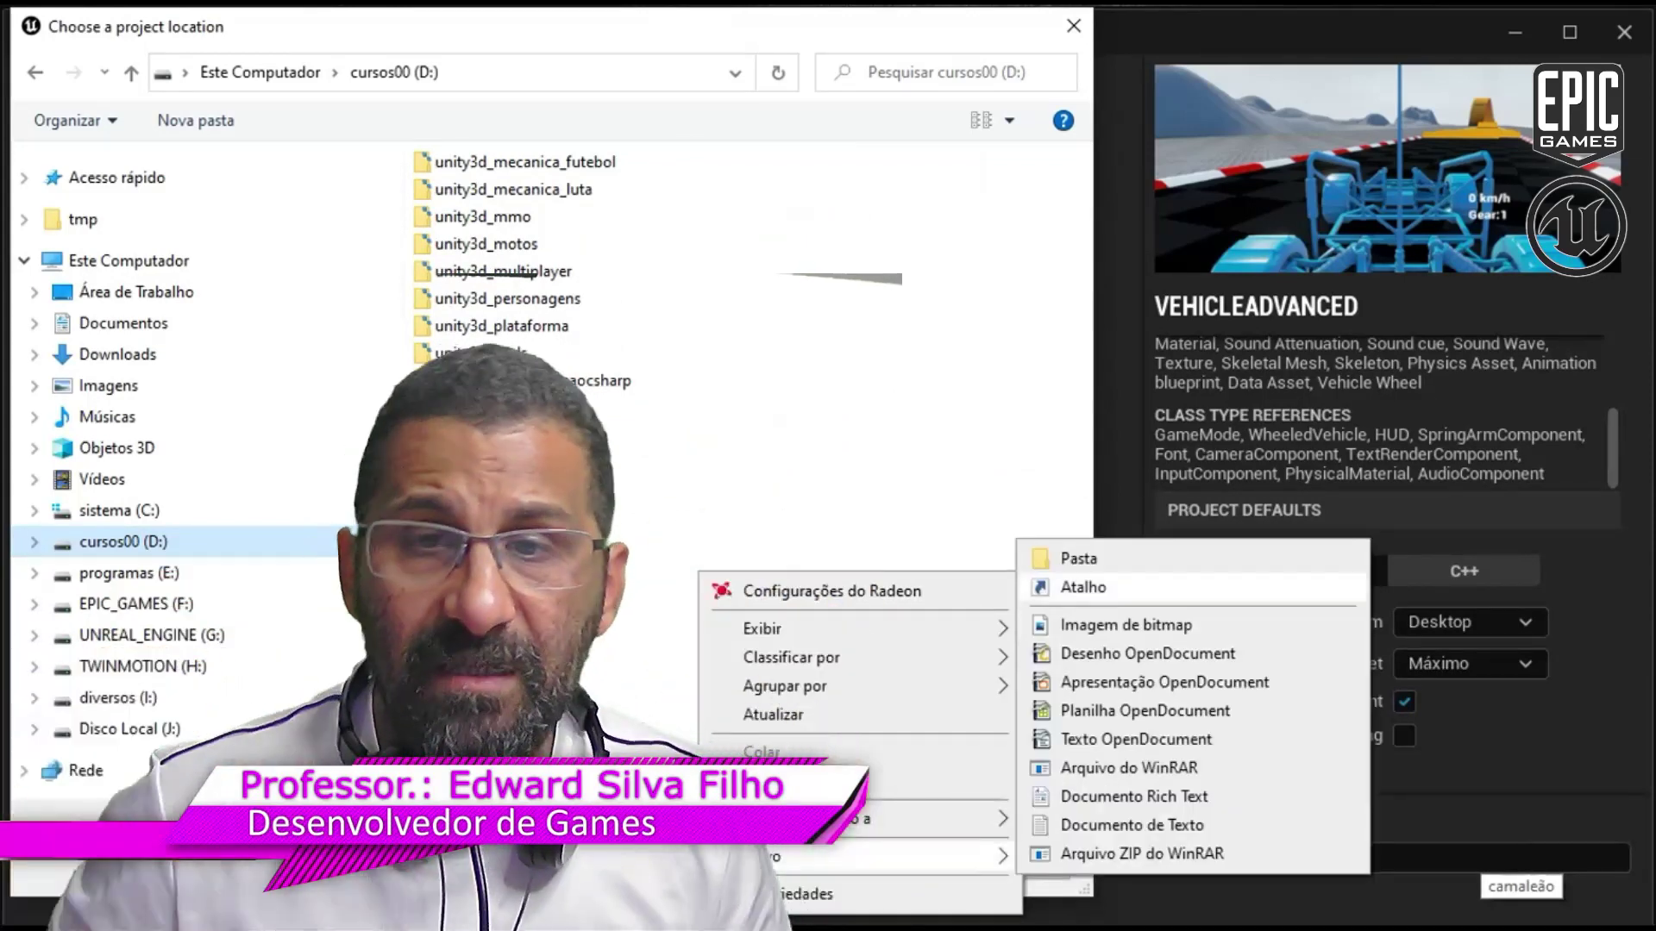
left_click(1079, 558)
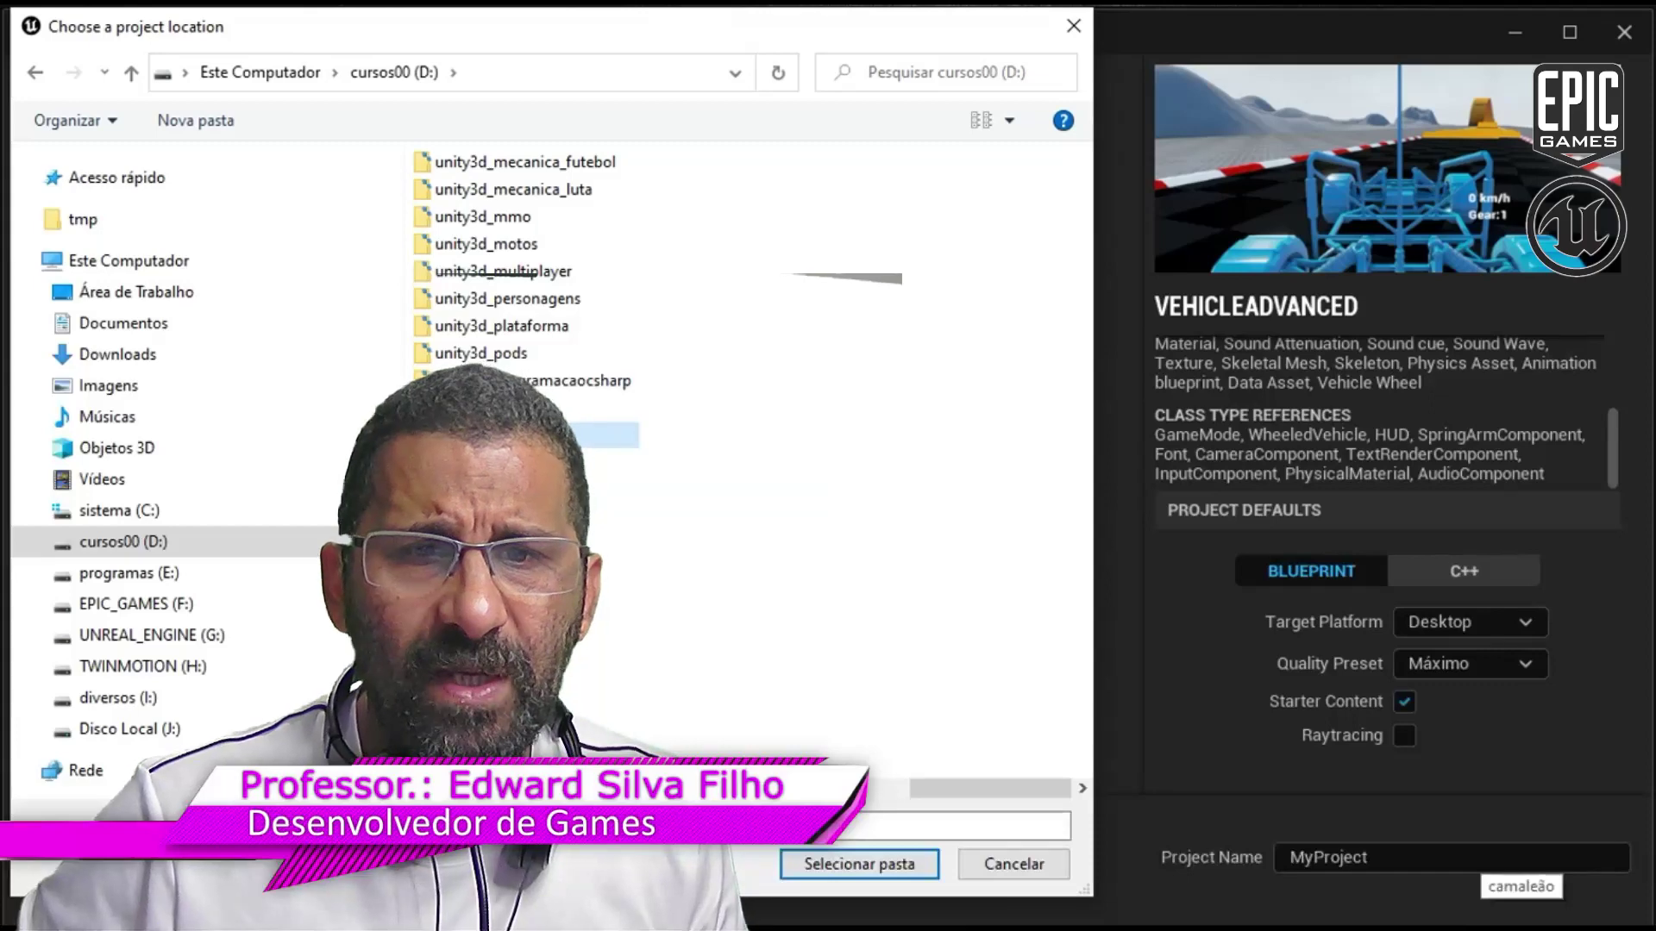
key("Return")
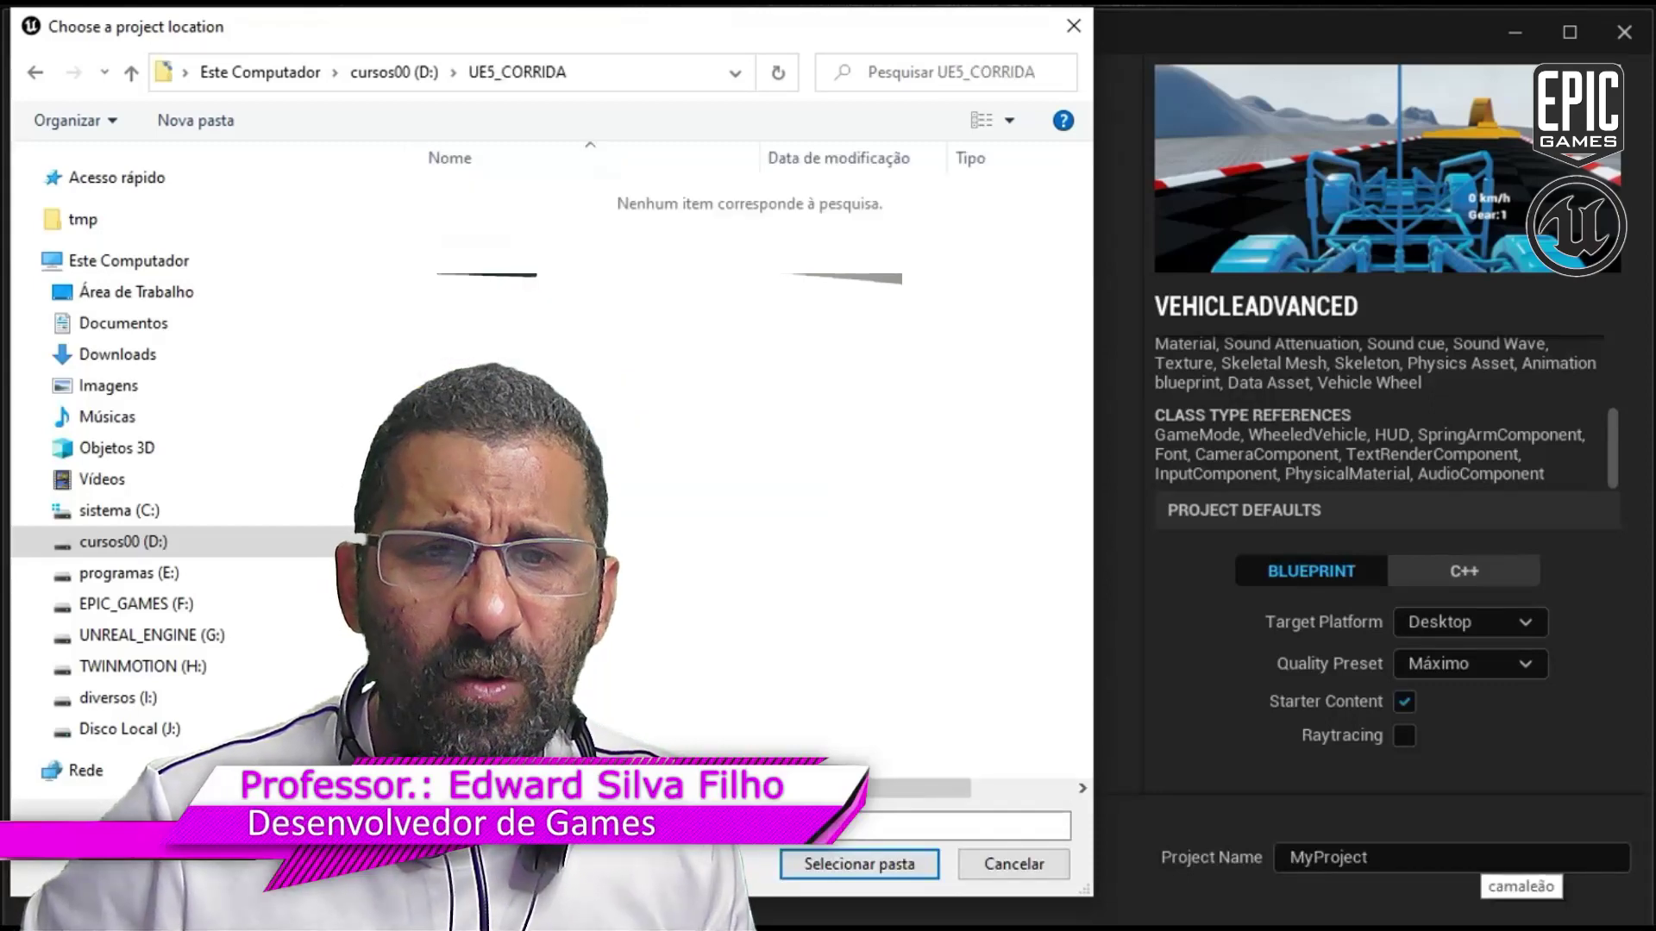
Confirm the location, name the project CORRIDA and keep it as a Blueprint project.
left_click(859, 864)
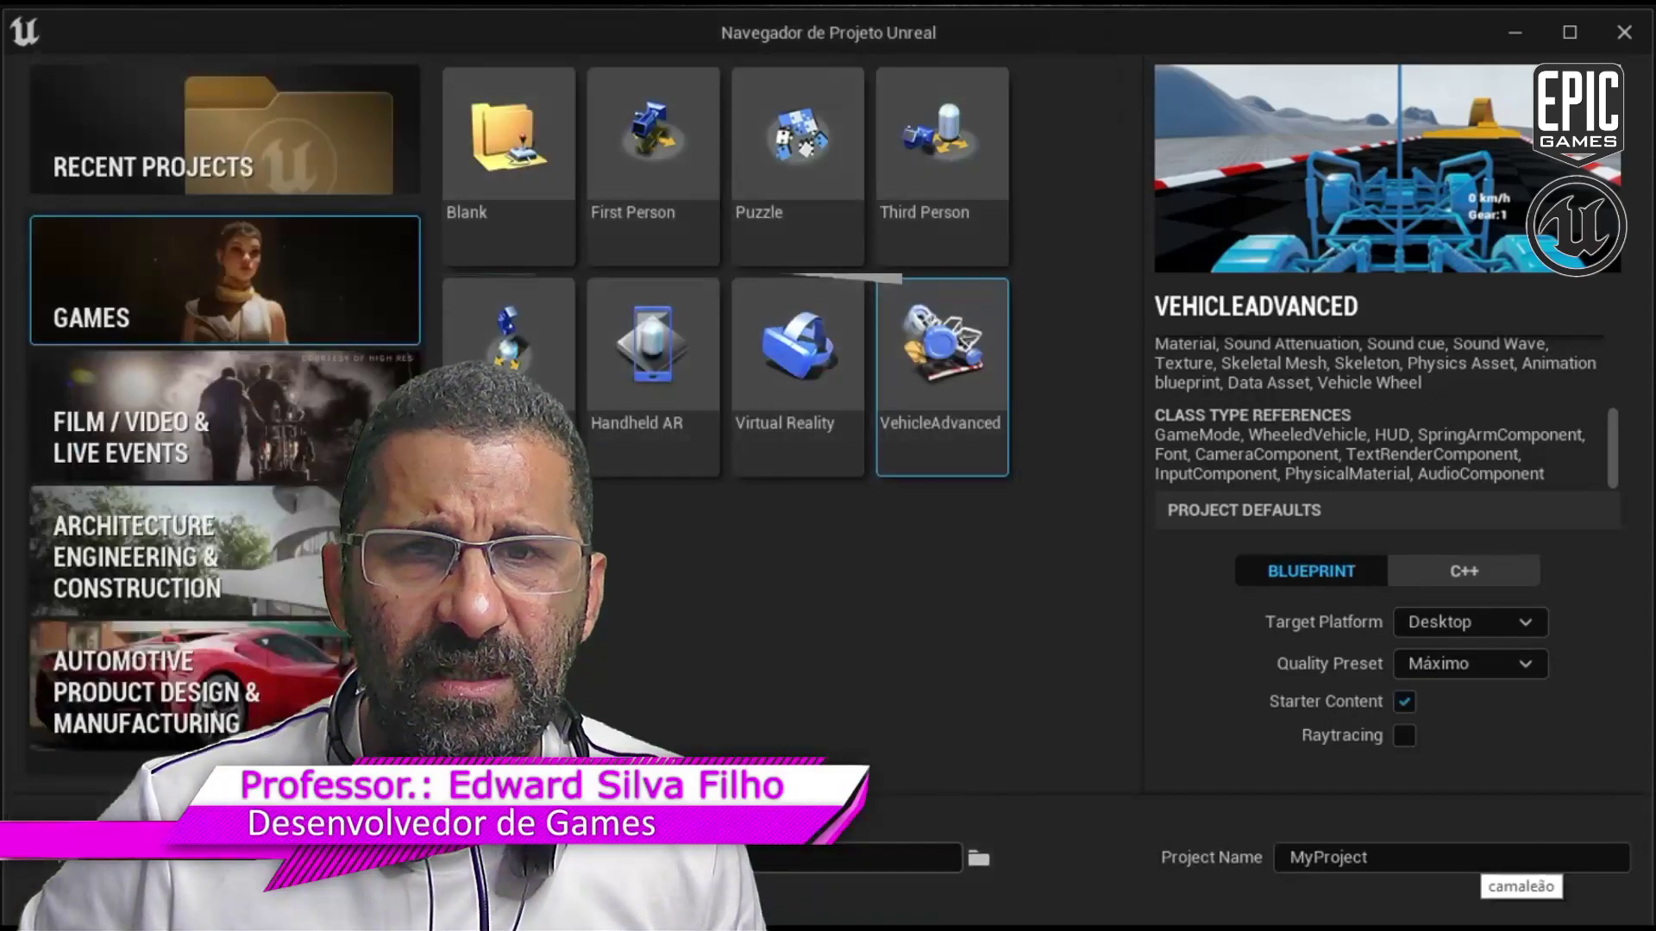
left_click(1466, 858)
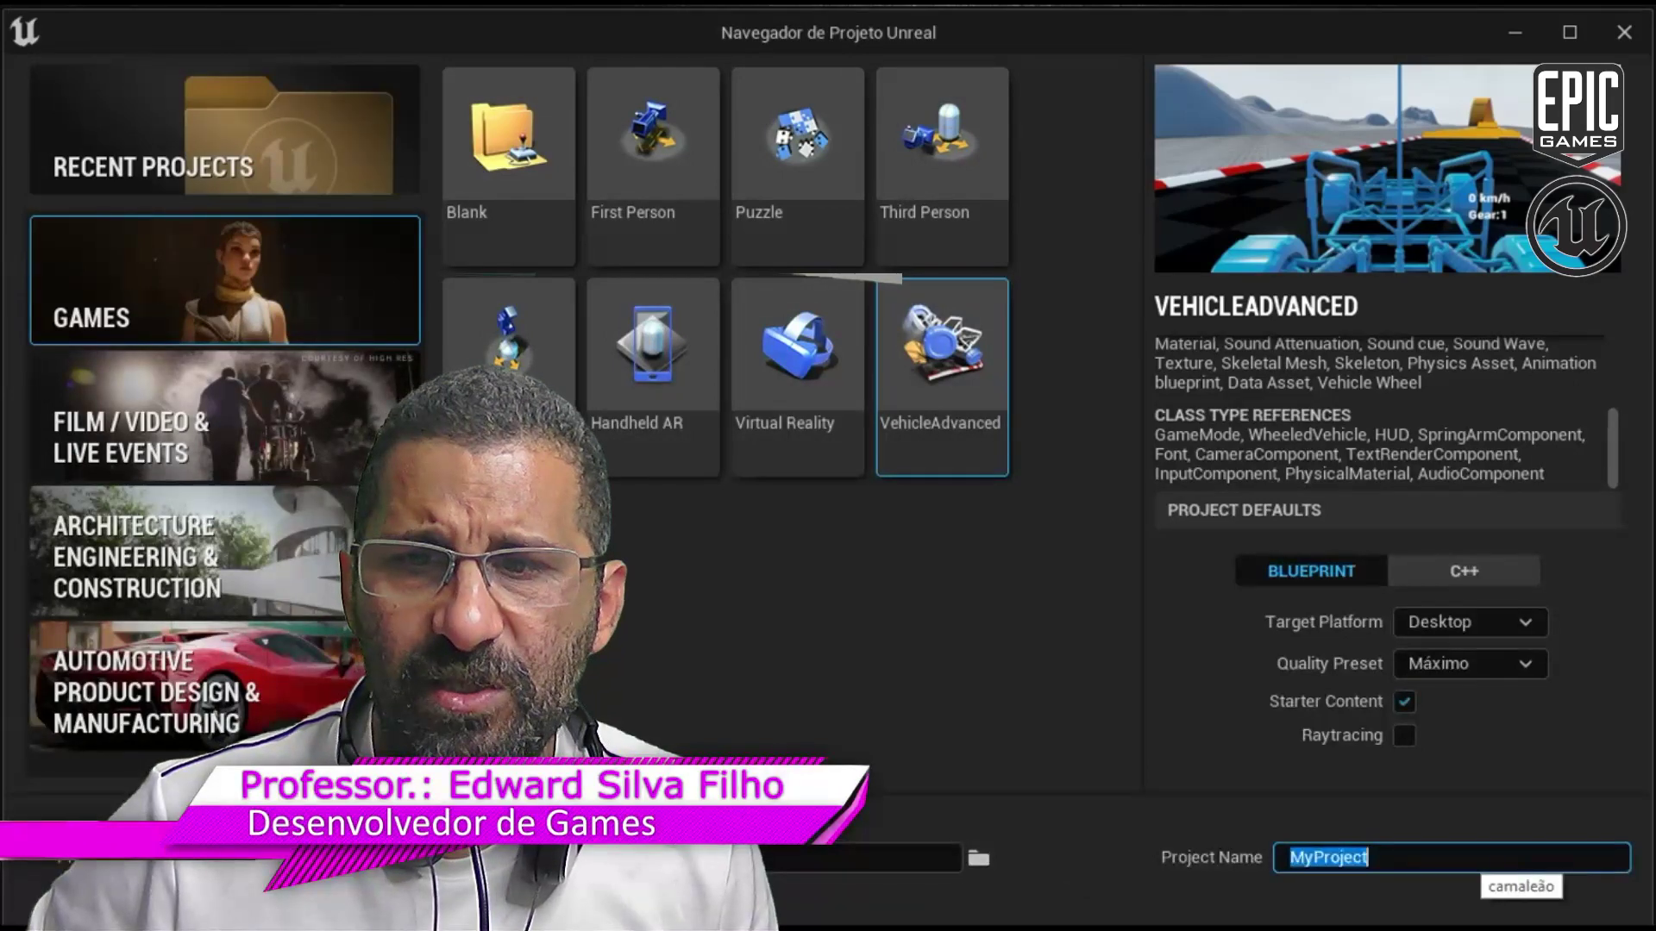
type("CORRIDA")
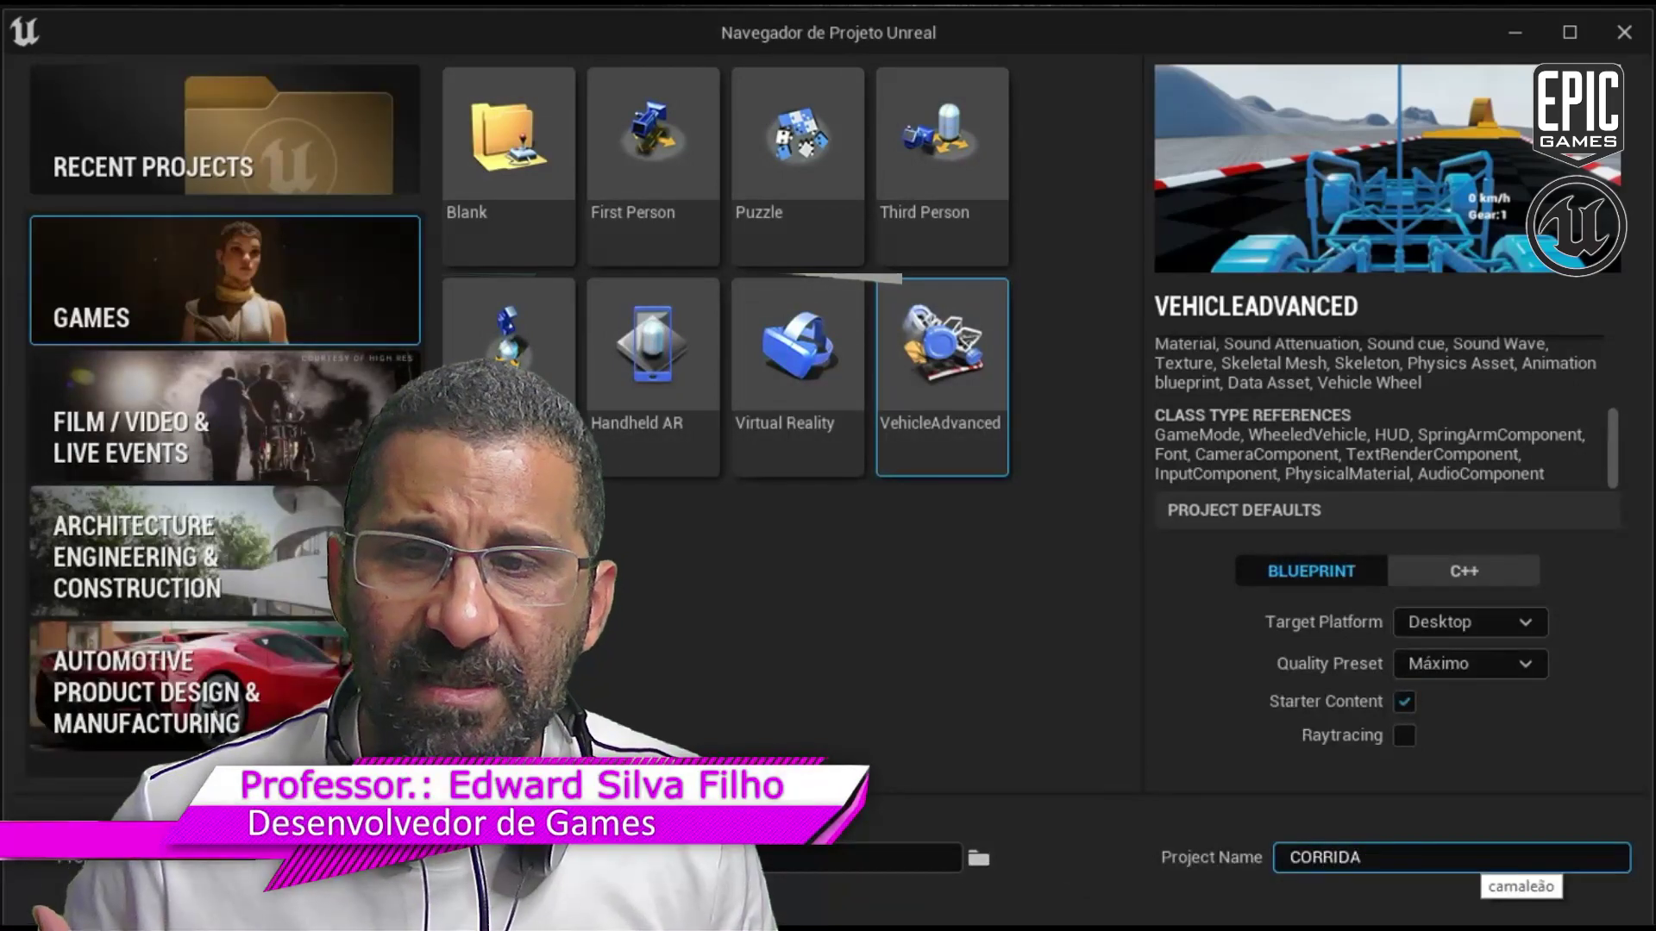
left_click(1463, 571)
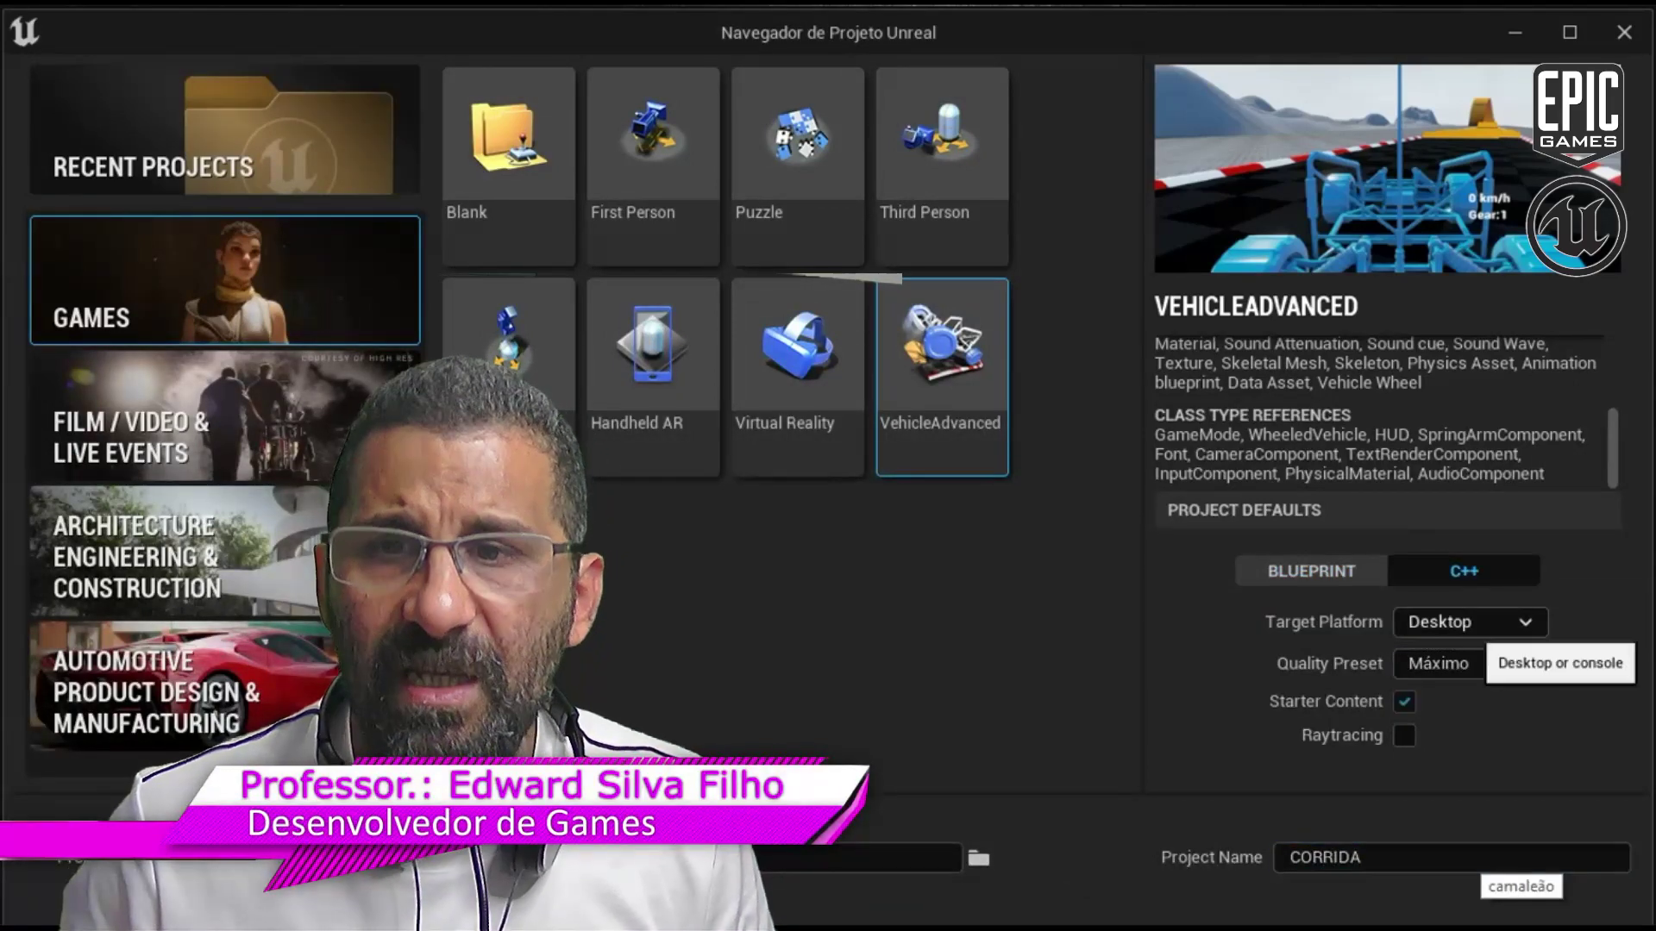
left_click(1311, 571)
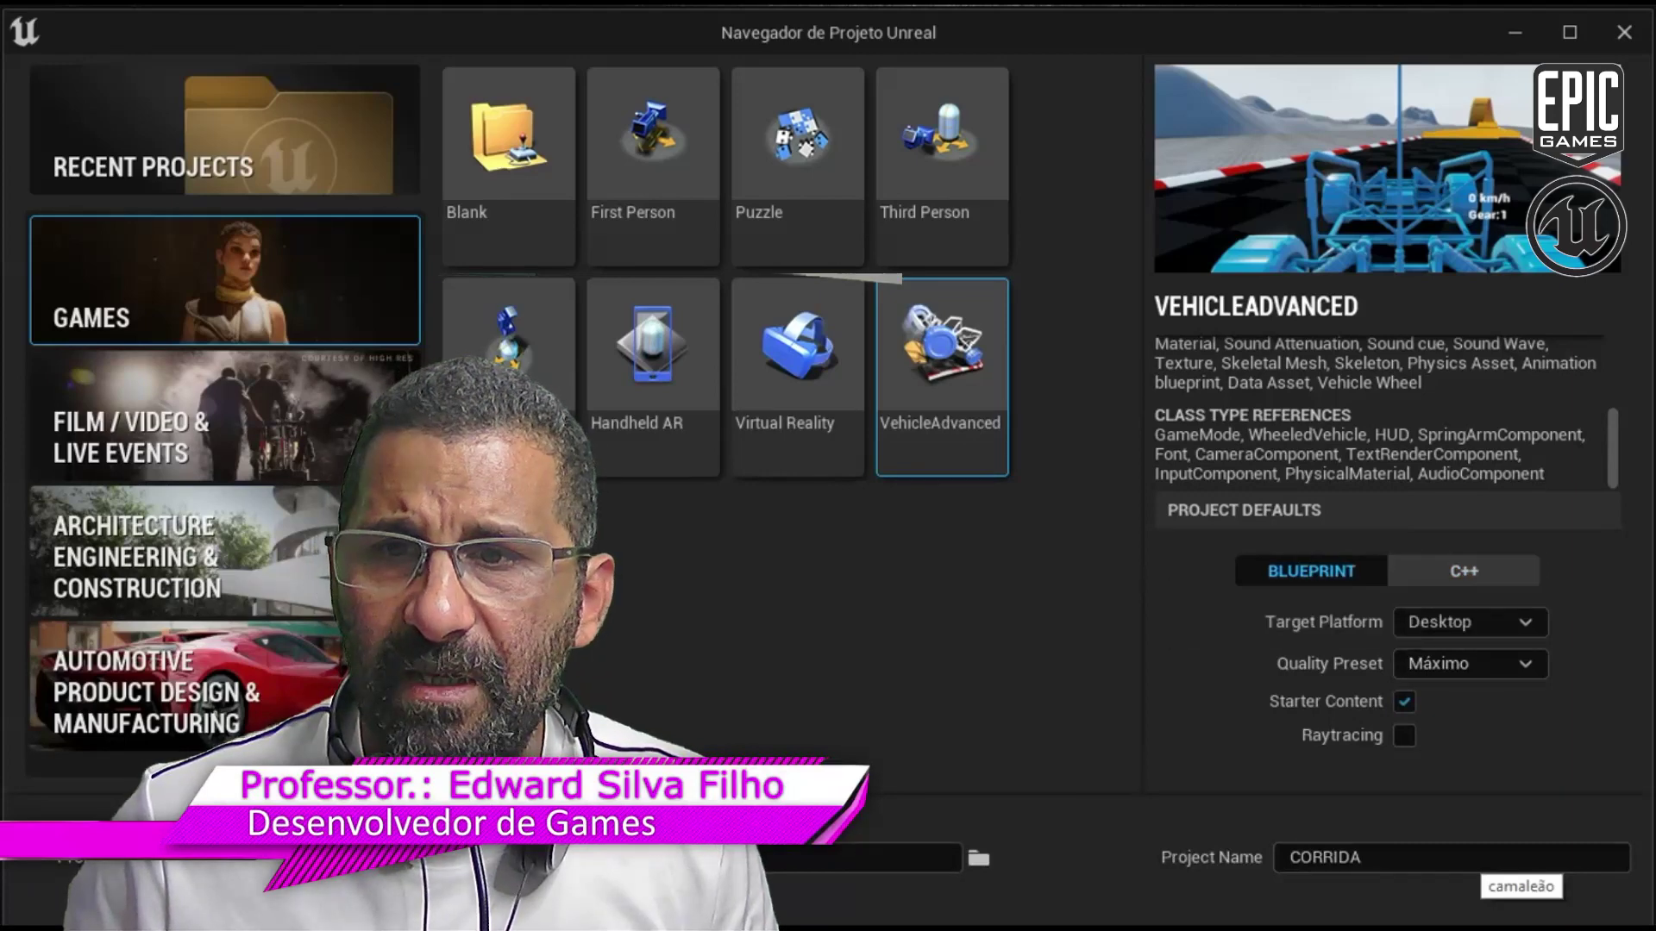
Set the target platform to Desktop and the quality preset to Scalable.
left_click(1470, 622)
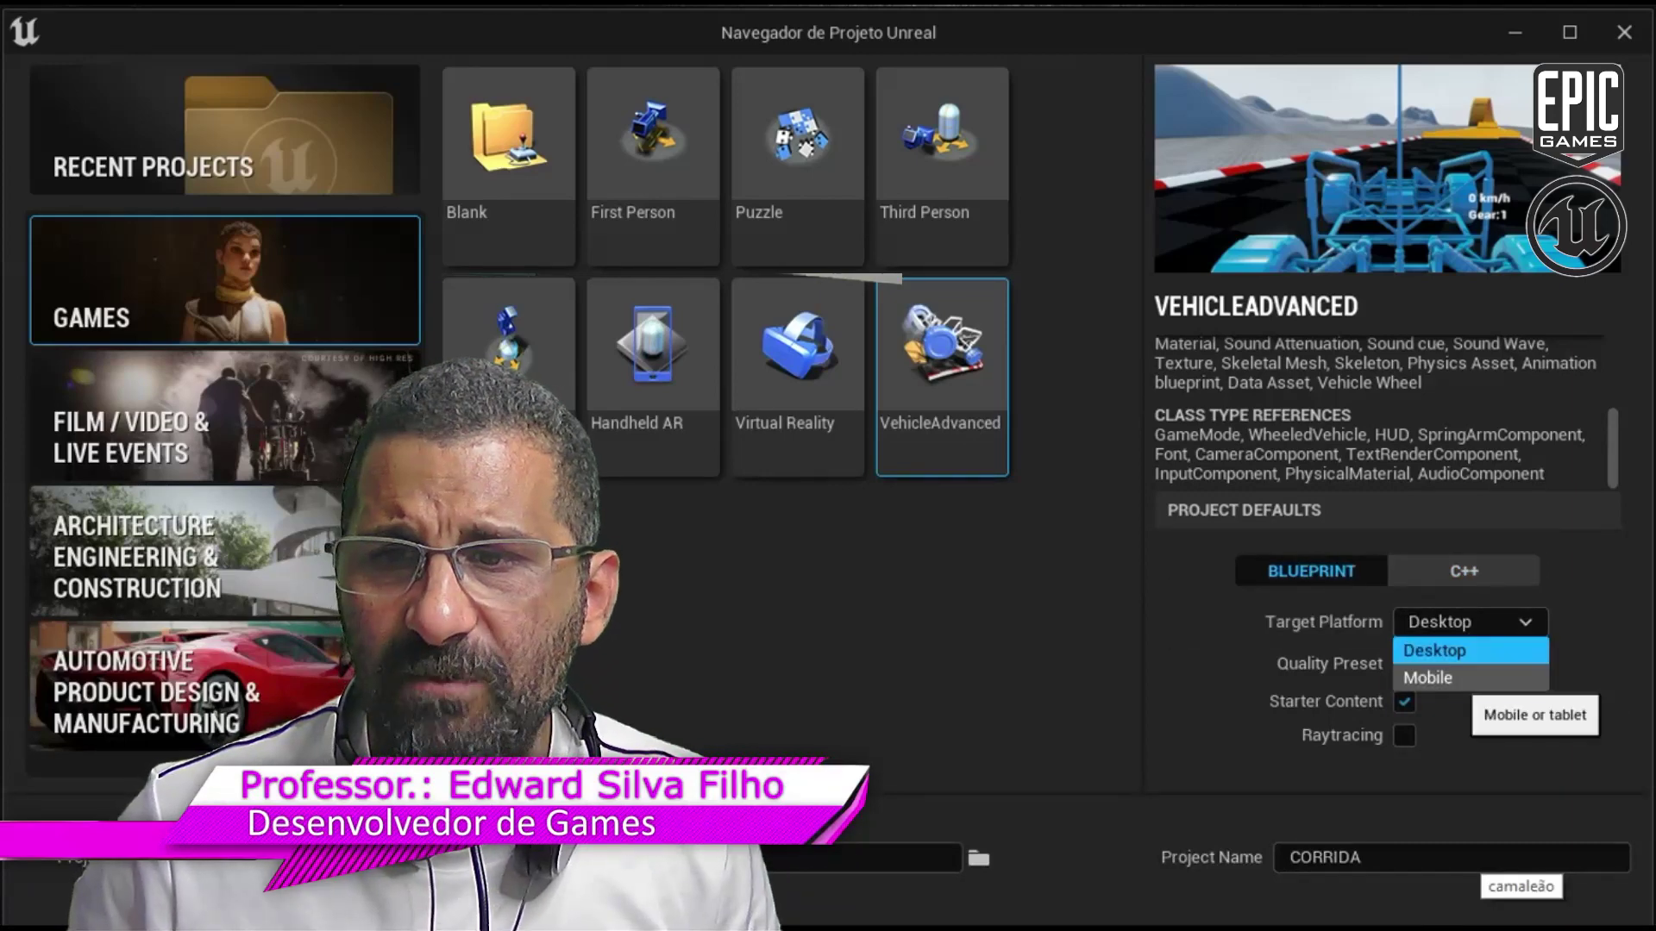
left_click(1433, 676)
left_click(1470, 622)
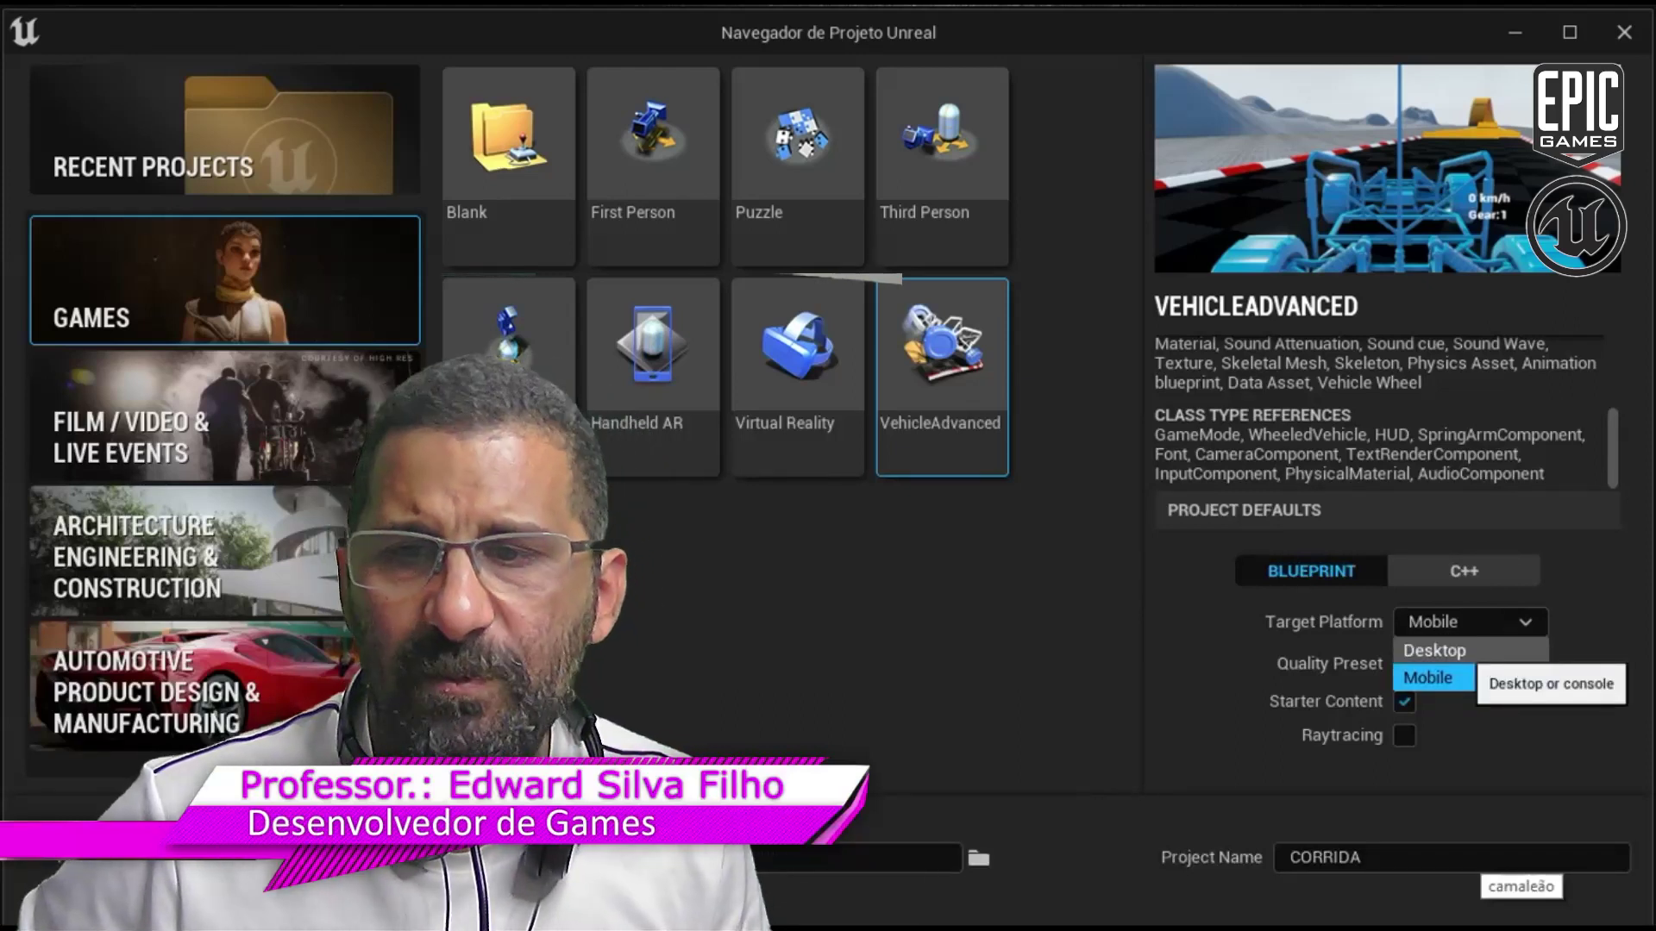
left_click(1457, 650)
left_click(1466, 663)
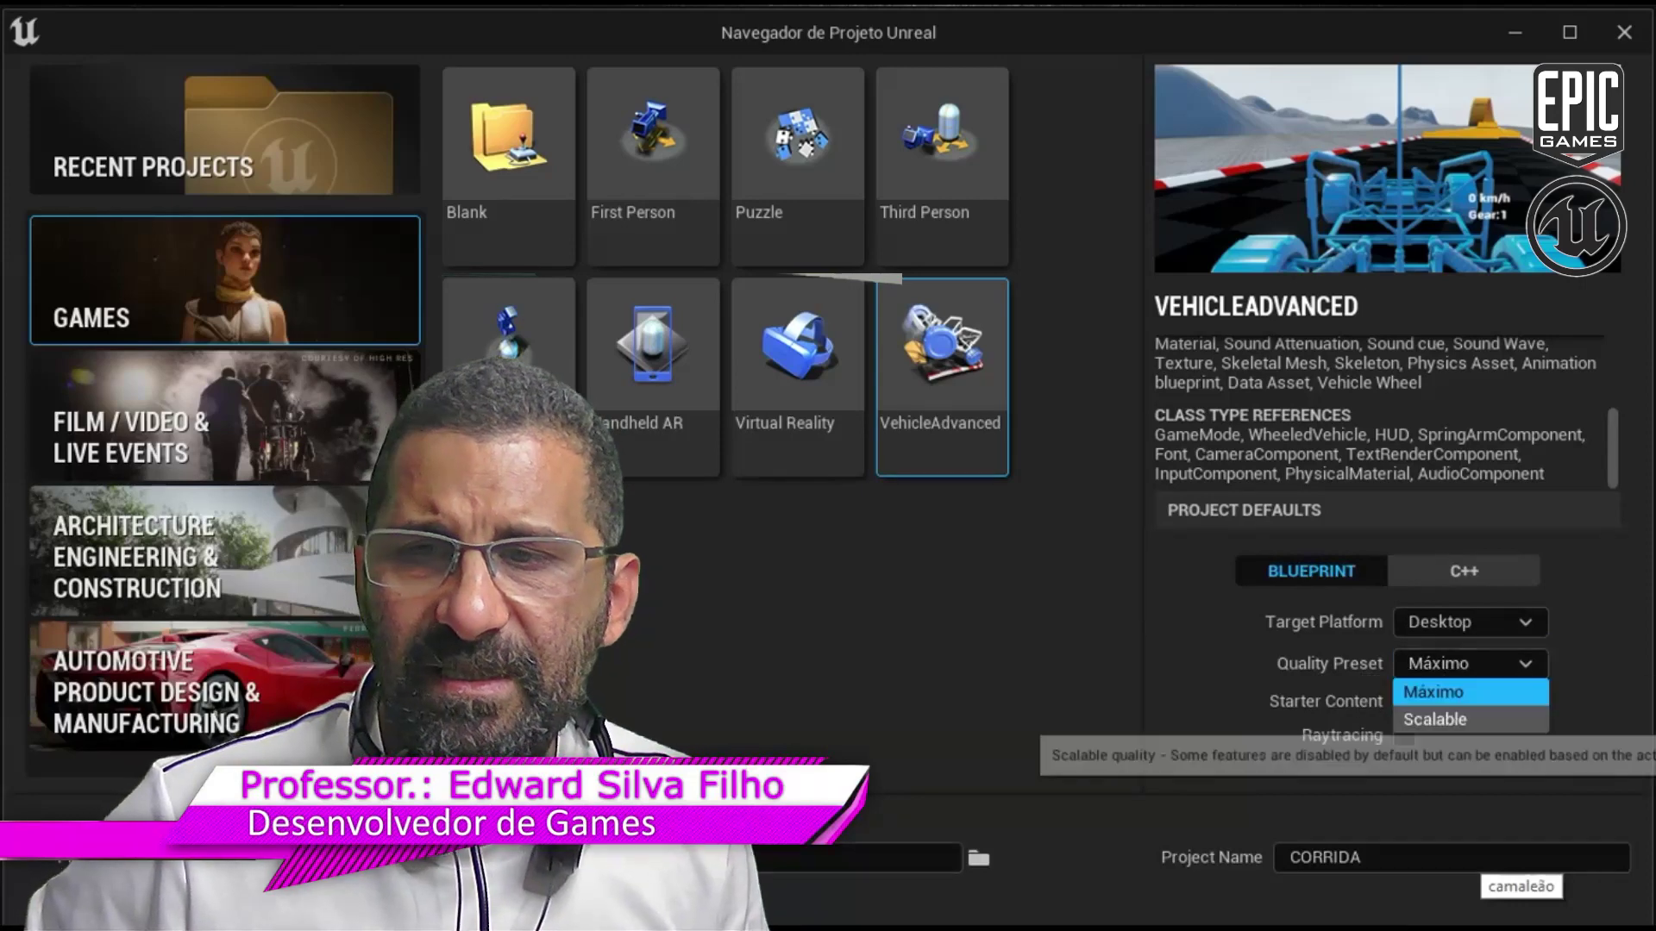
left_click(1436, 719)
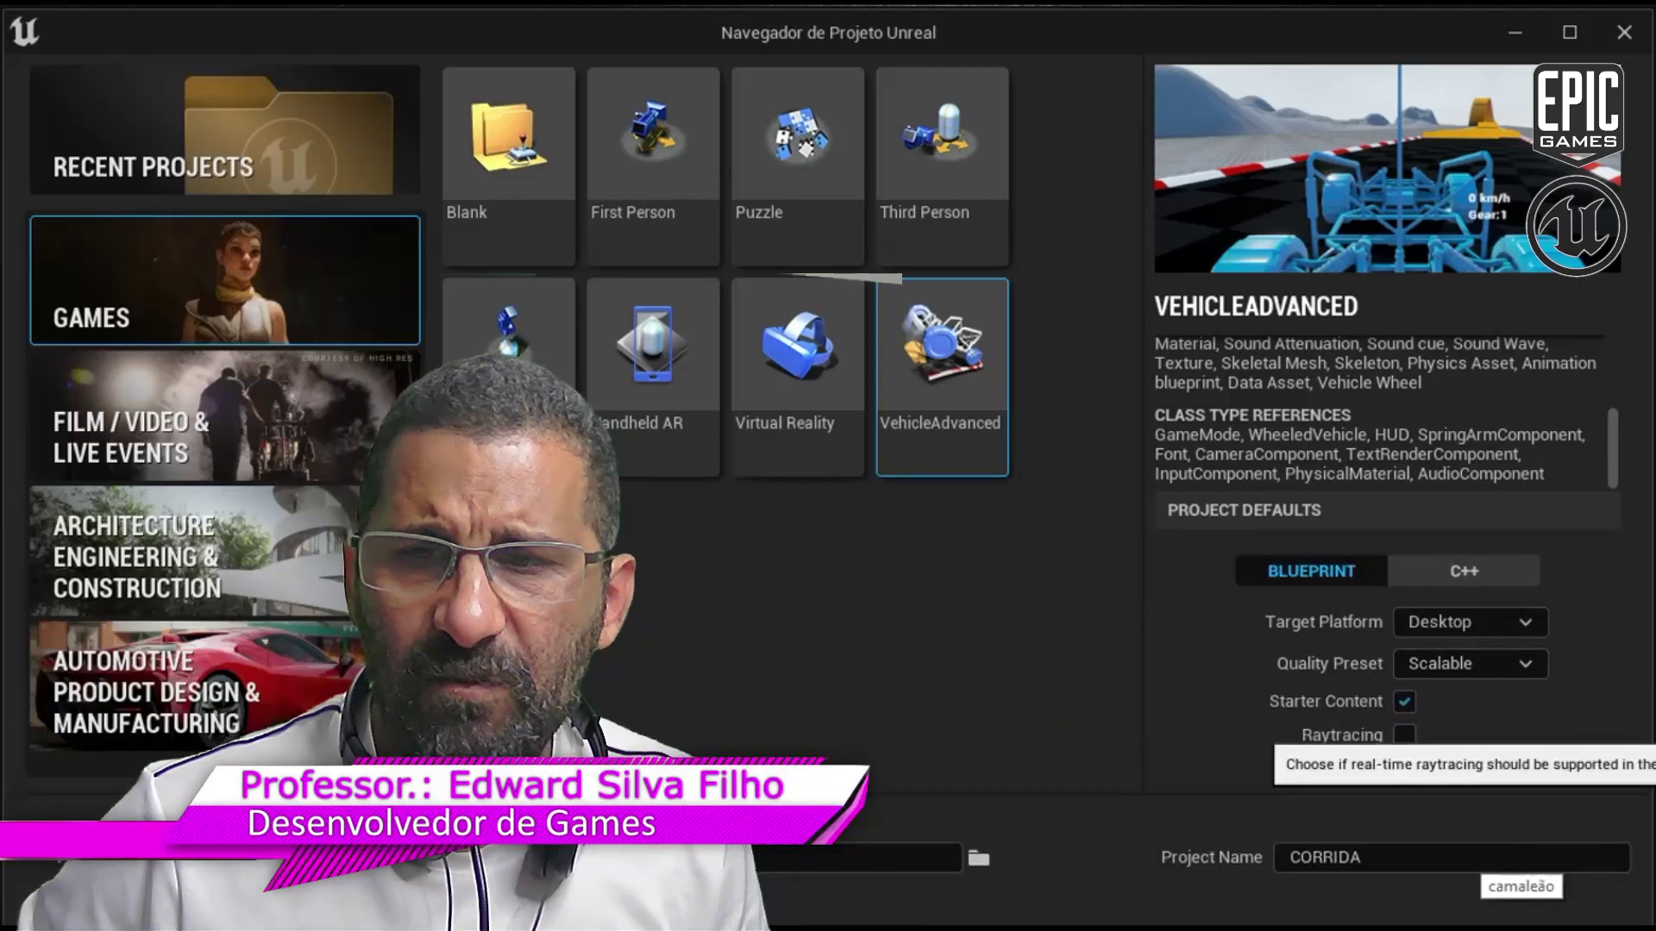
left_click(1469, 622)
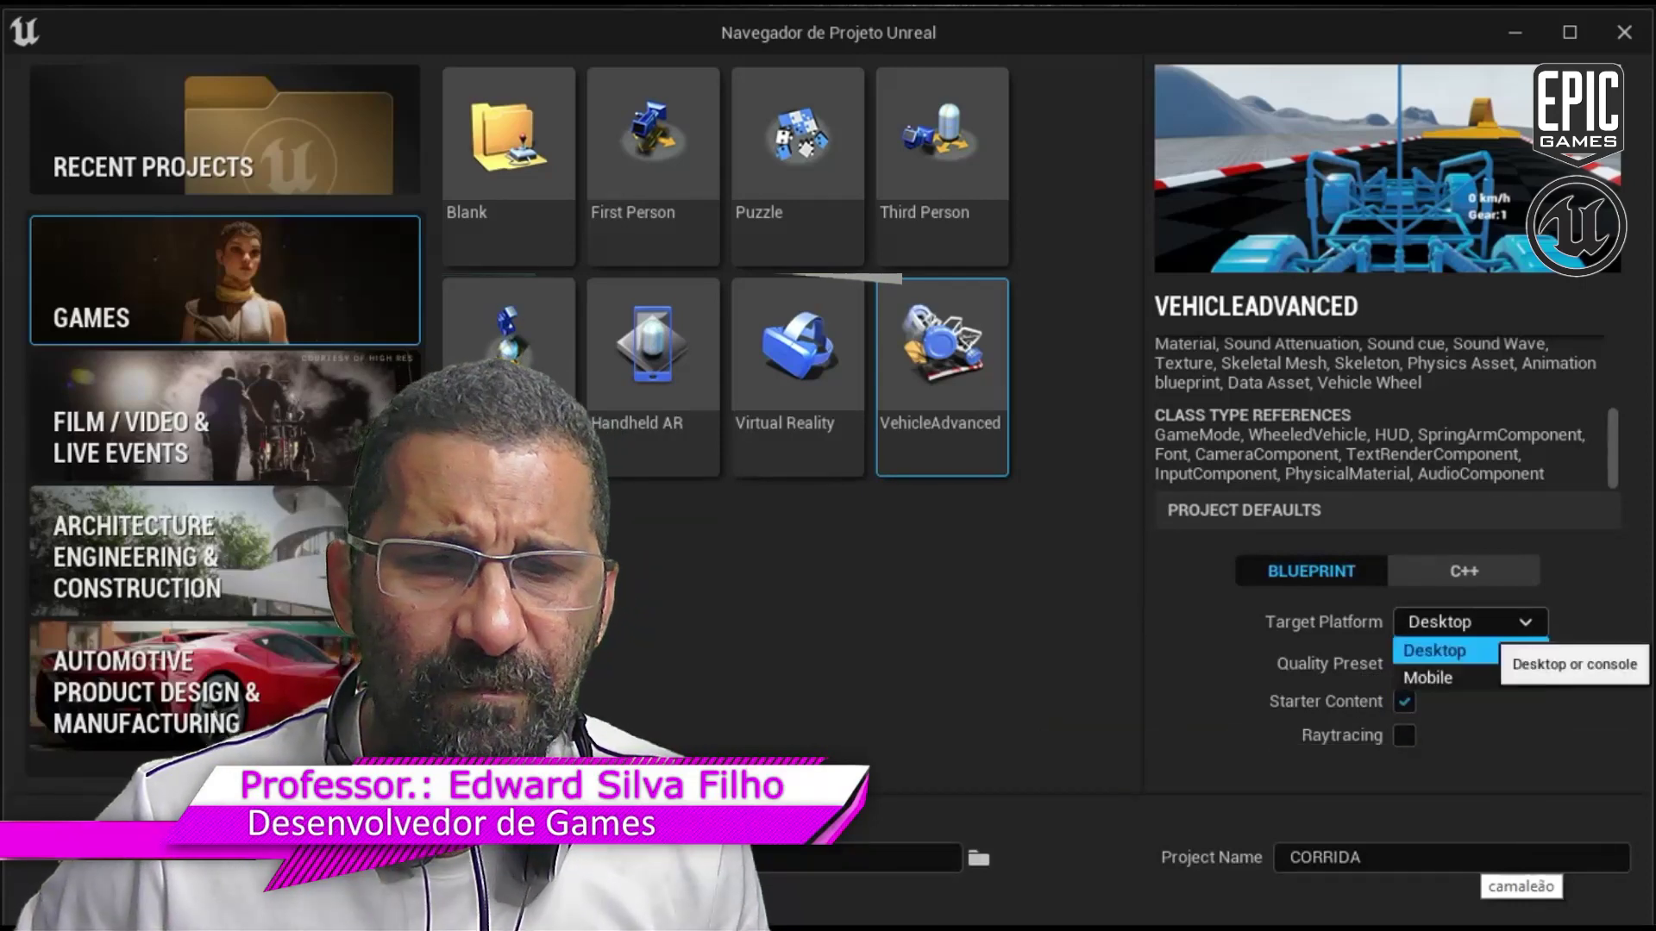
left_click(1435, 650)
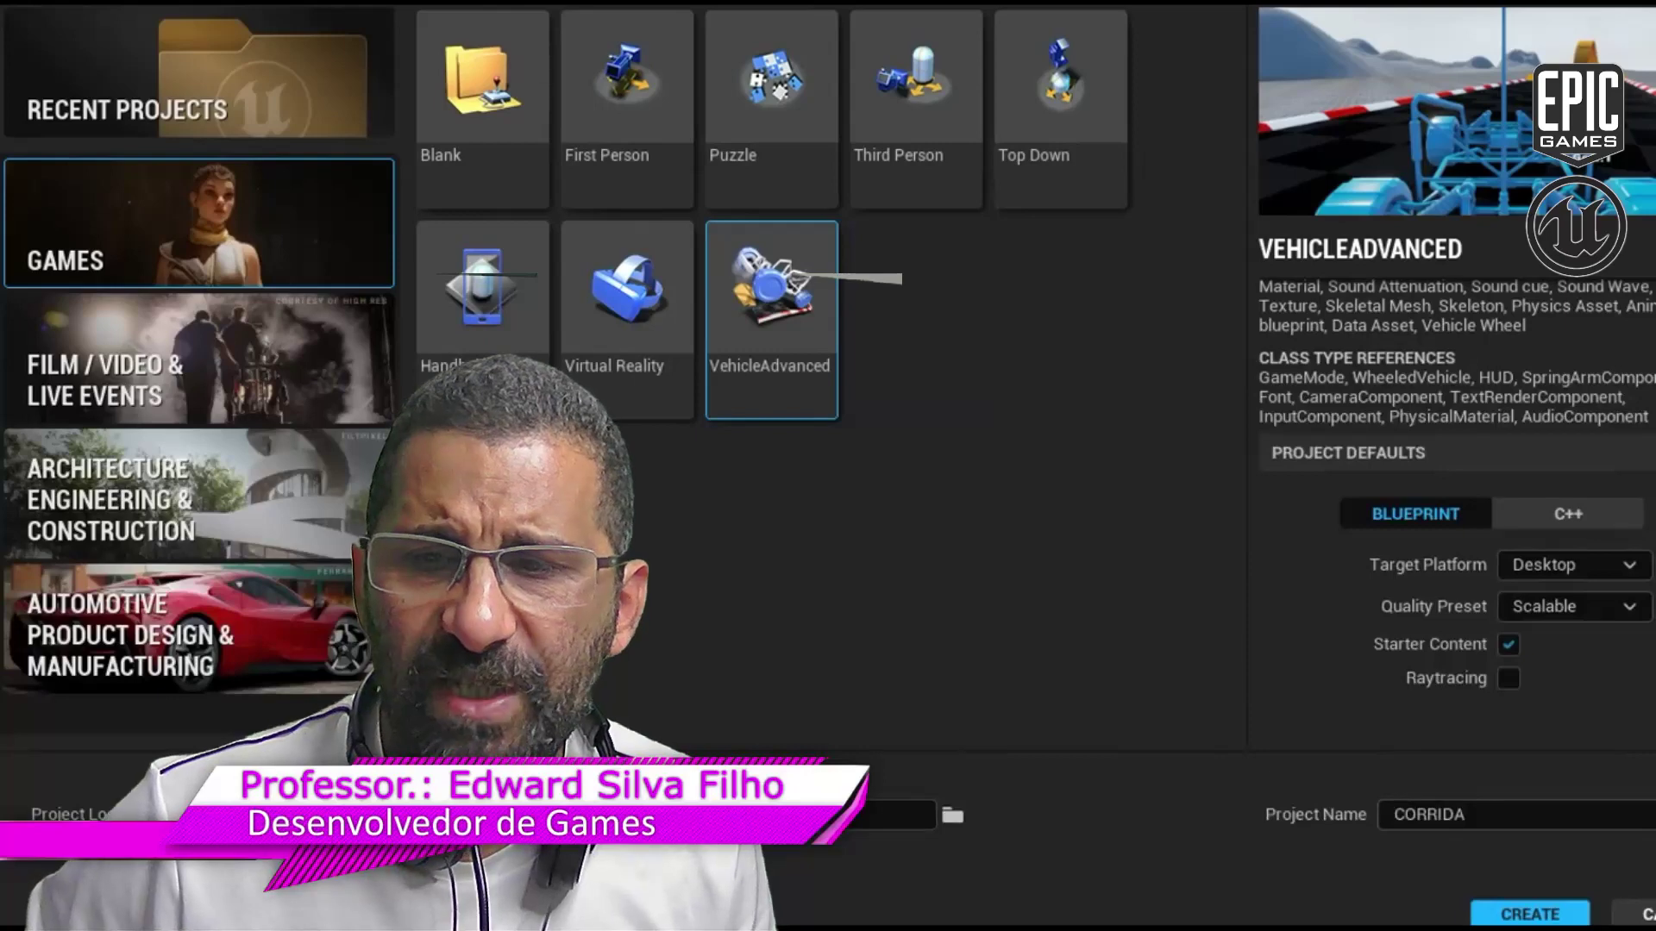
Create the CORRIDA project and fly the viewport toward the orange loop track.
left_click(1530, 914)
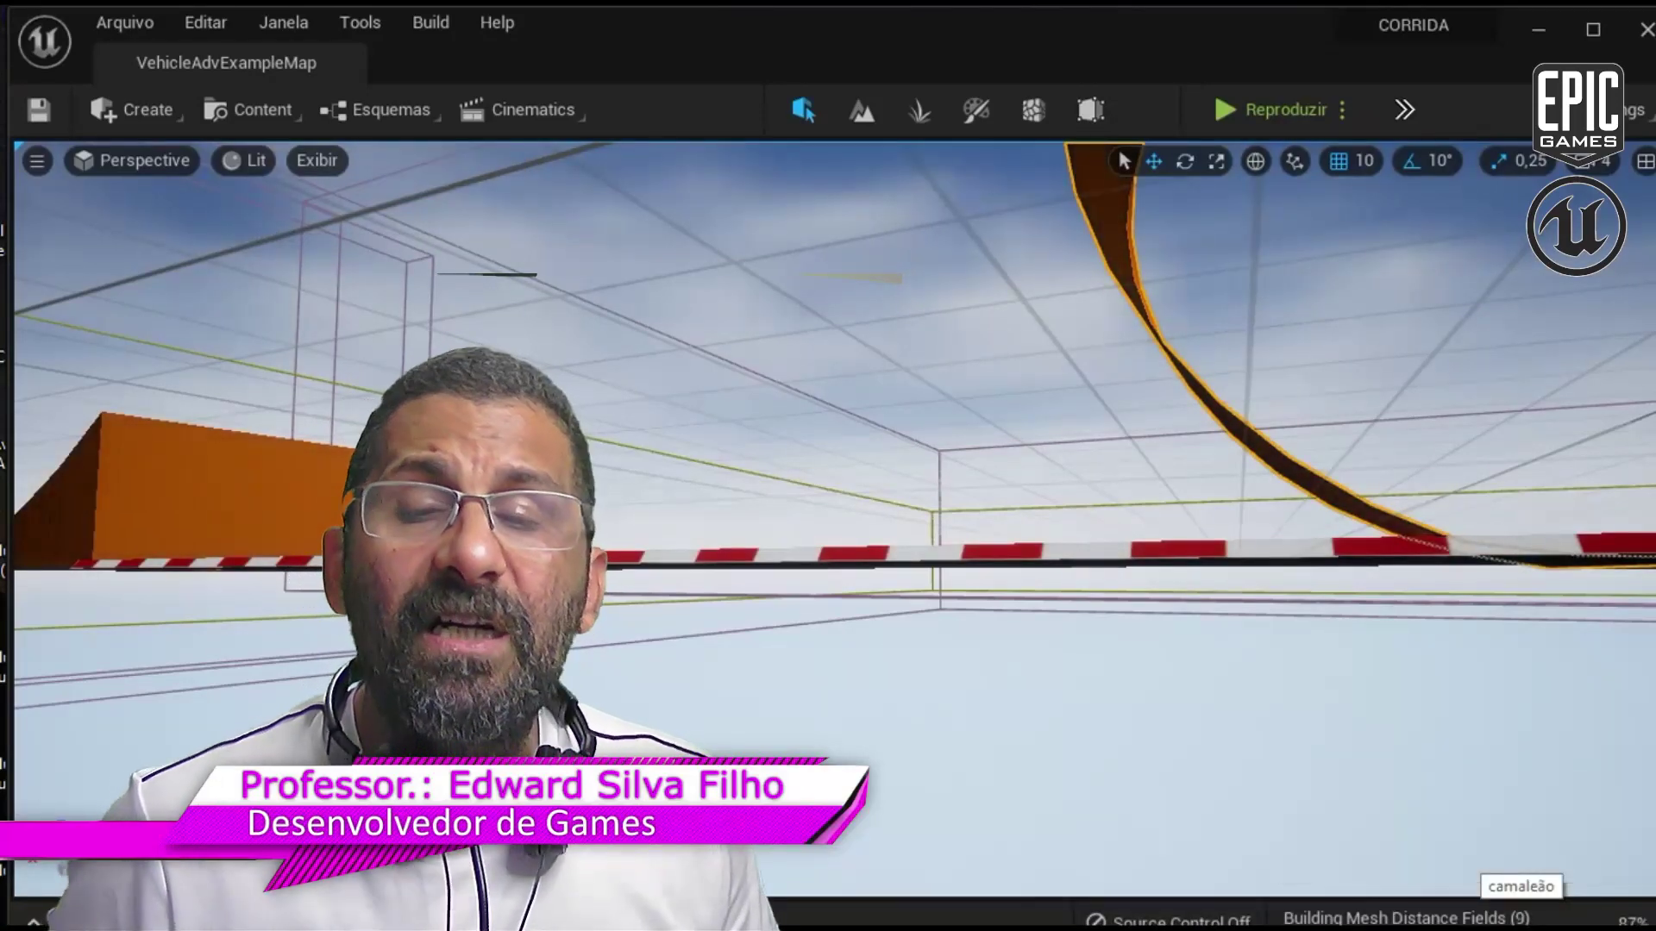
middle_click_drag(828, 431, 828, 483)
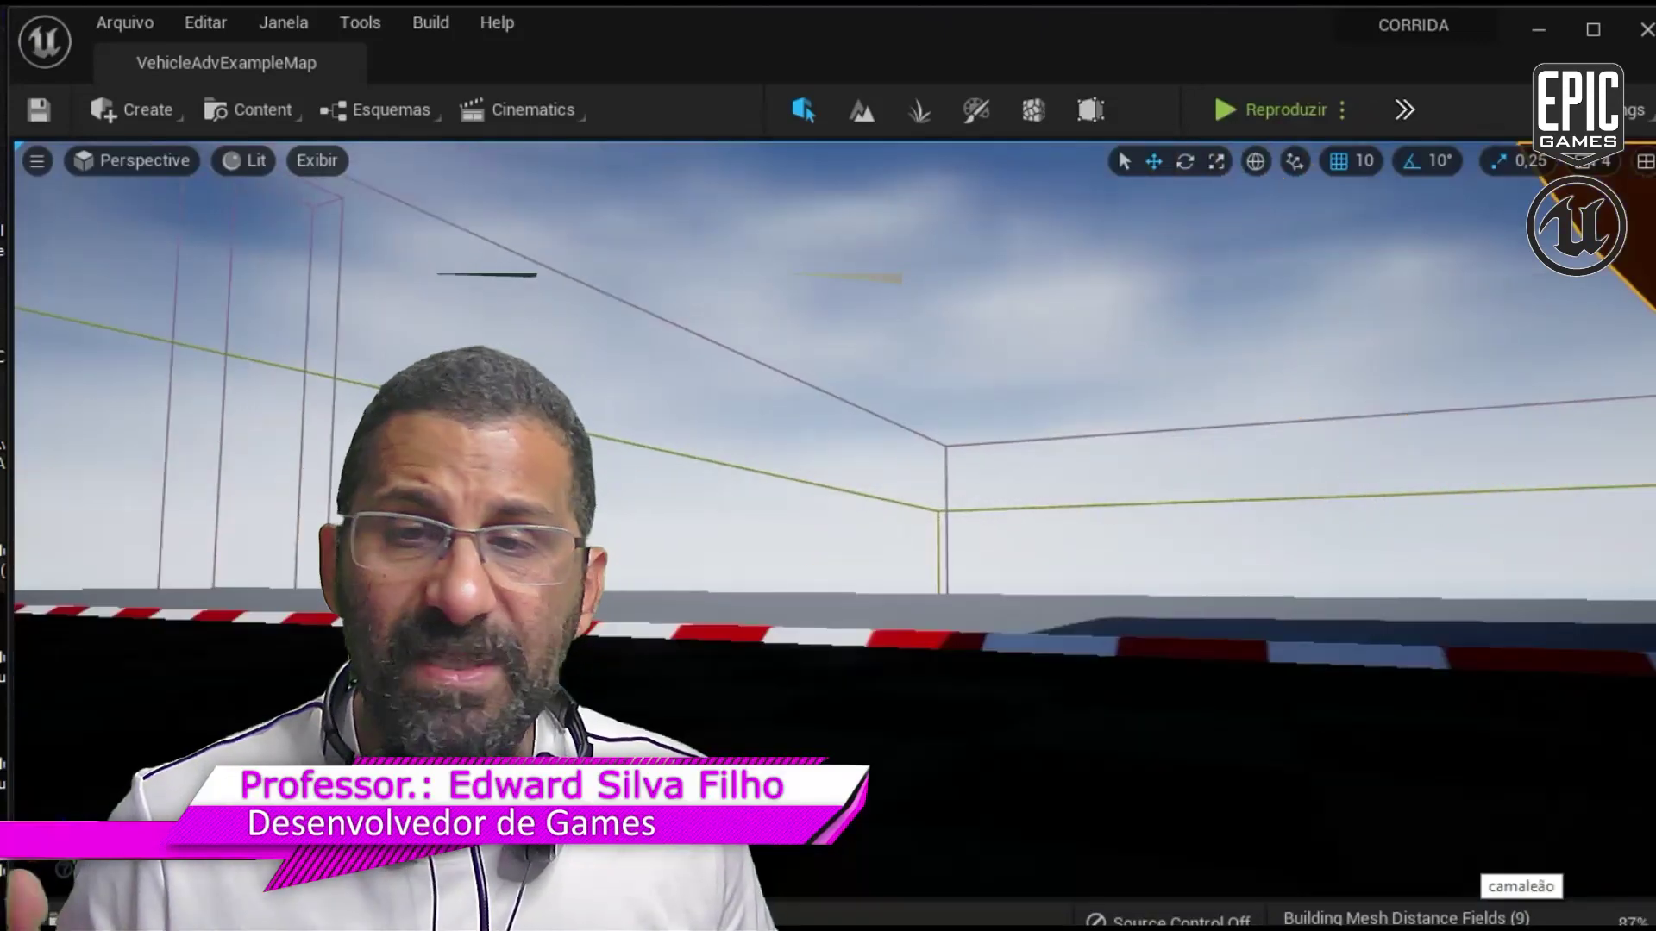
right_click_drag(828, 431, 1001, 431)
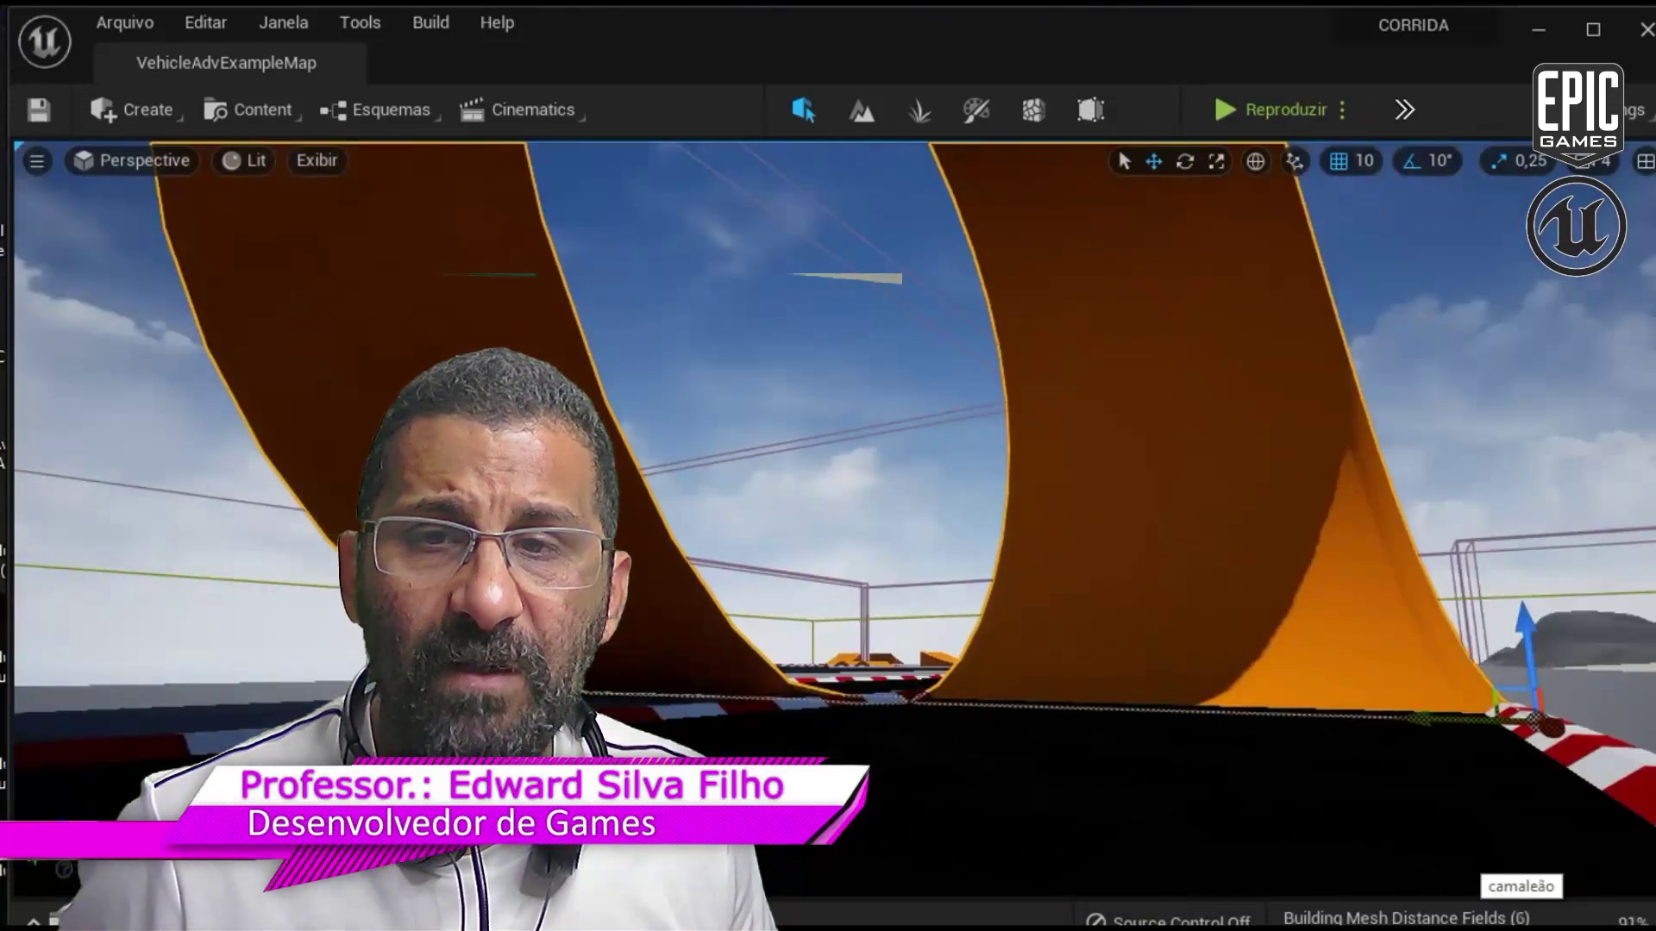
right_click_drag(827, 431, 656, 448)
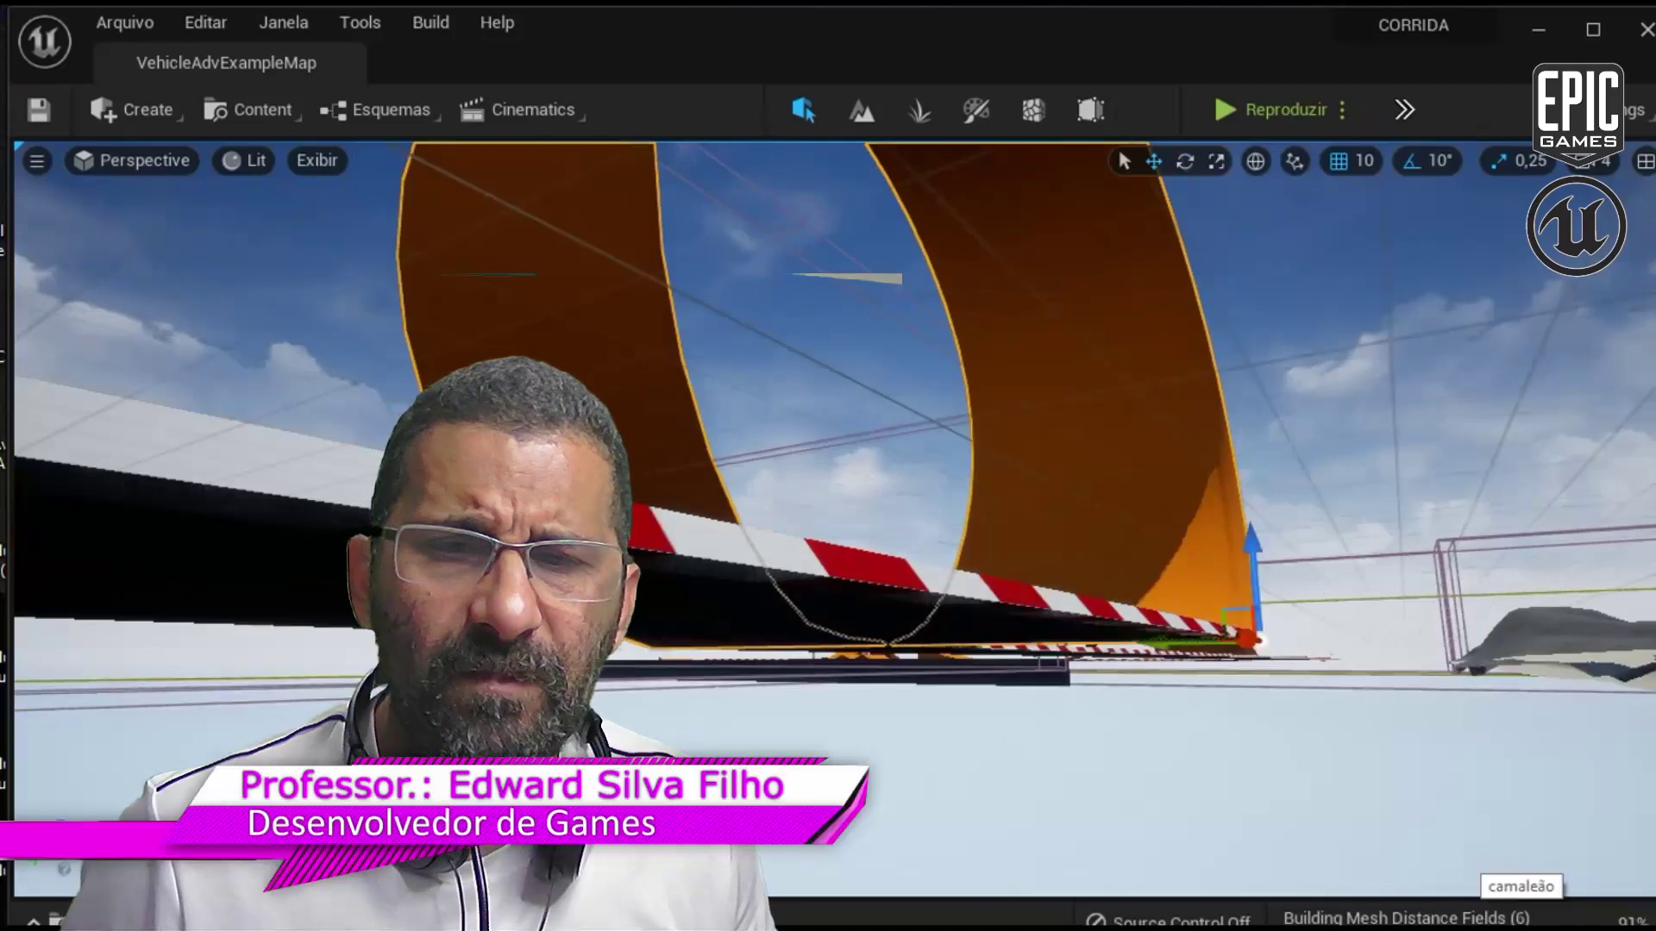
mouse_move(828, 431)
right_mouse_down()
mouse_move(742, 414)
mouse_move(810, 436)
mouse_move(827, 603)
right_mouse_up()
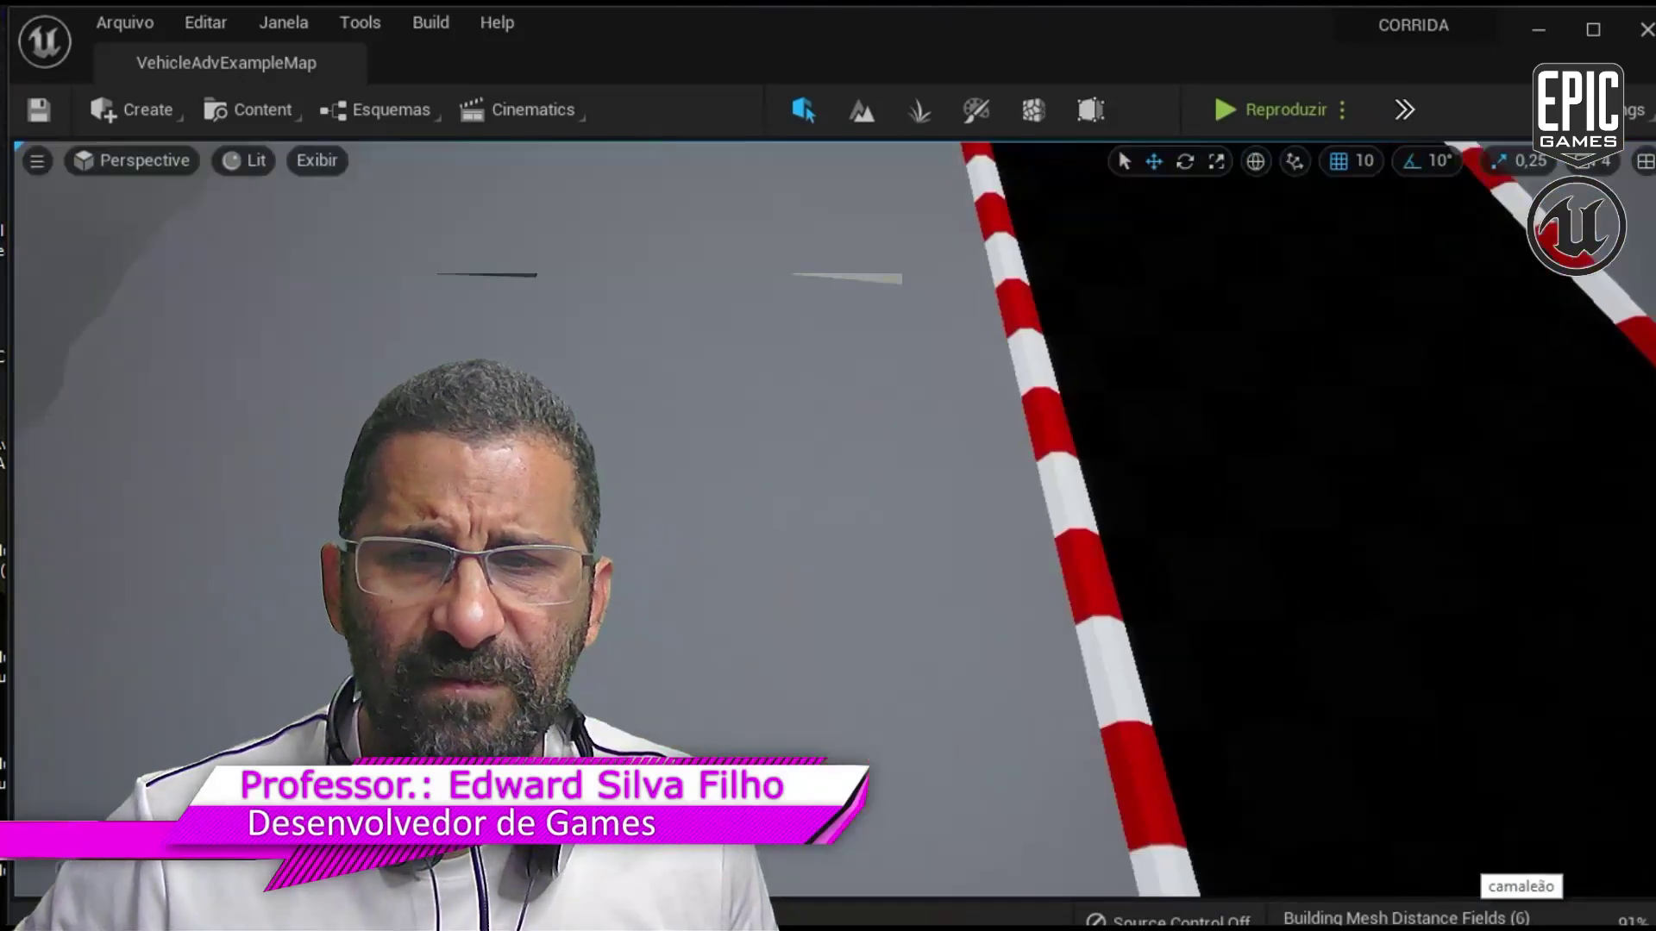
mouse_move(827, 517)
right_mouse_down()
mouse_move(742, 483)
mouse_move(776, 466)
right_mouse_up()
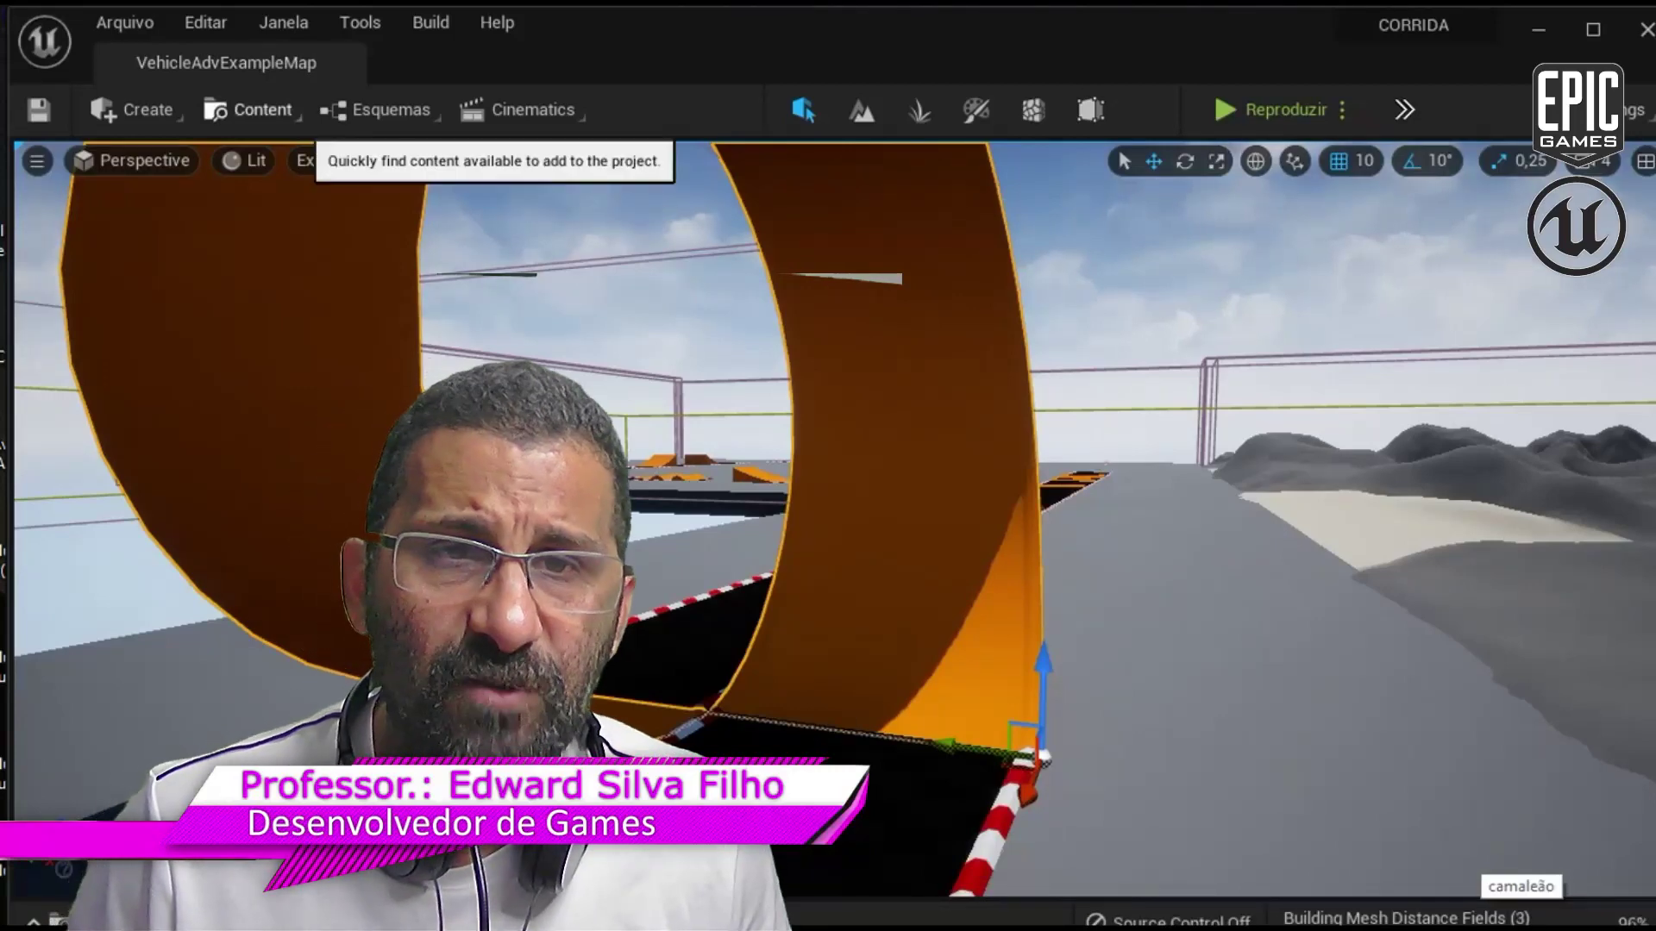
Open the Content Browser, browse Geometry > Meshes, and float the browser window up-right.
left_click(250, 110)
left_click(340, 178)
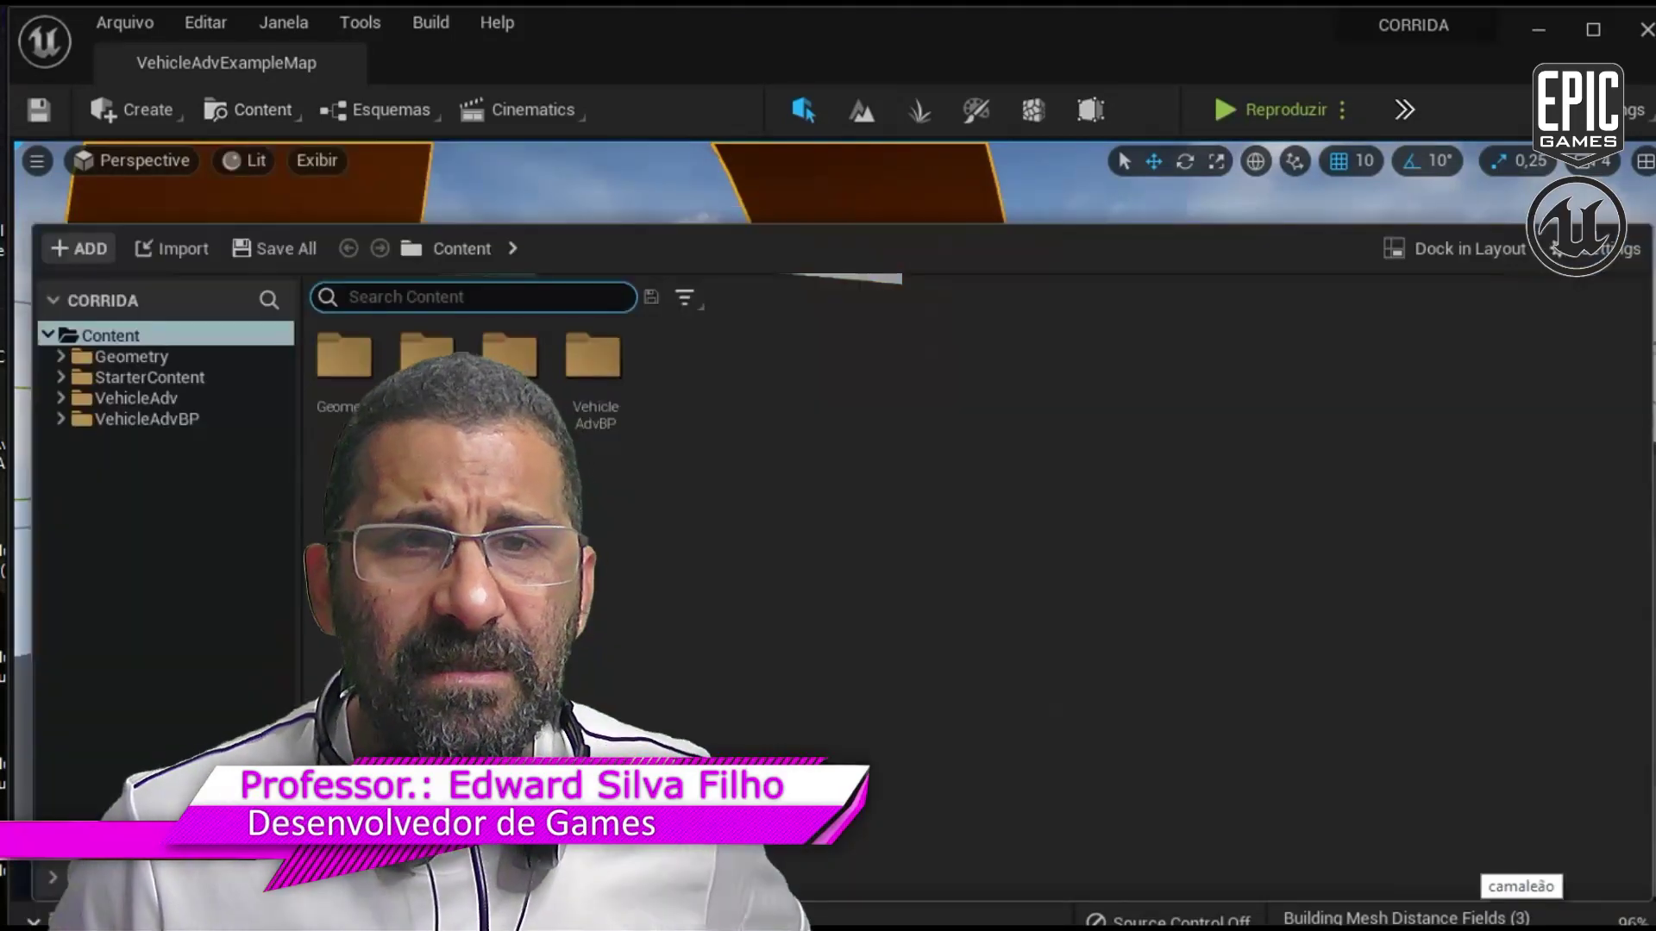
double_click(344, 358)
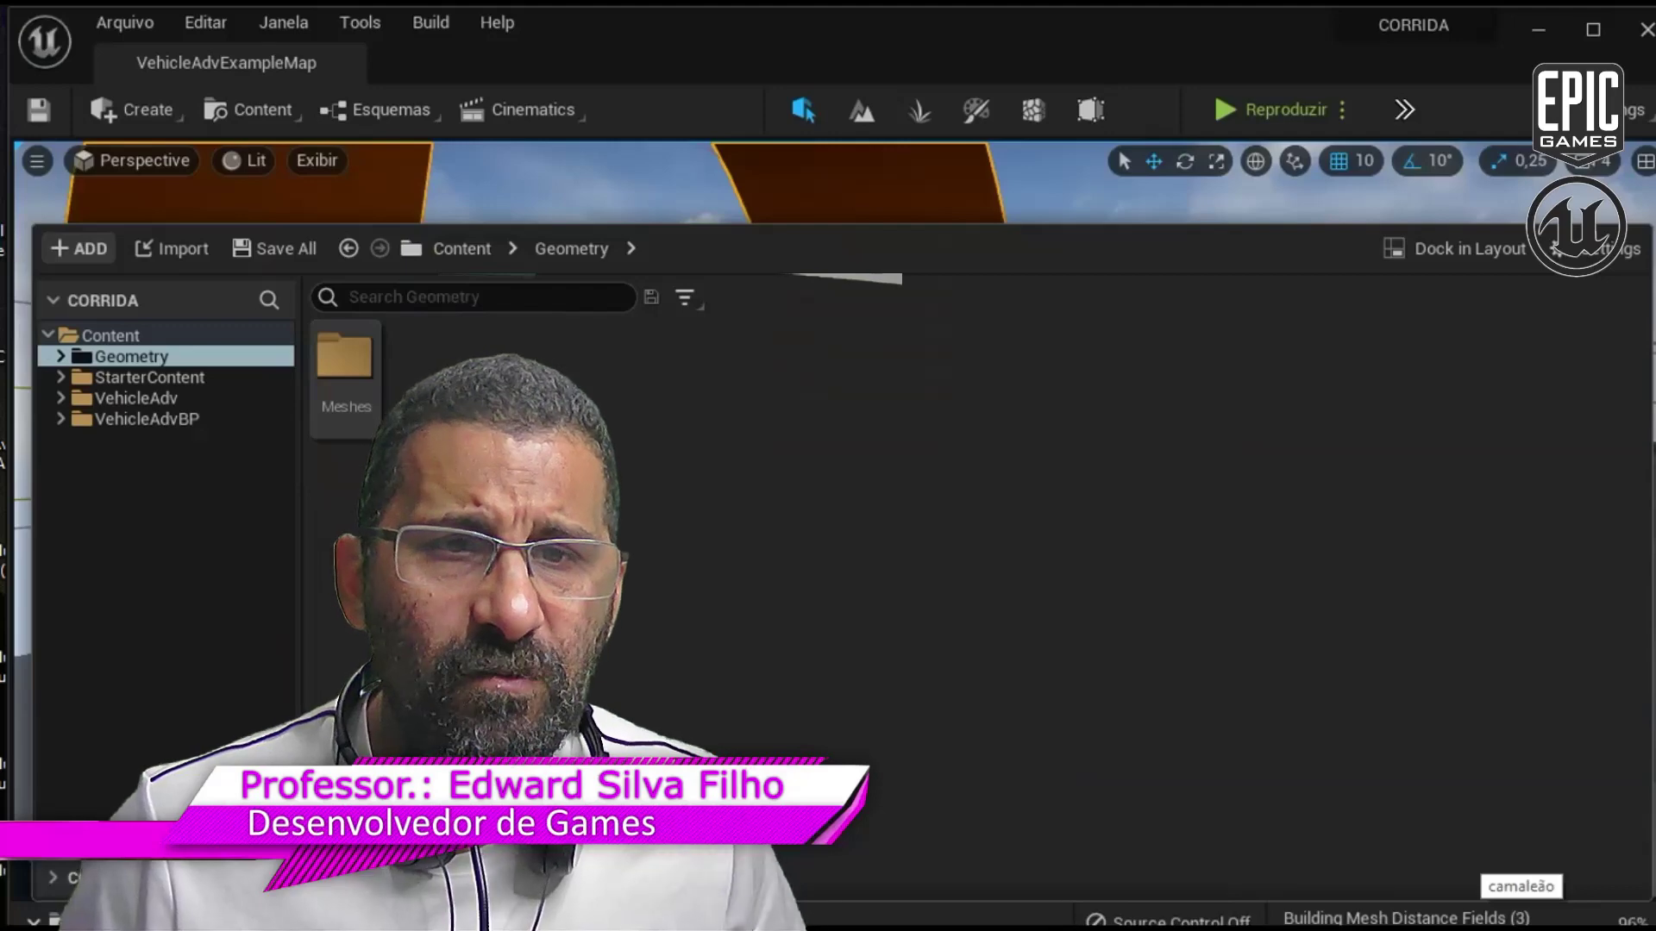
double_click(344, 358)
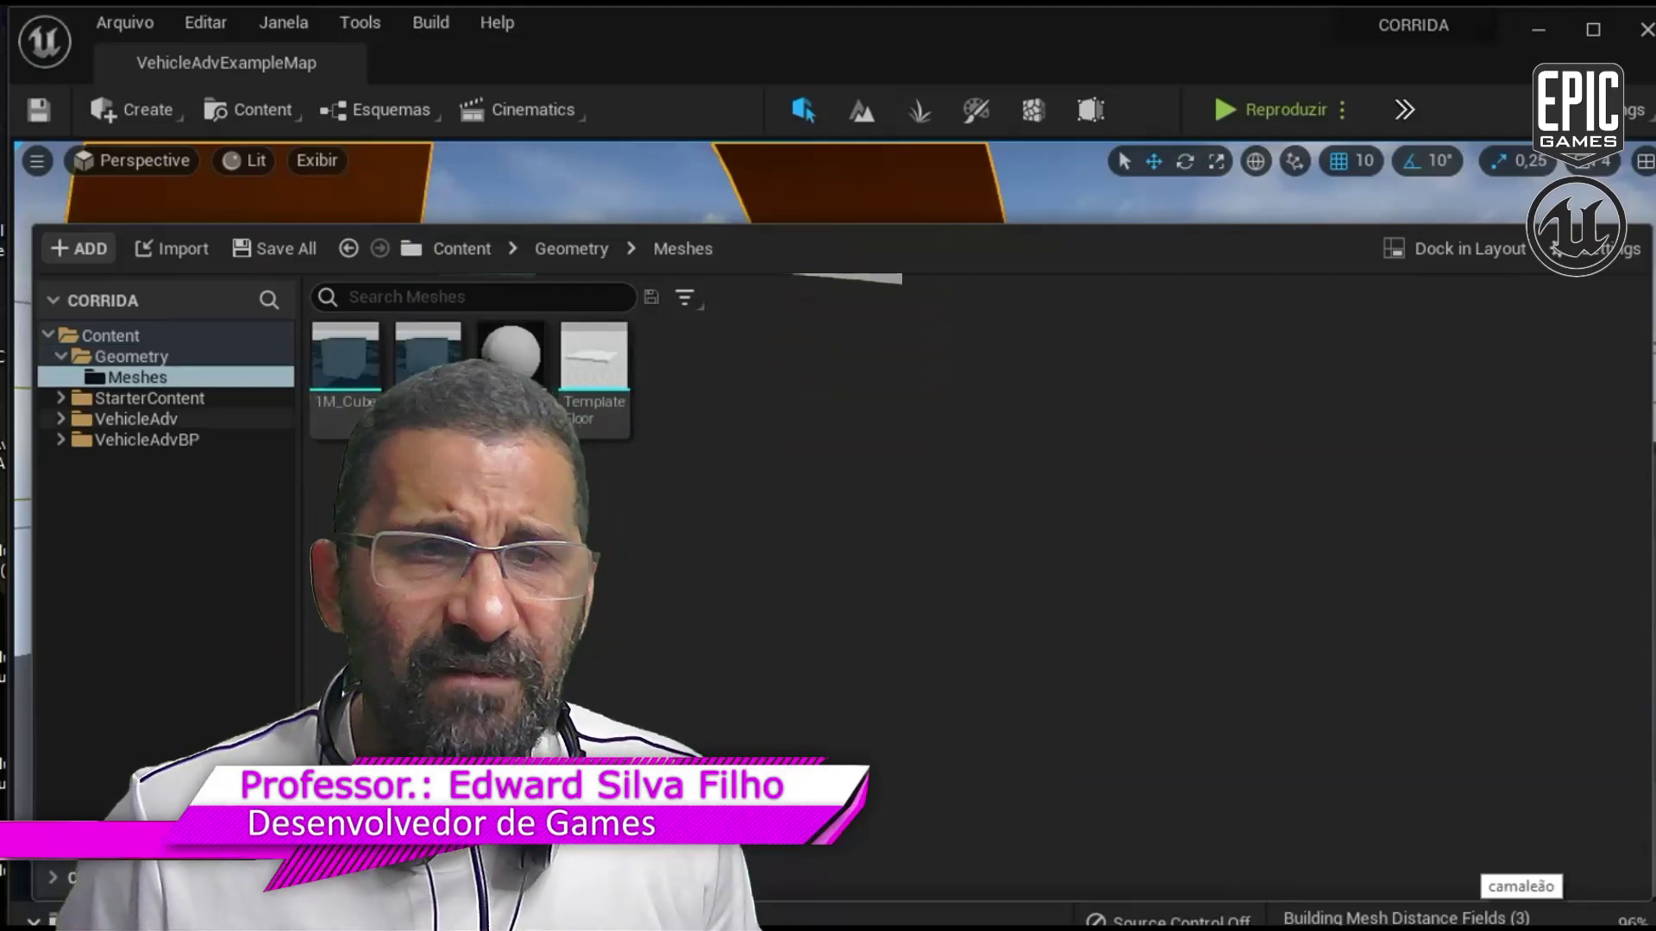
mouse_move(427, 362)
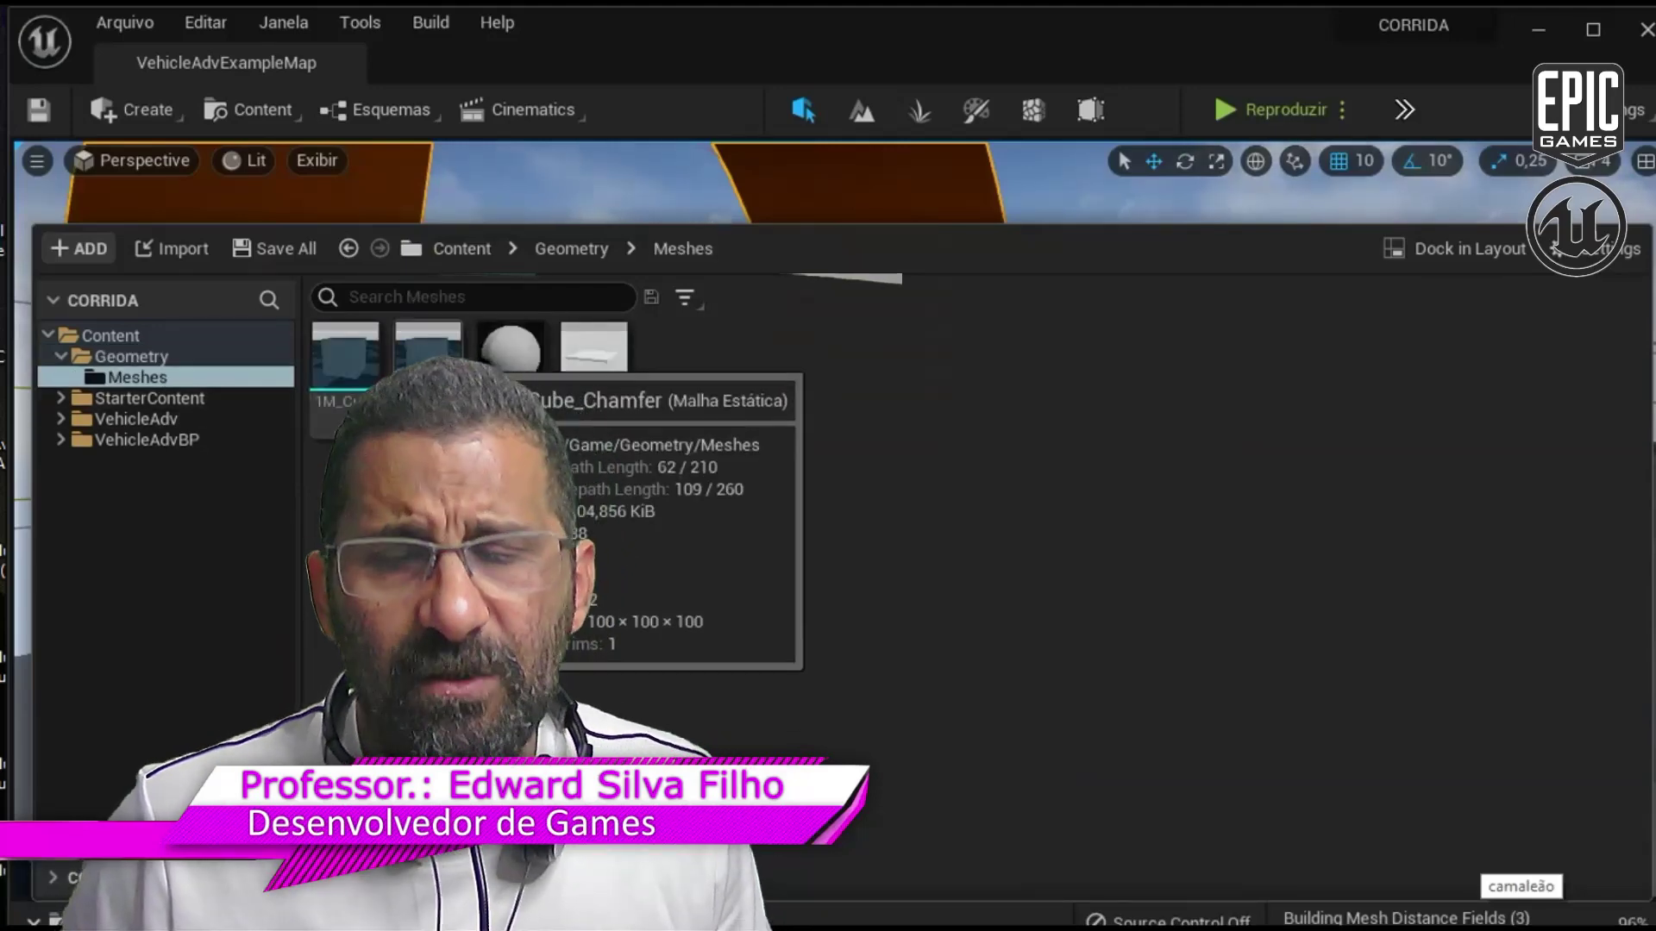
left_click(1457, 249)
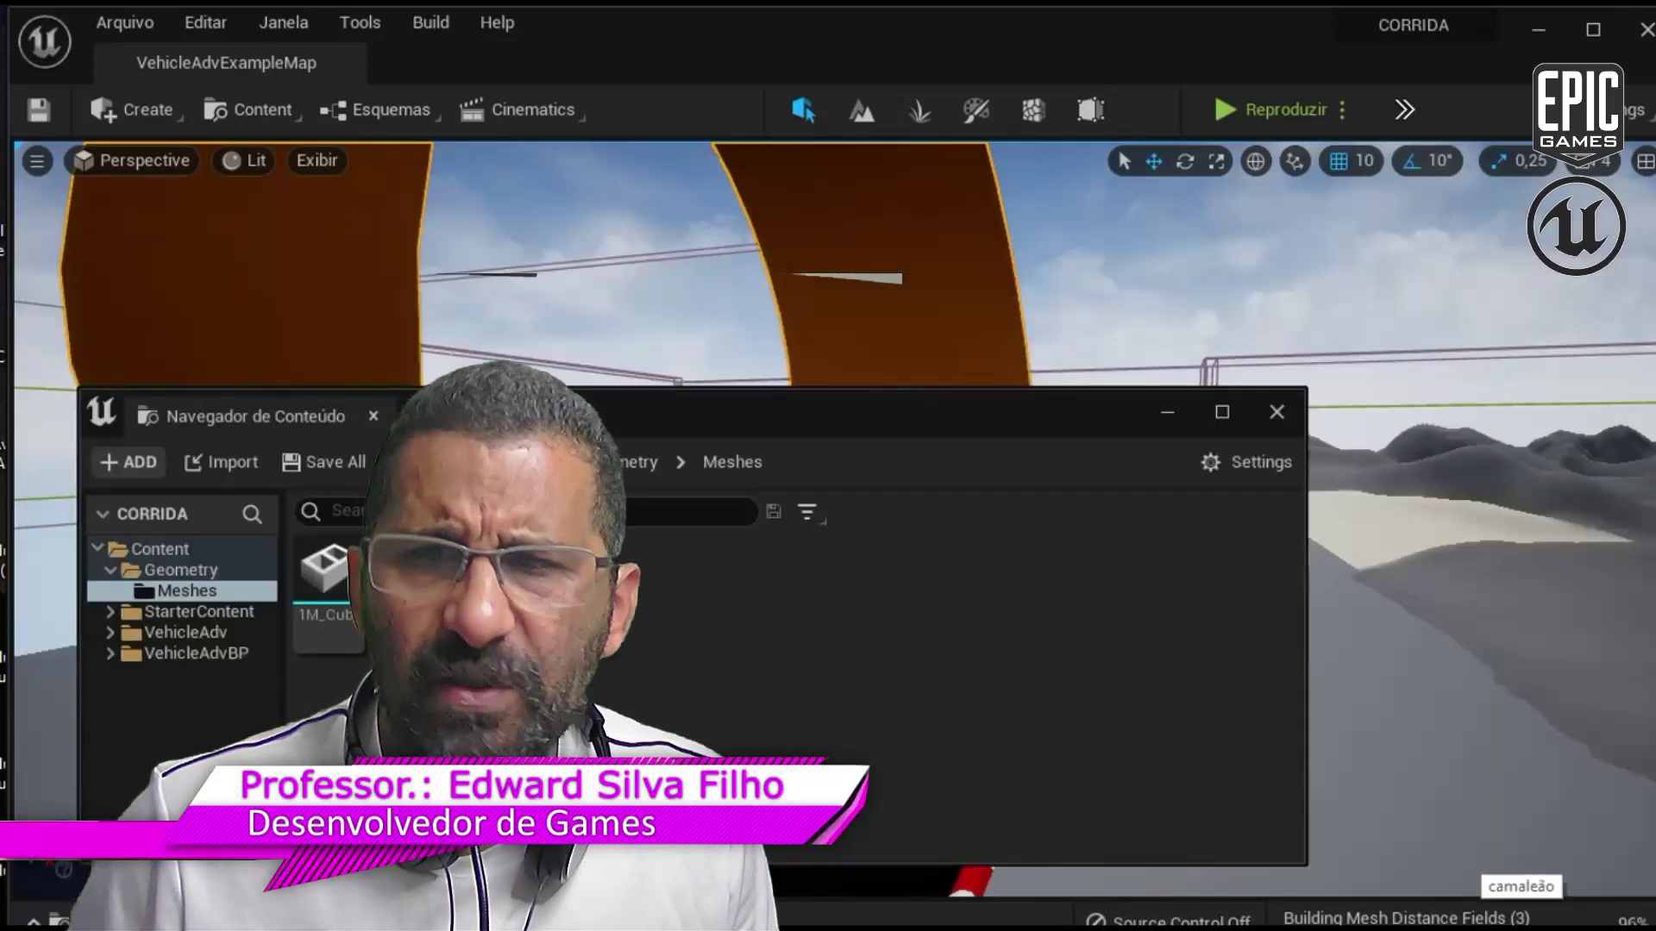
left_click_drag(814, 425, 1074, 248)
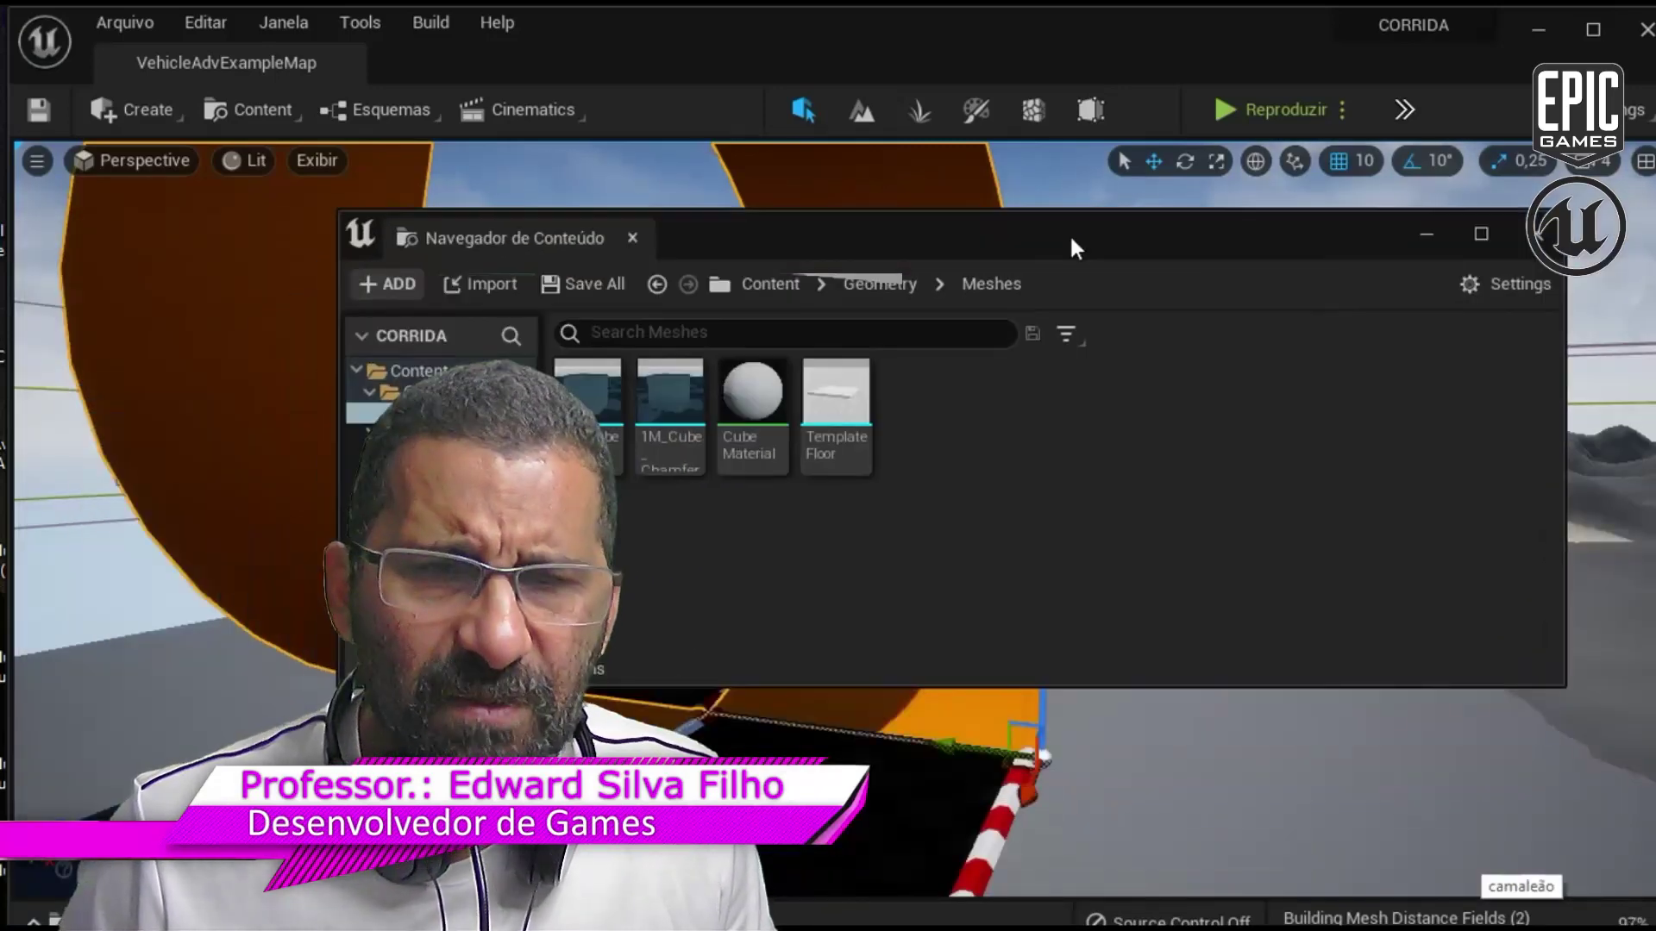
Open VehicleAdv > ArenaMesh, select the Turn_90 piece and check the asset filters.
left_click(384, 455)
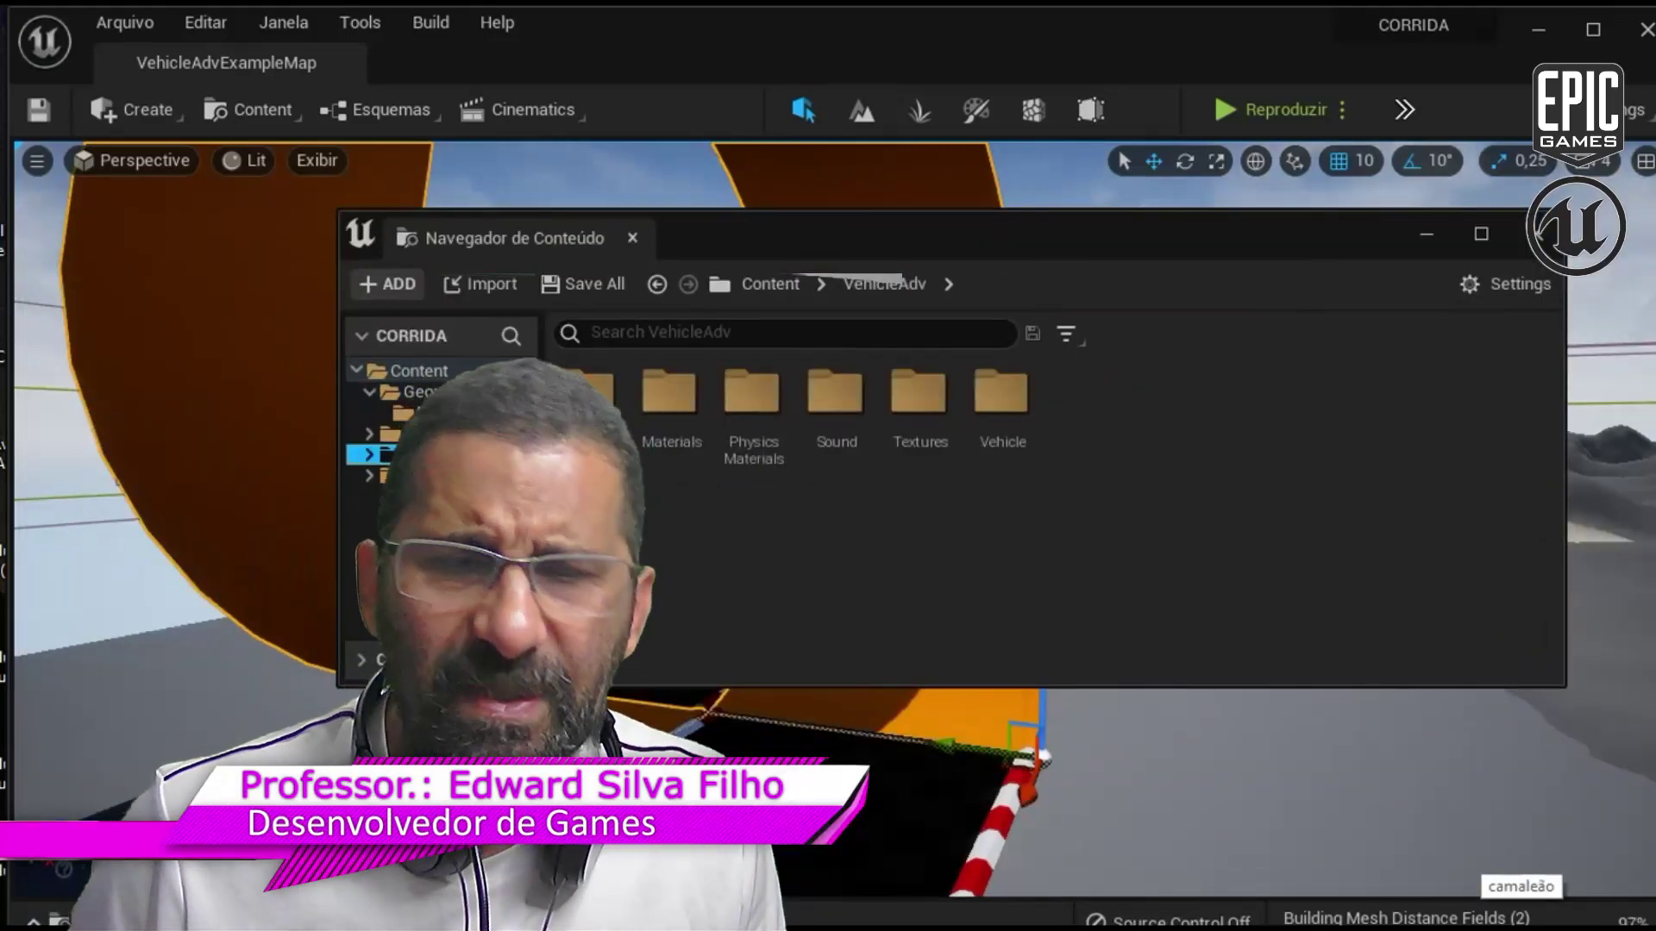
double_click(586, 405)
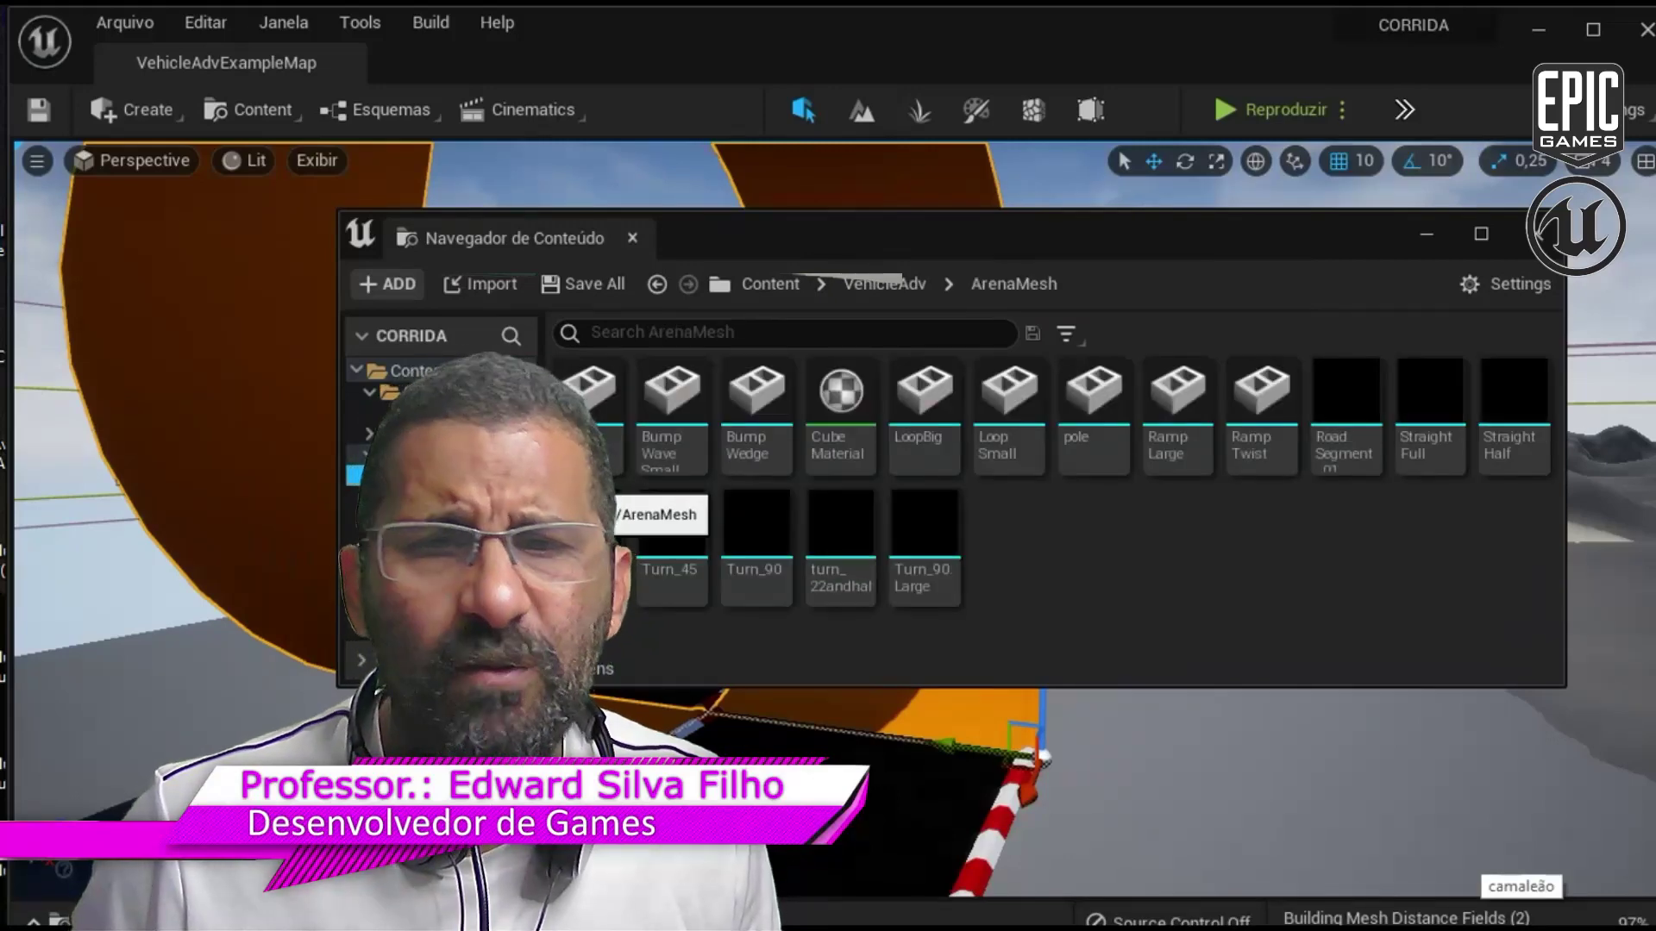
left_click(754, 530)
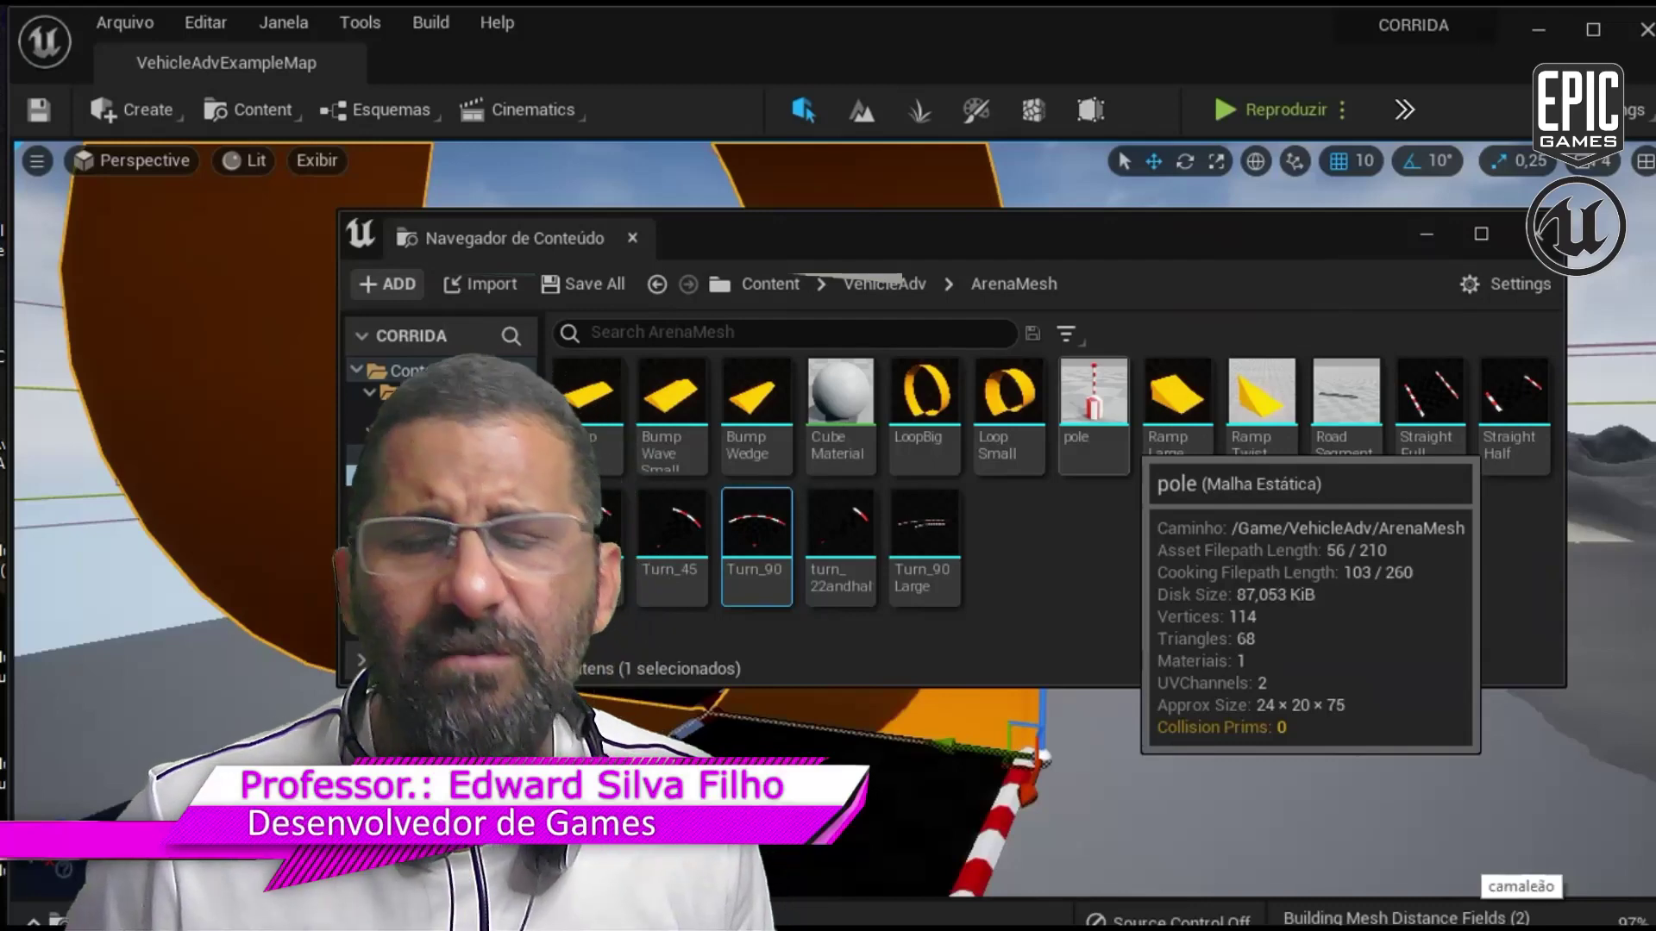
left_click(1066, 334)
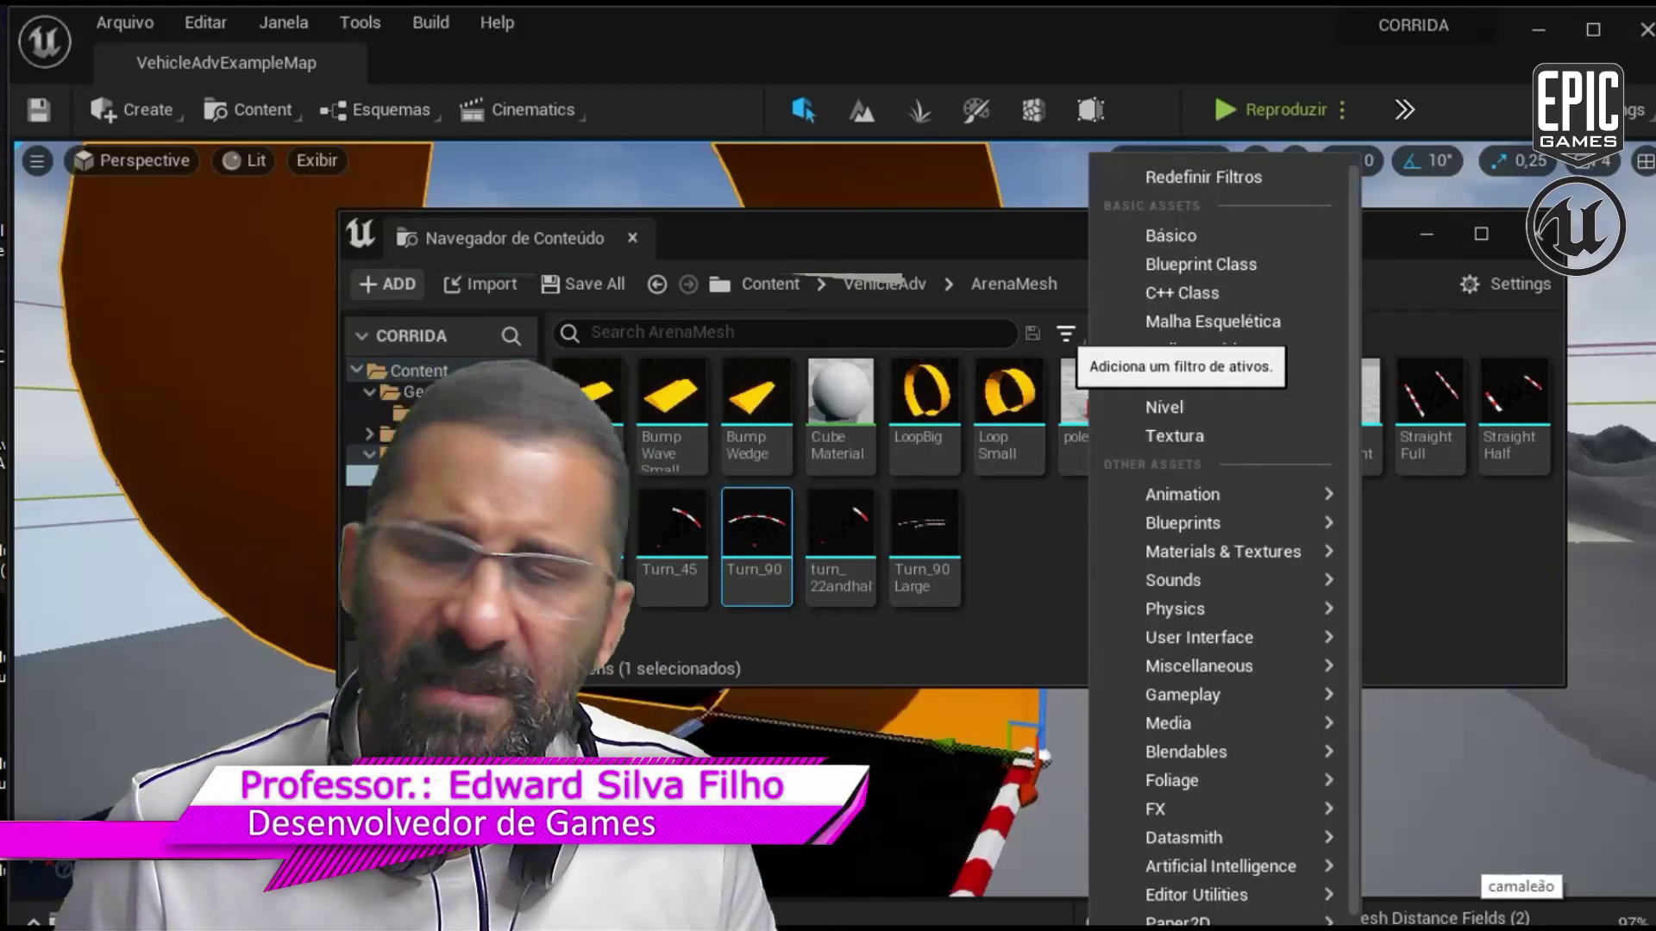
left_click(1066, 334)
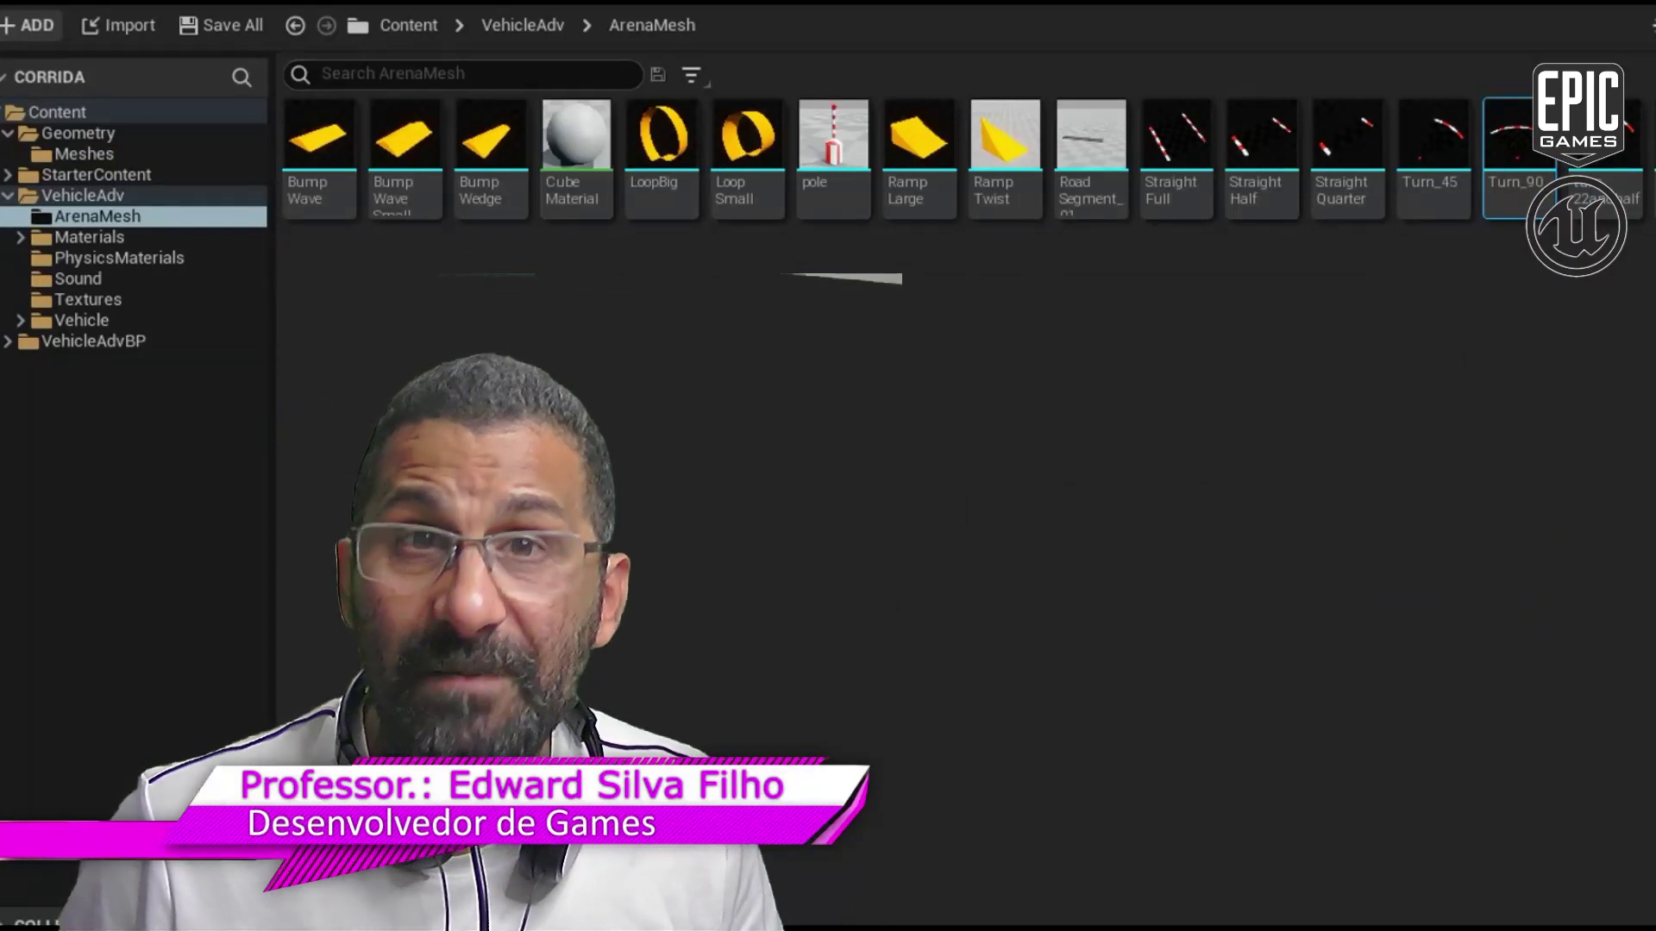
Browse the Materials, PhysicsMaterials, Sound, Textures and Vehicle folders, then open Vehicle_SkelMesh.
left_click(89, 238)
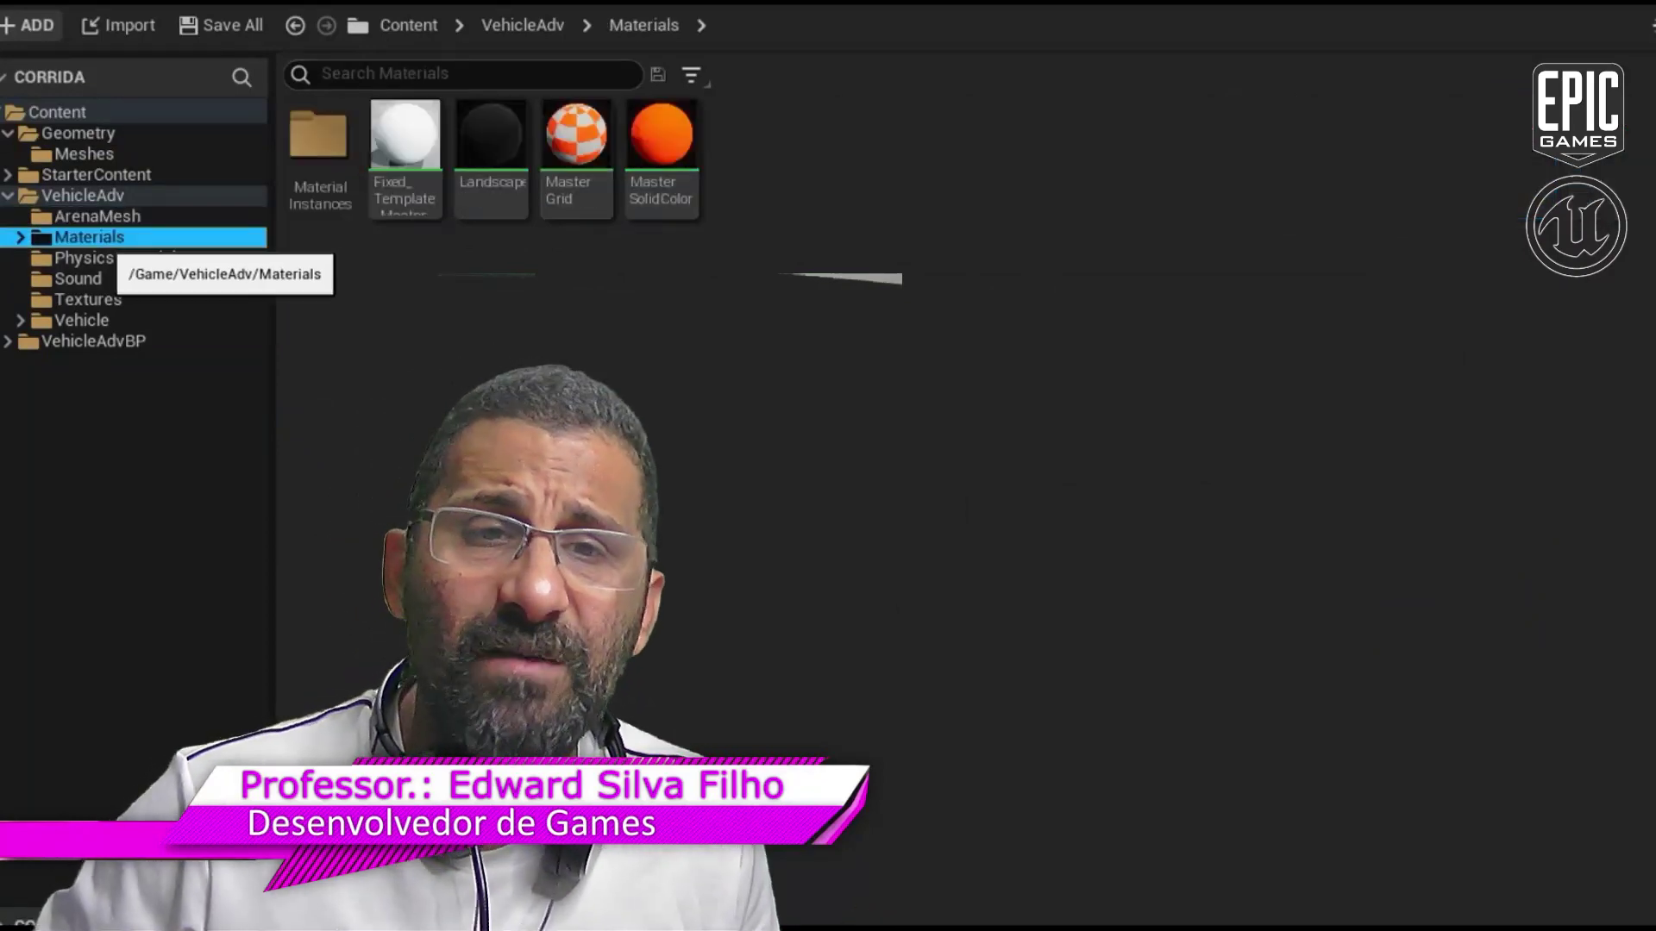
left_click(116, 258)
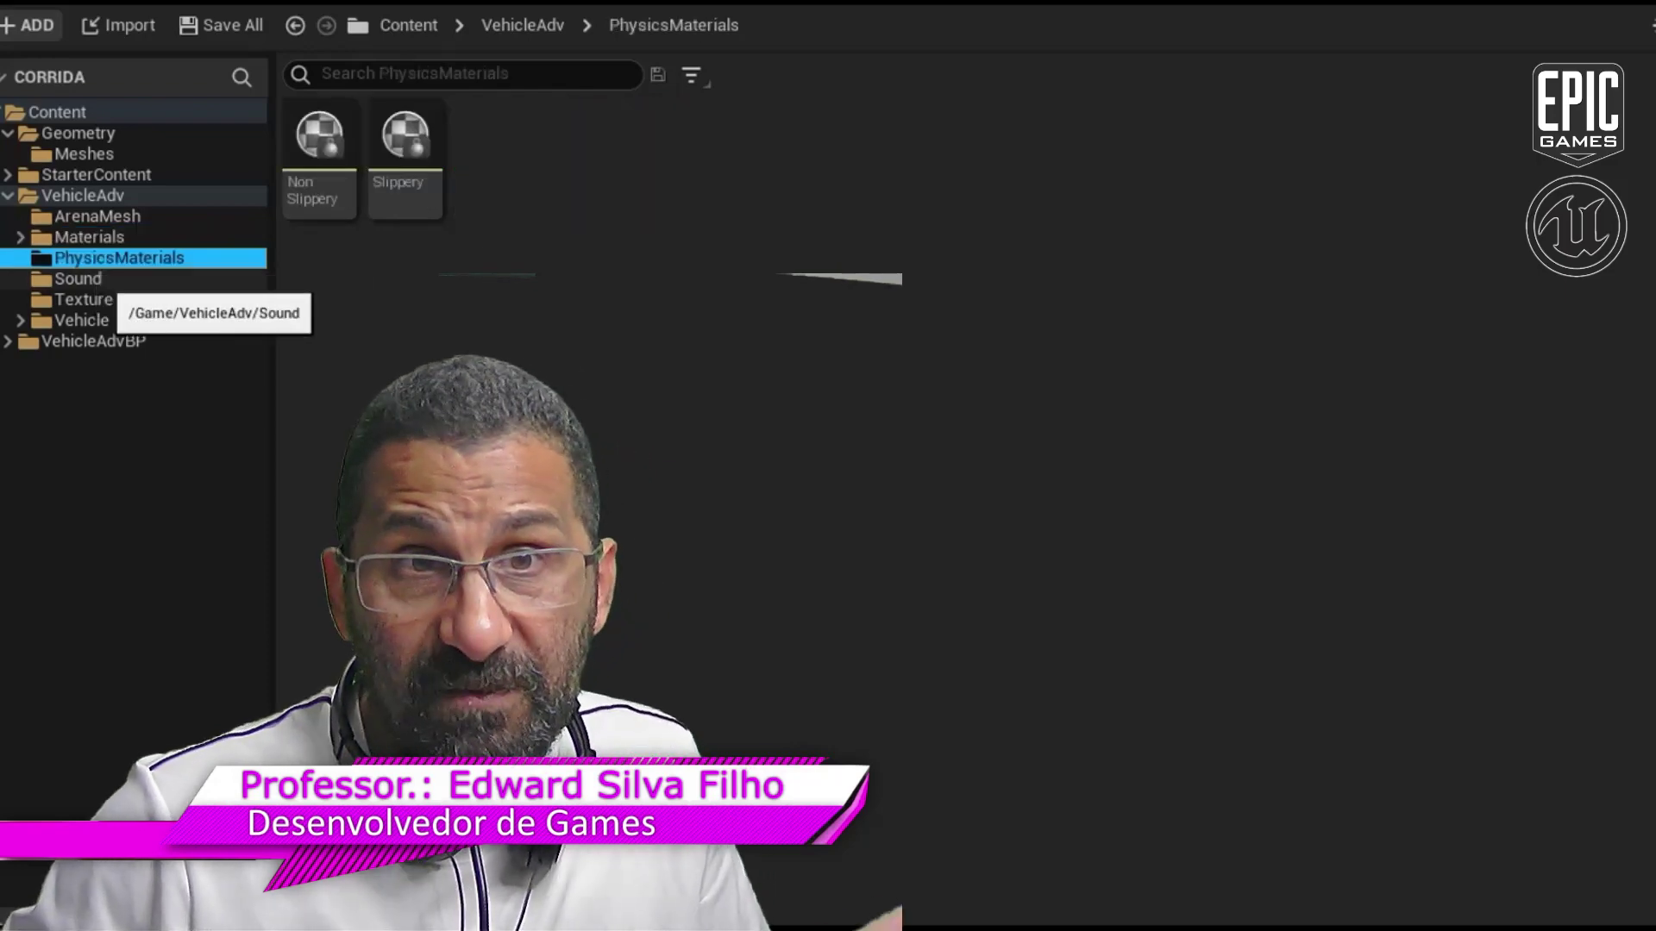
left_click(80, 279)
left_click(88, 299)
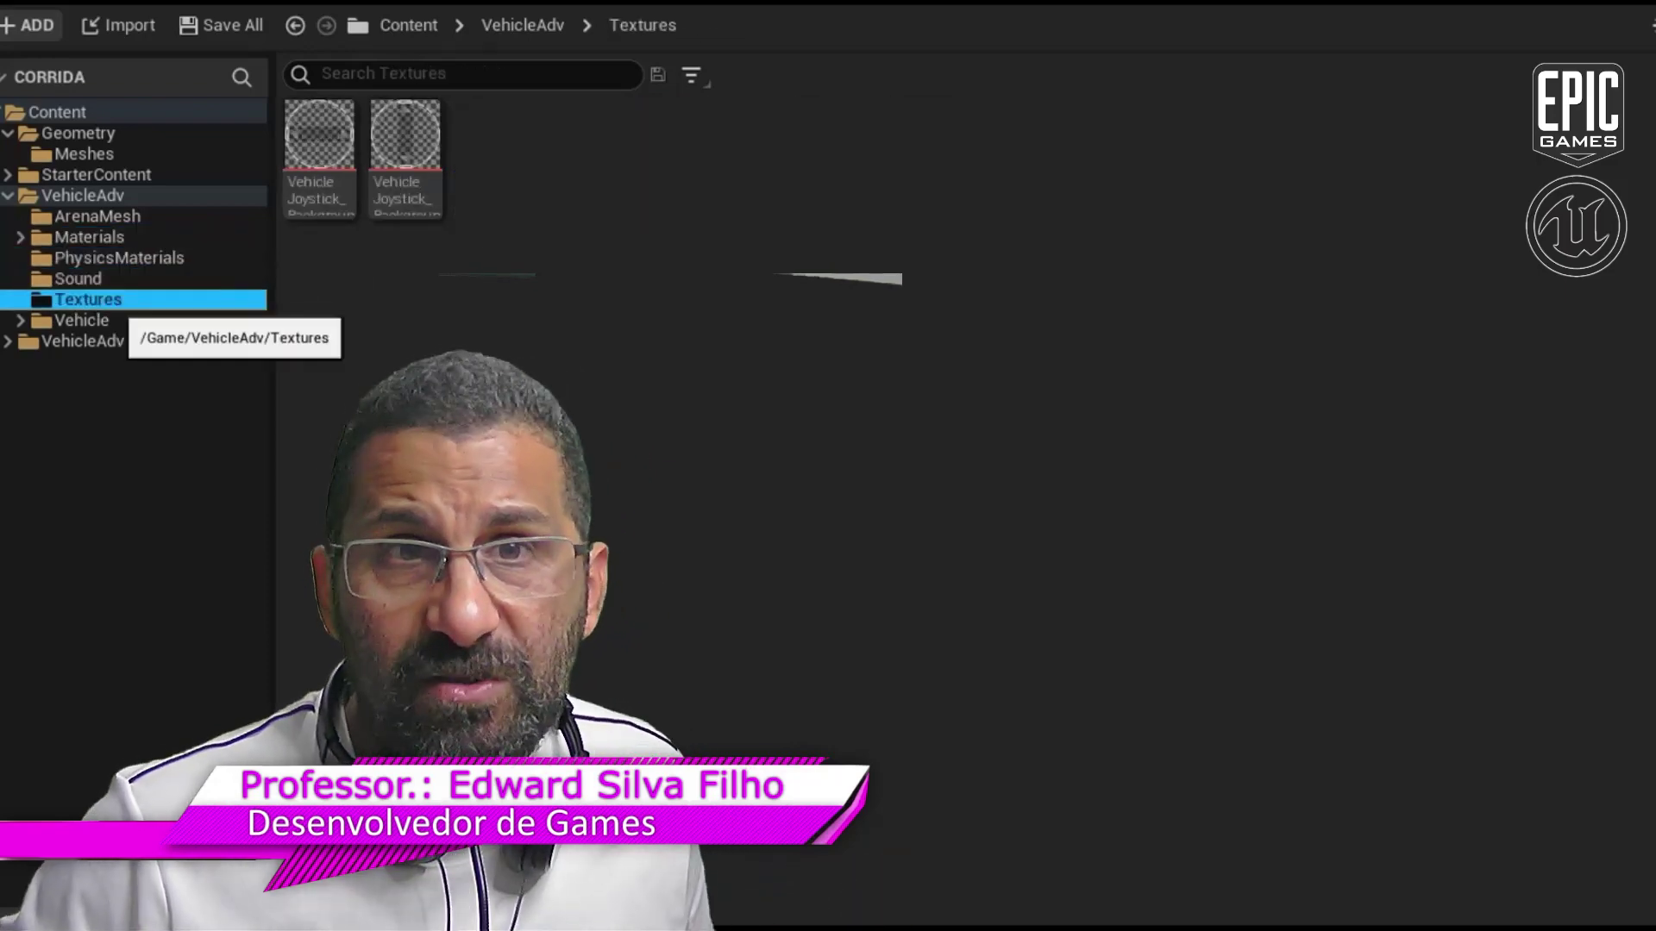
left_click(81, 320)
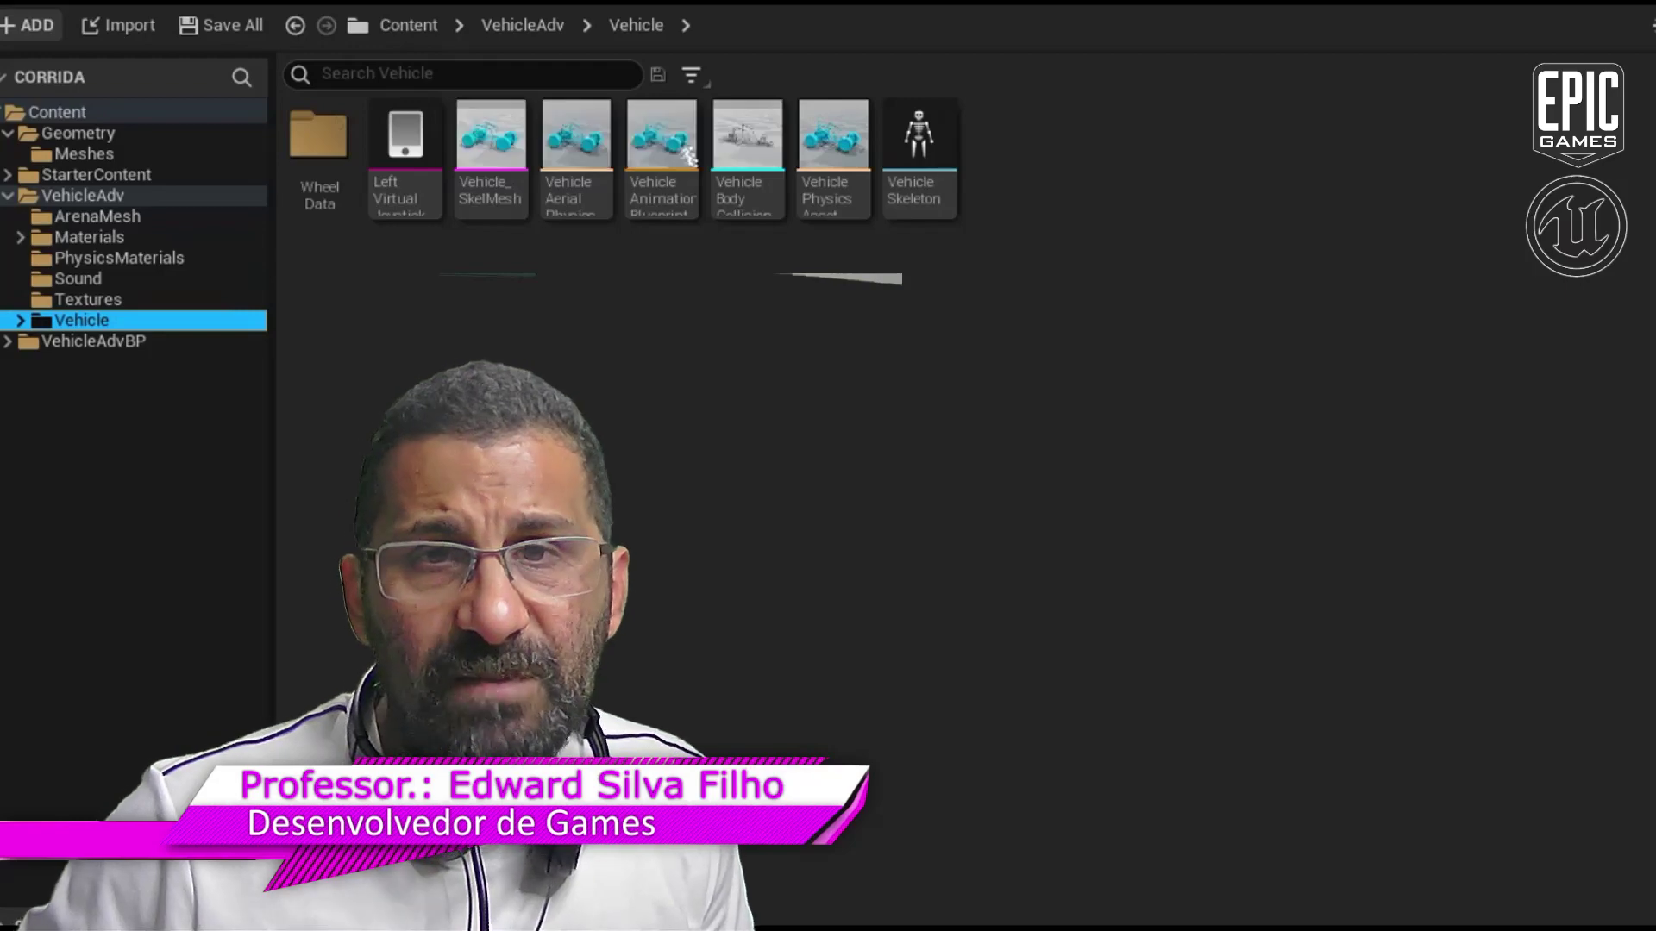
left_click(20, 320)
double_click(491, 138)
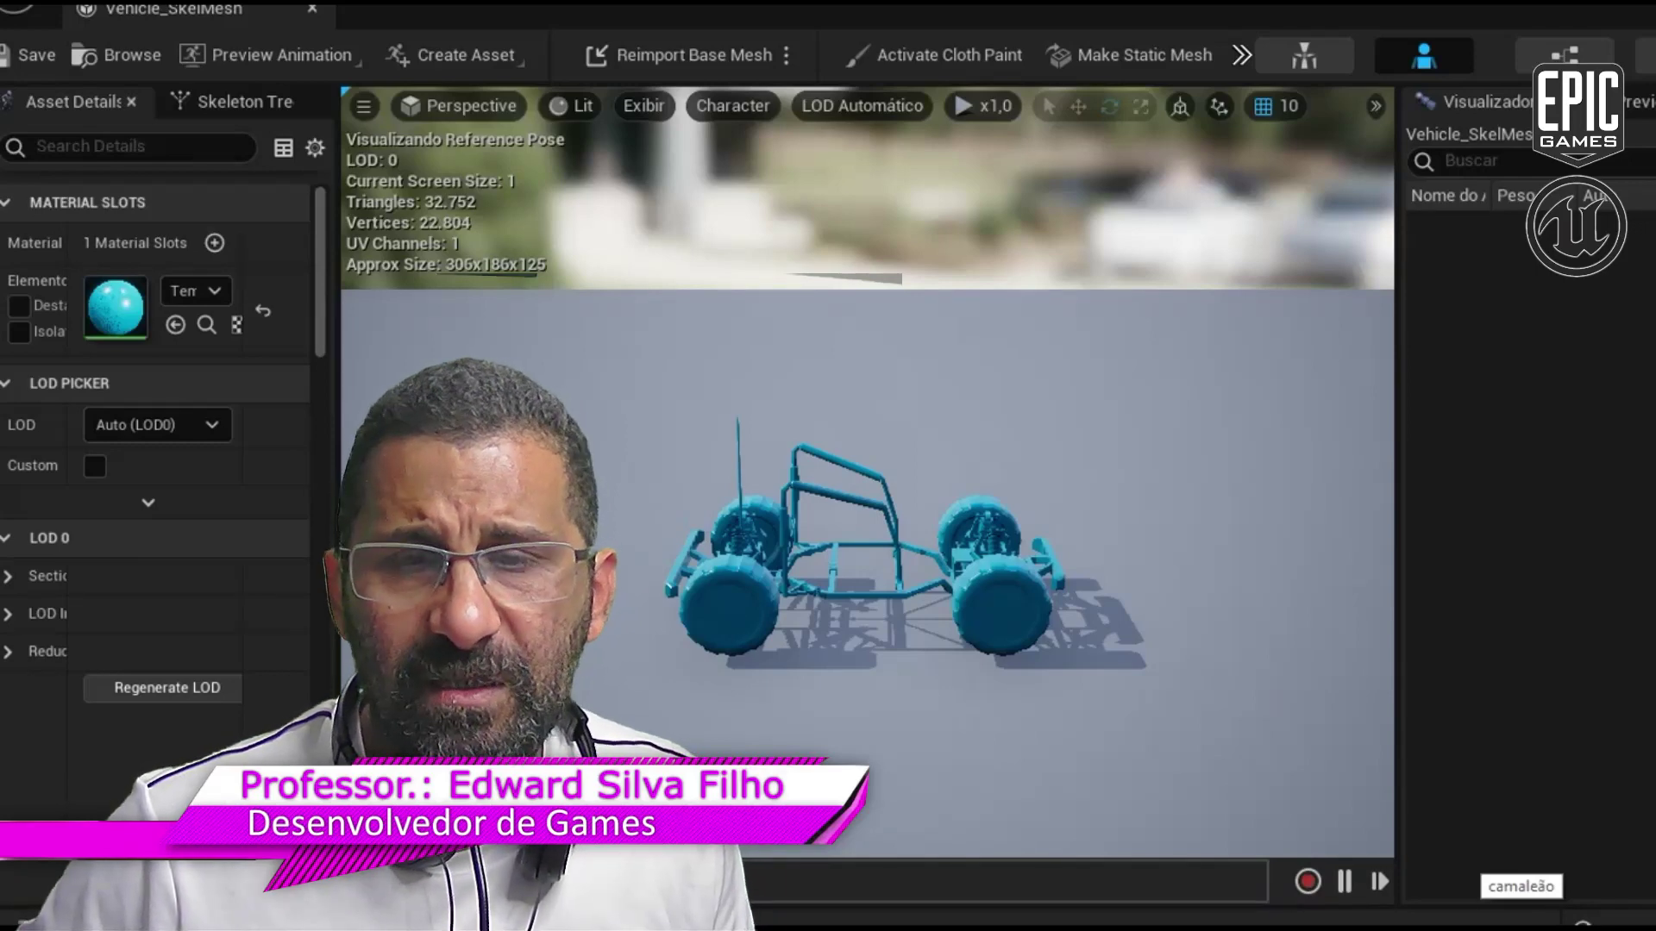
Zoom and orbit around the buggy skeletal mesh, then switch to its Animation Blueprint.
scroll(867, 569, "up", 10)
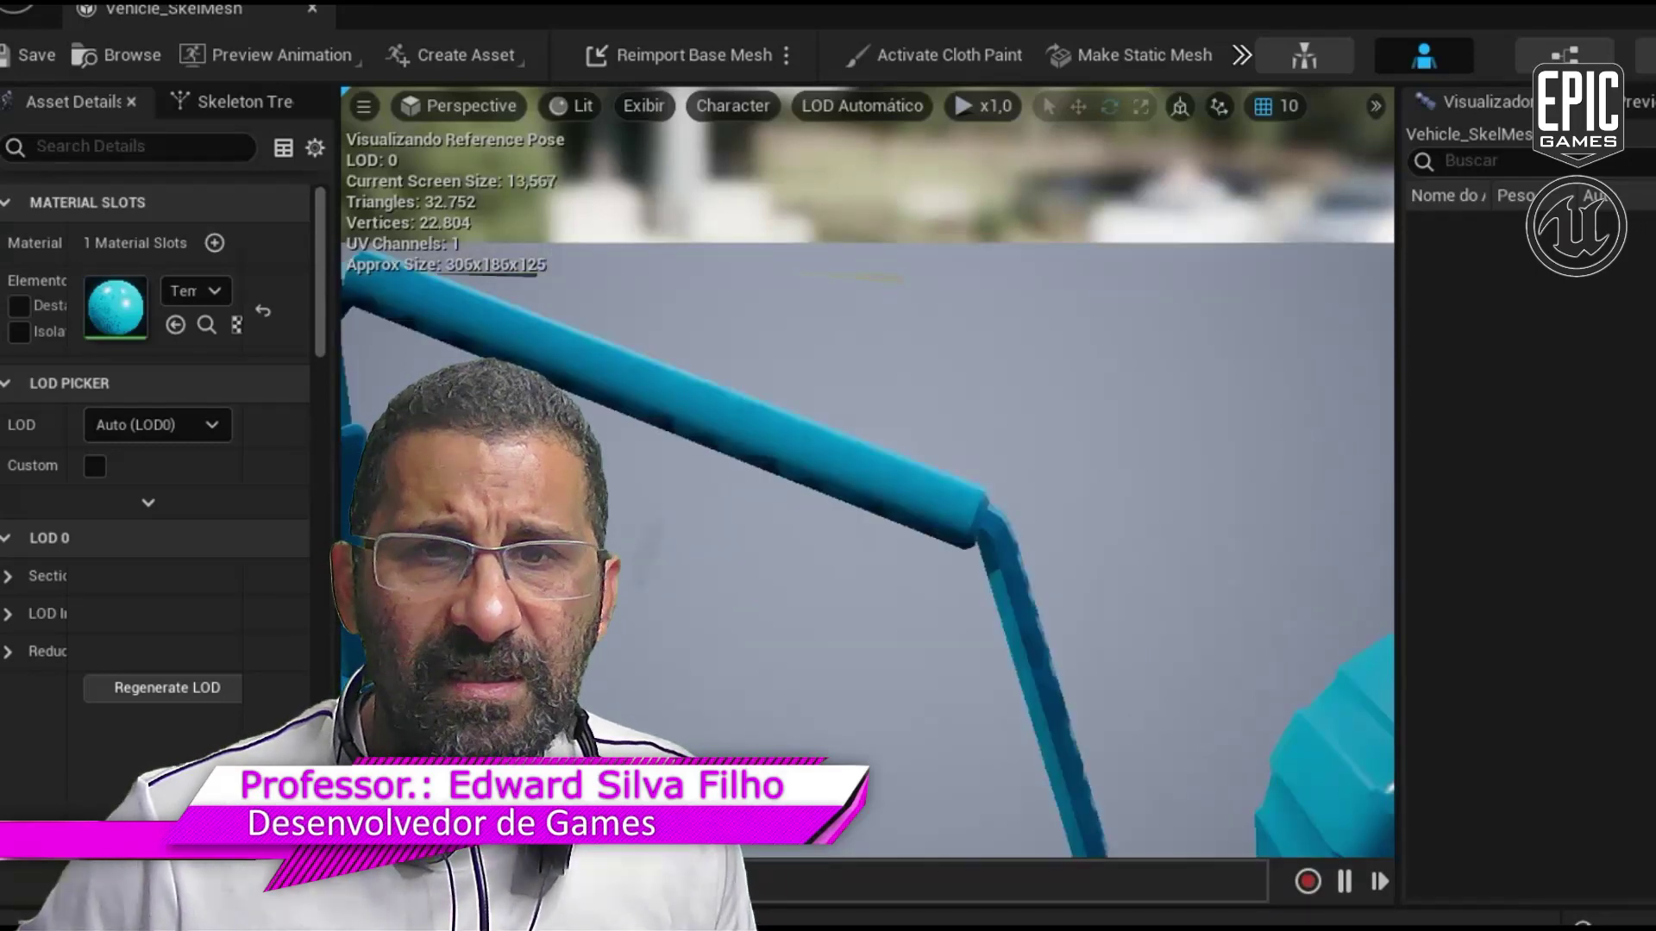
scroll(867, 470, "down", 8)
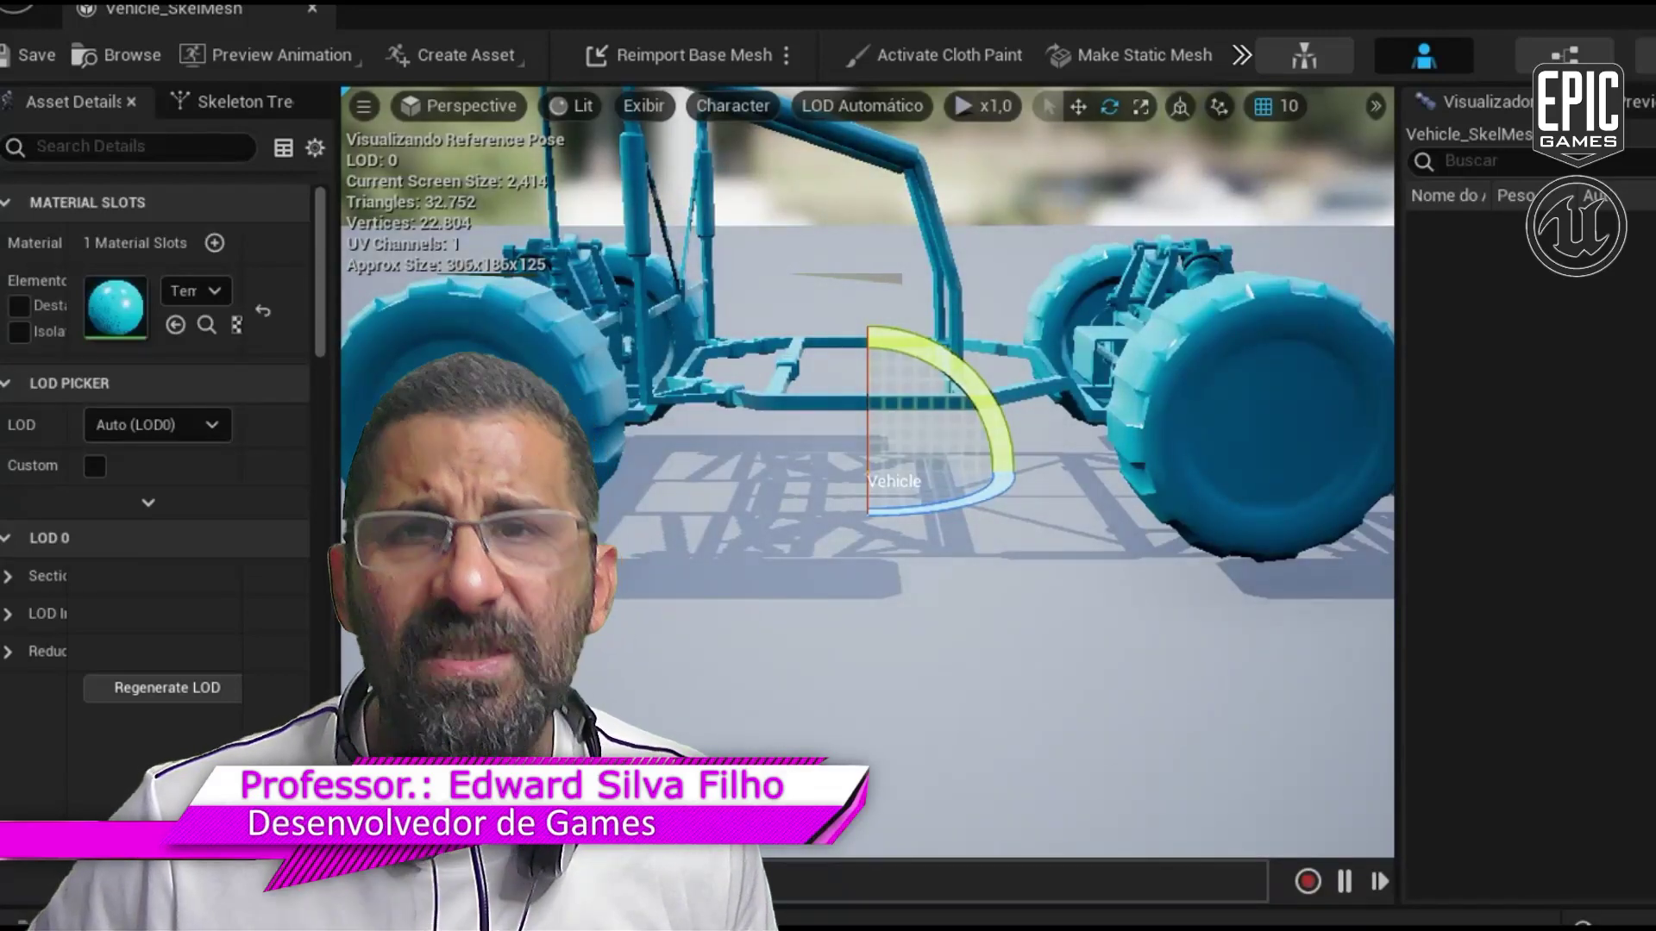
mouse_move(866, 470)
right_mouse_down()
mouse_move(867, 345)
mouse_move(776, 302)
mouse_move(867, 470)
mouse_move(1078, 470)
mouse_move(819, 470)
mouse_move(733, 517)
mouse_move(906, 517)
mouse_move(862, 604)
mouse_move(862, 465)
right_mouse_up()
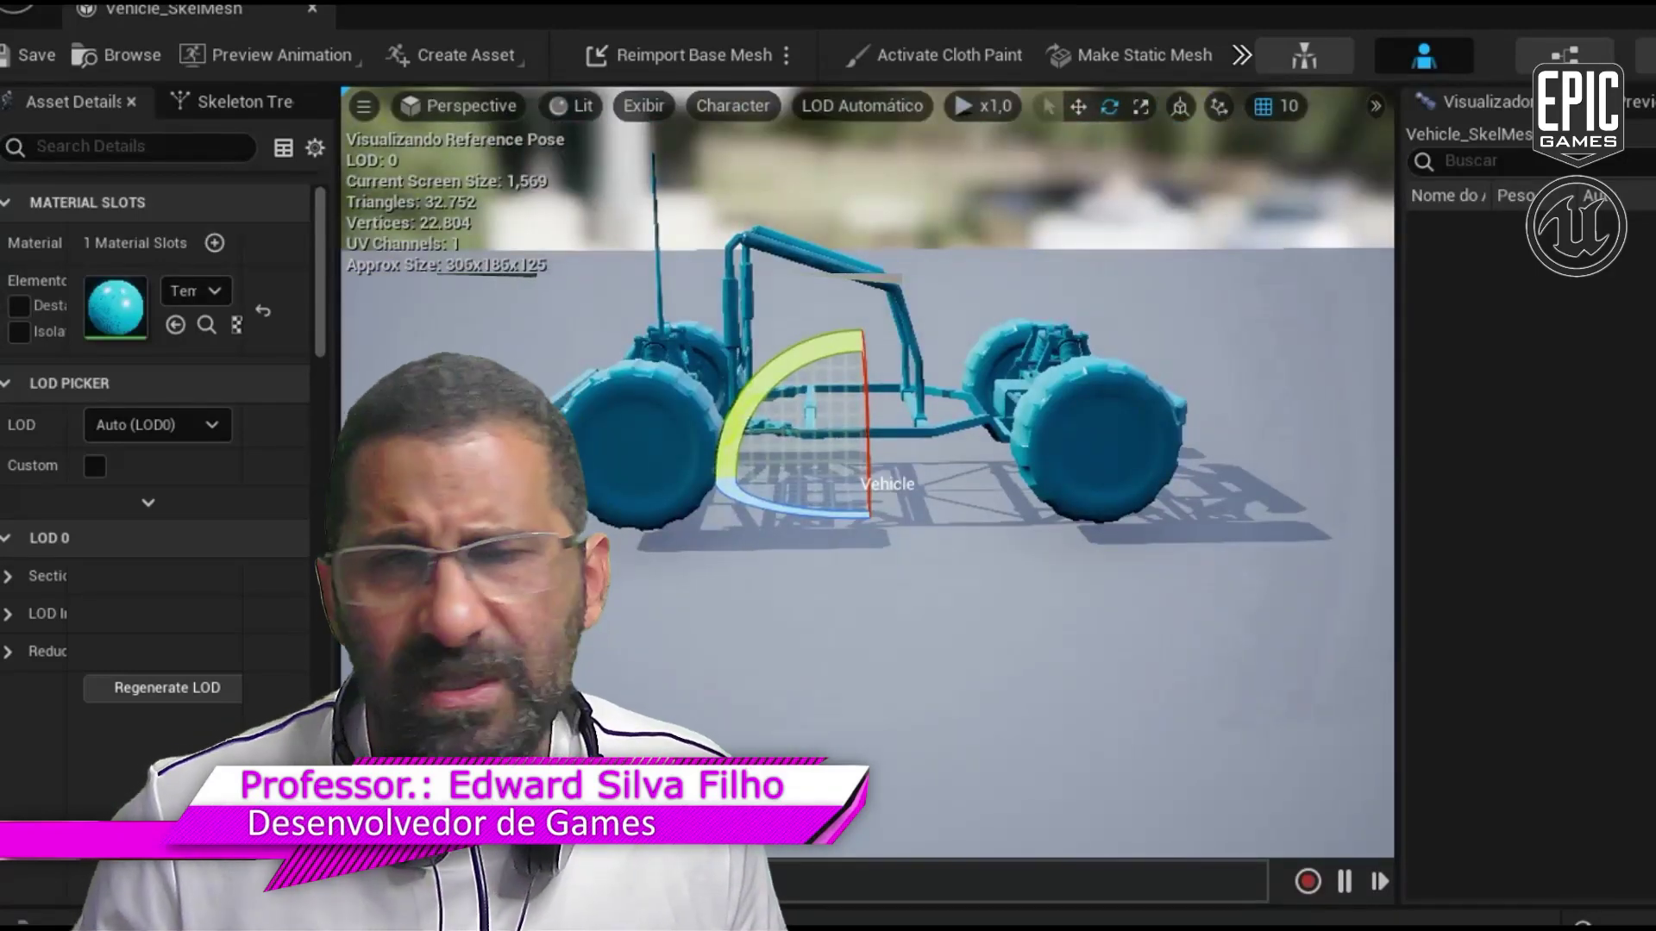
left_click(1563, 54)
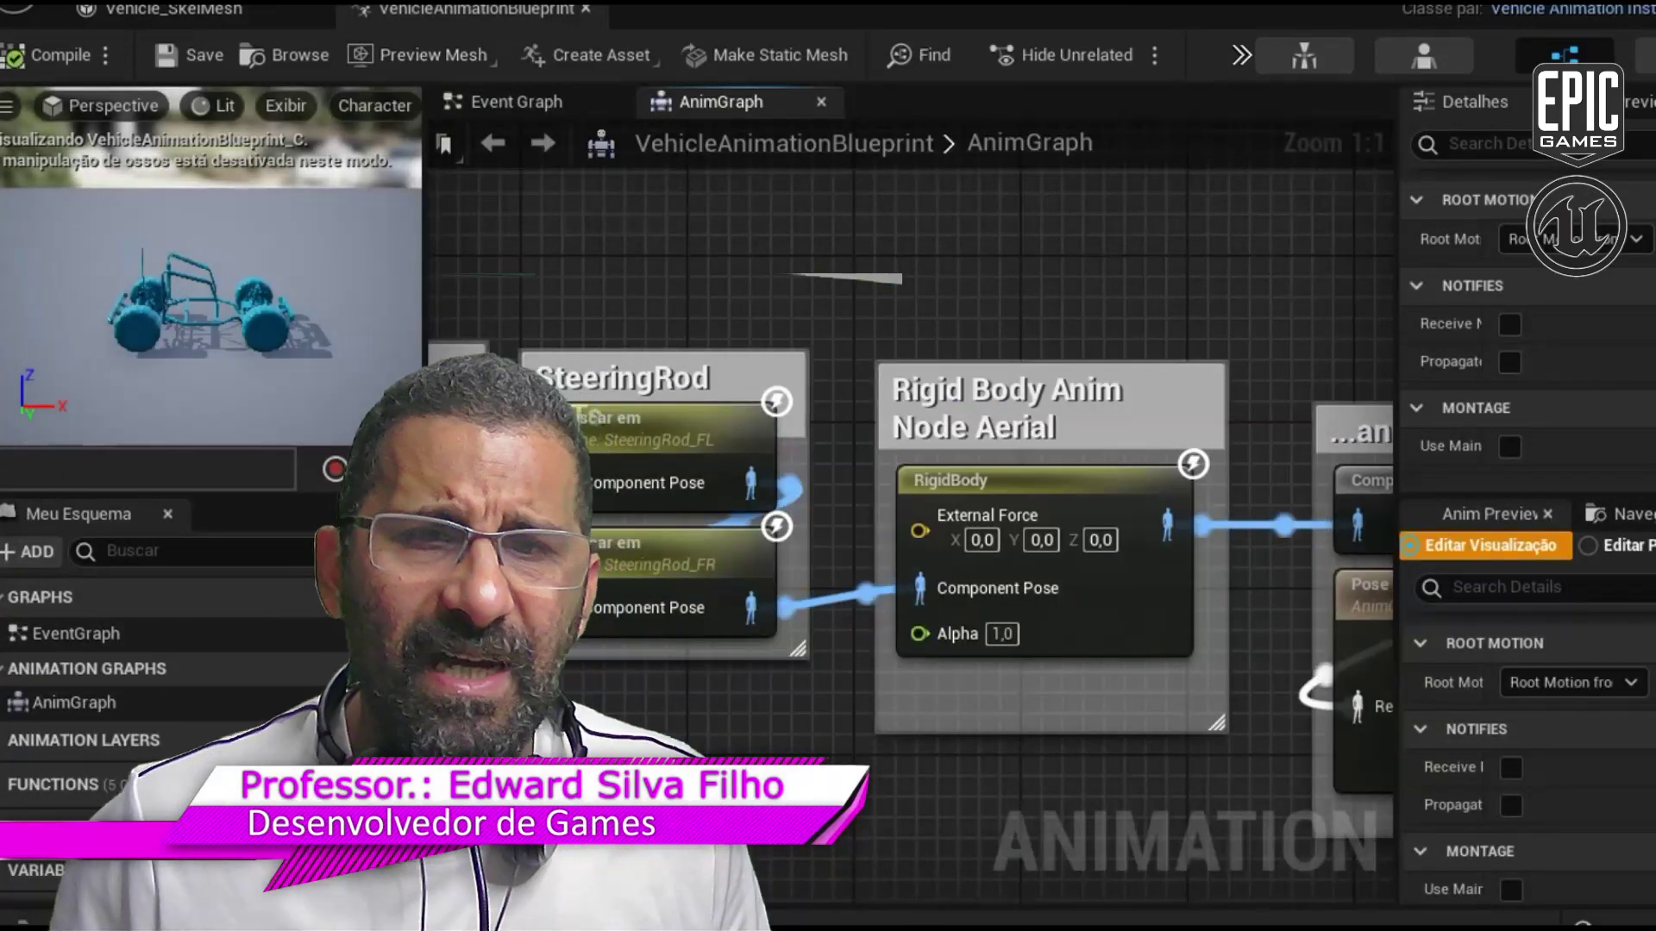
Pan through the shock, hub, wheel and steering nodes to the Final Animation Pose, then close AnimGraph.
right_click_drag(604, 560, 1340, 330)
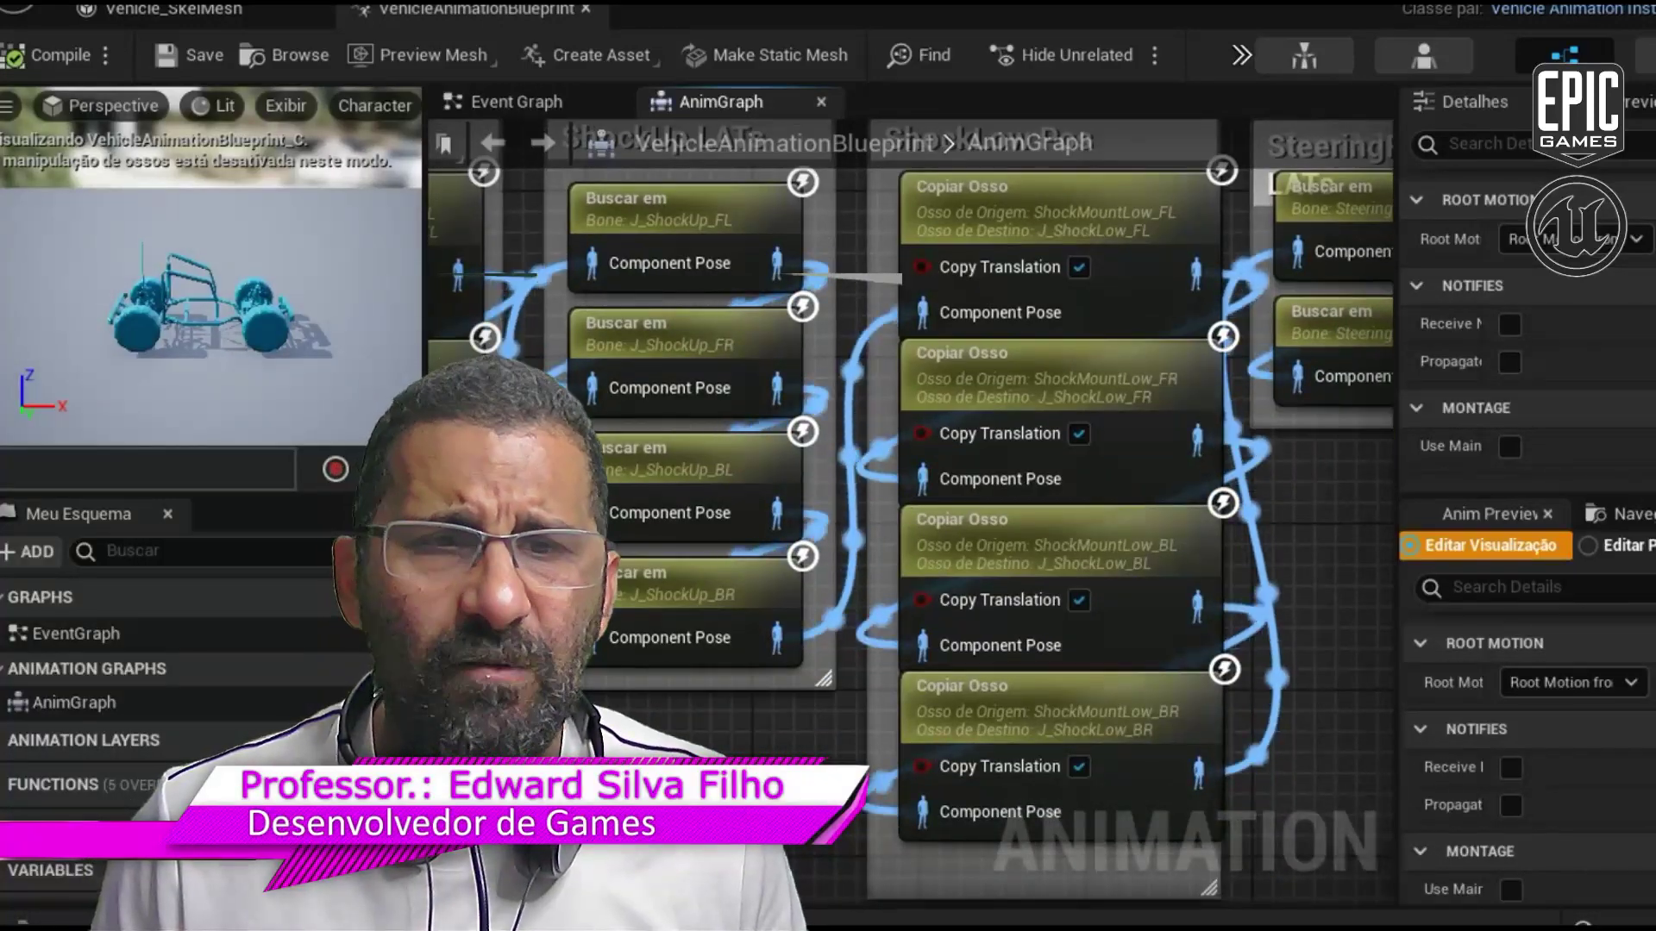
mouse_move(690, 345)
right_mouse_down()
mouse_move(1268, 470)
mouse_move(1363, 411)
right_mouse_up()
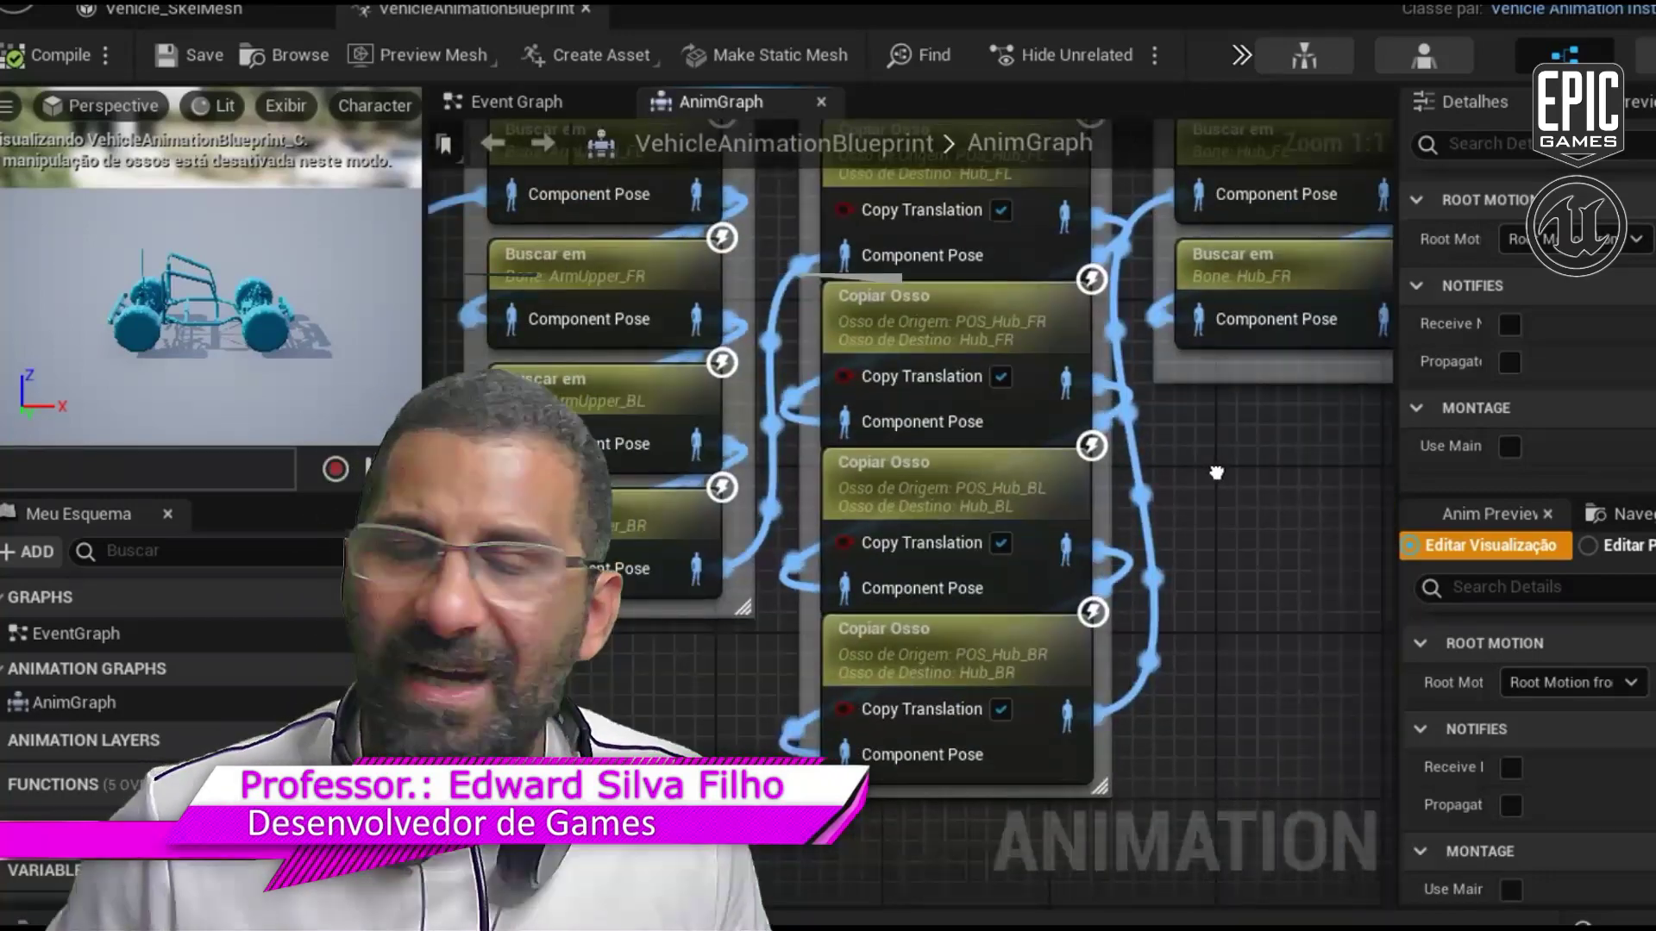
right_click_drag(603, 474, 1345, 487)
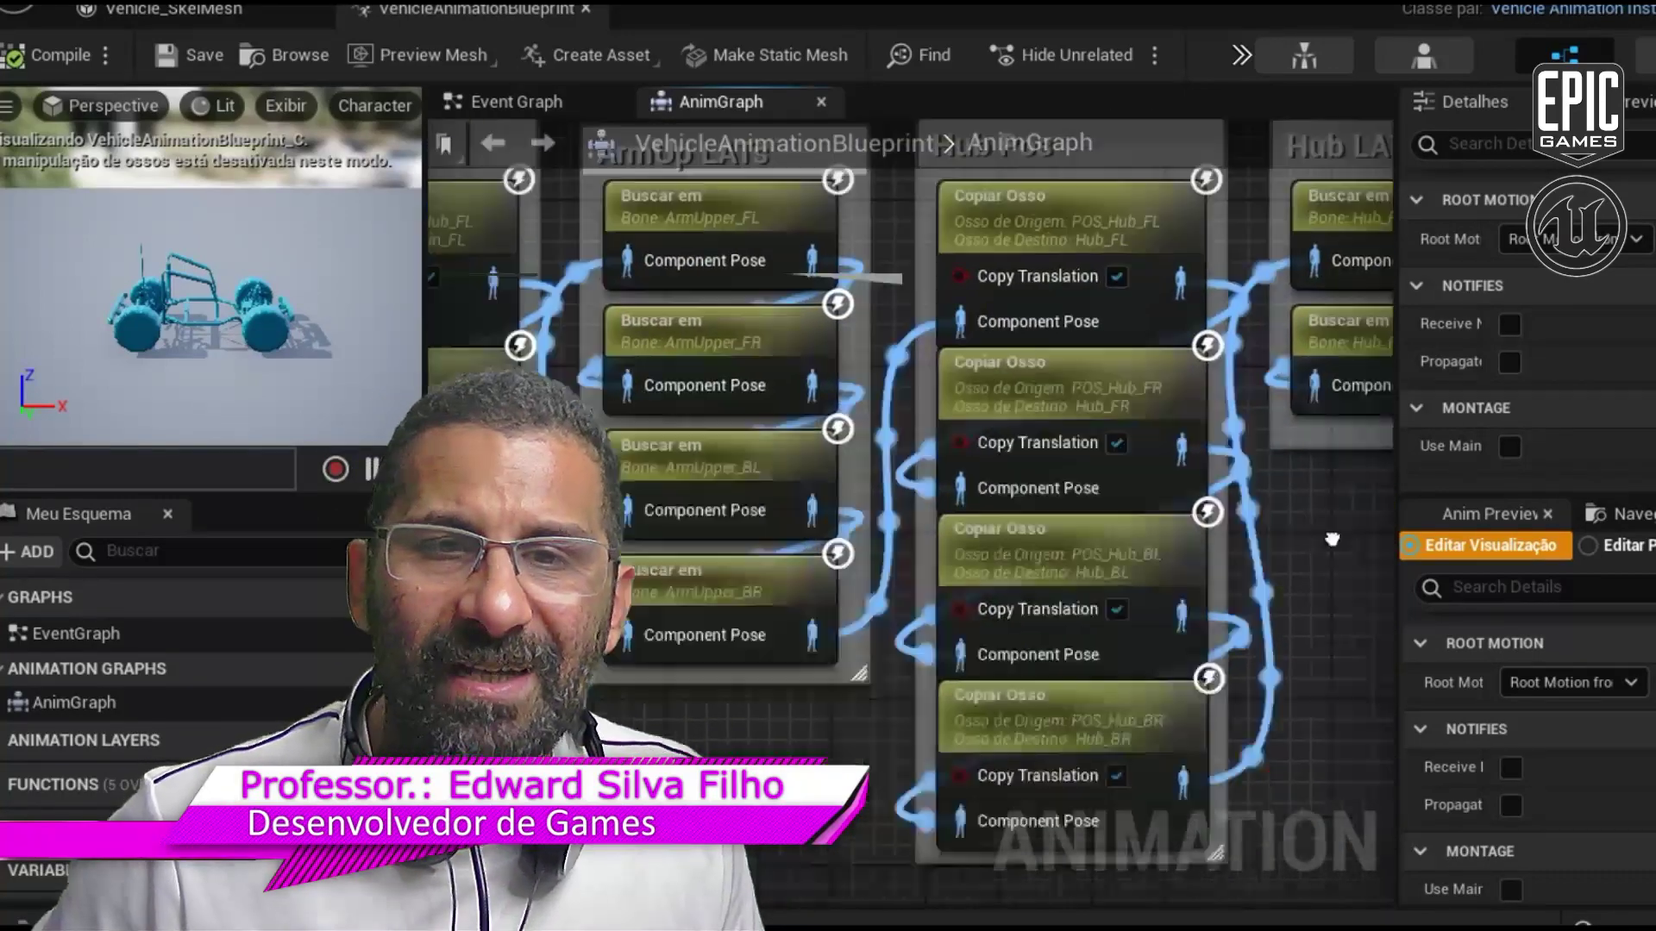
mouse_move(1207, 483)
right_mouse_down()
mouse_move(638, 517)
mouse_move(1082, 517)
right_mouse_up()
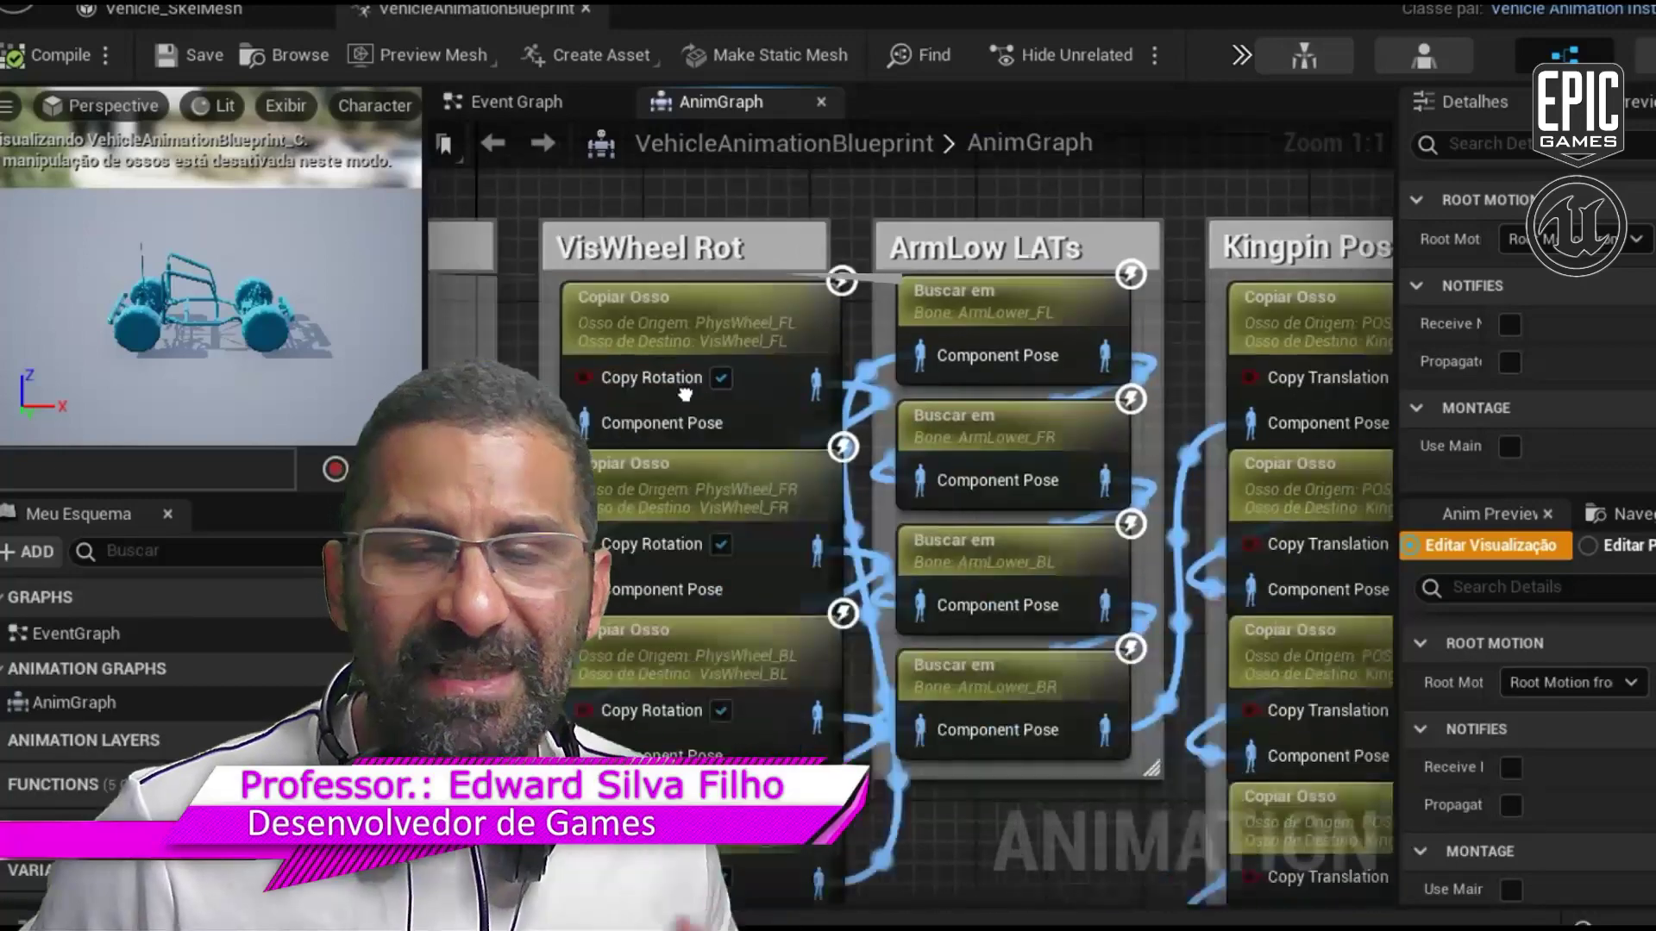
right_click_drag(1380, 517, 190, 517)
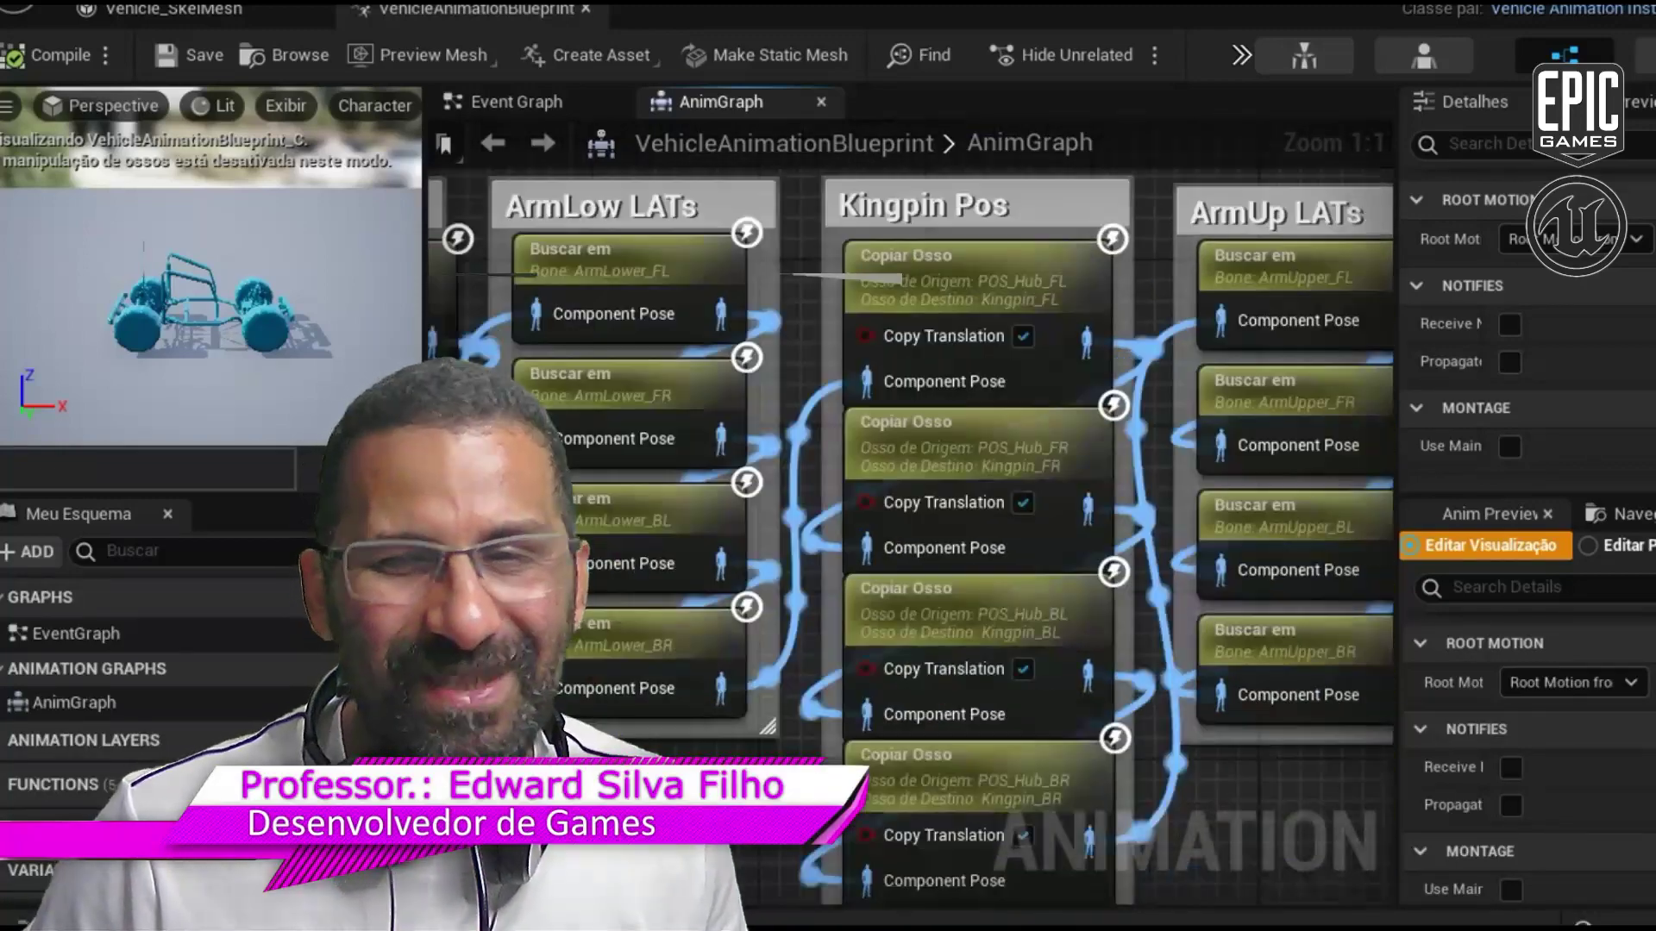
right_click_drag(1380, 518, 173, 444)
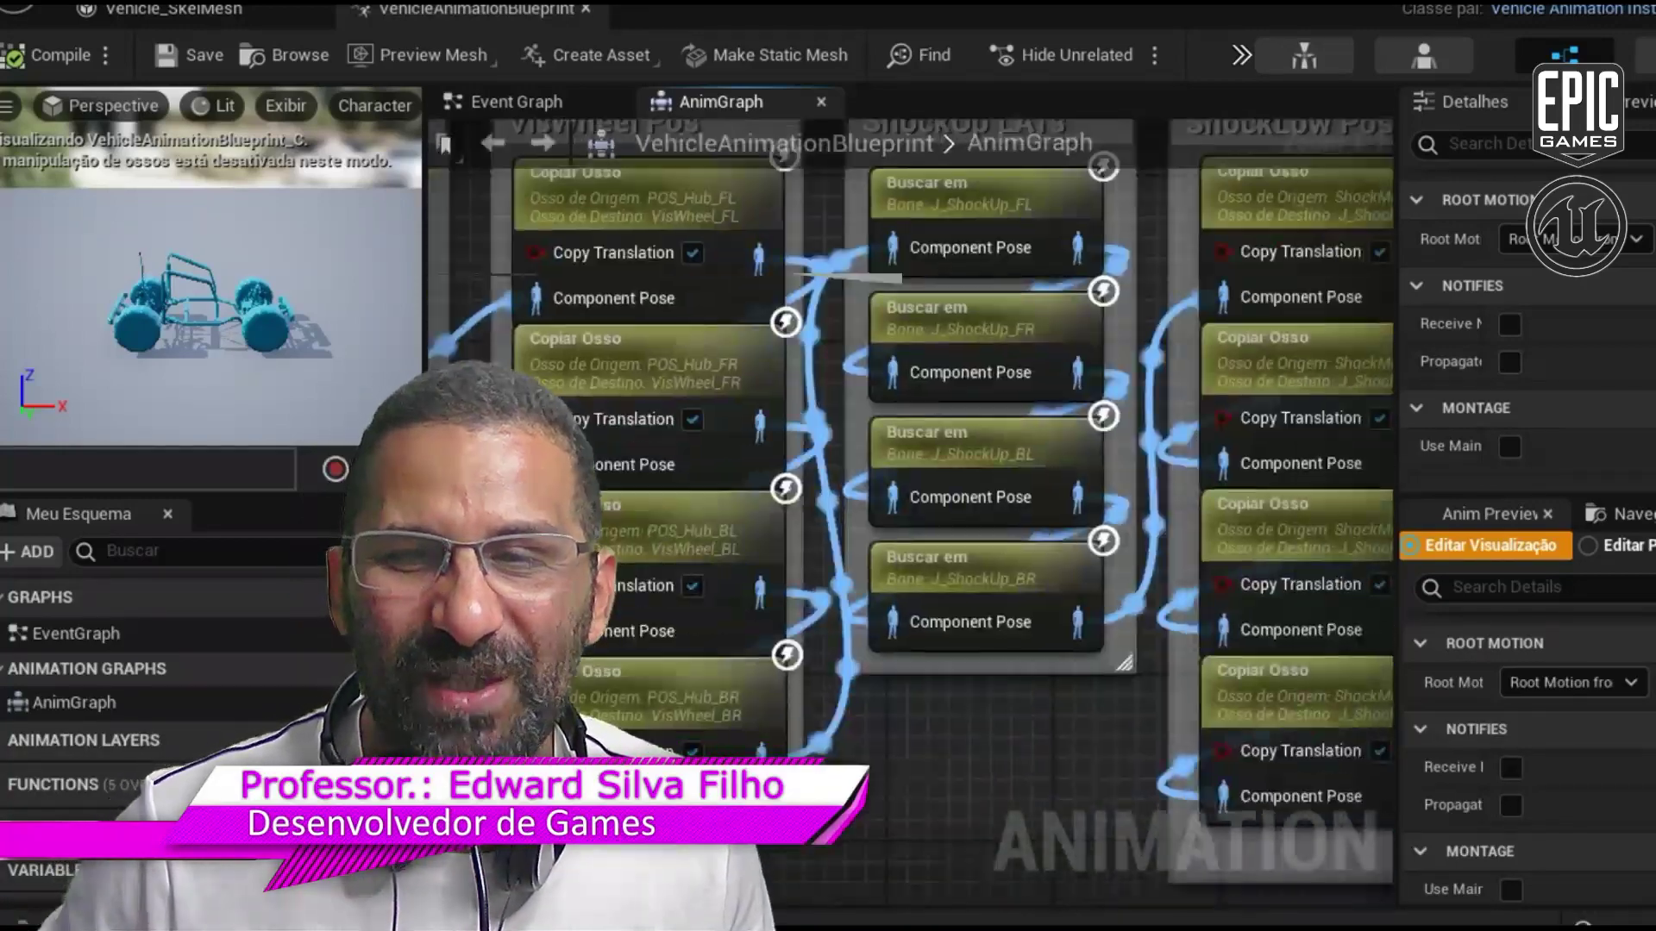
right_click_drag(1380, 517, 708, 518)
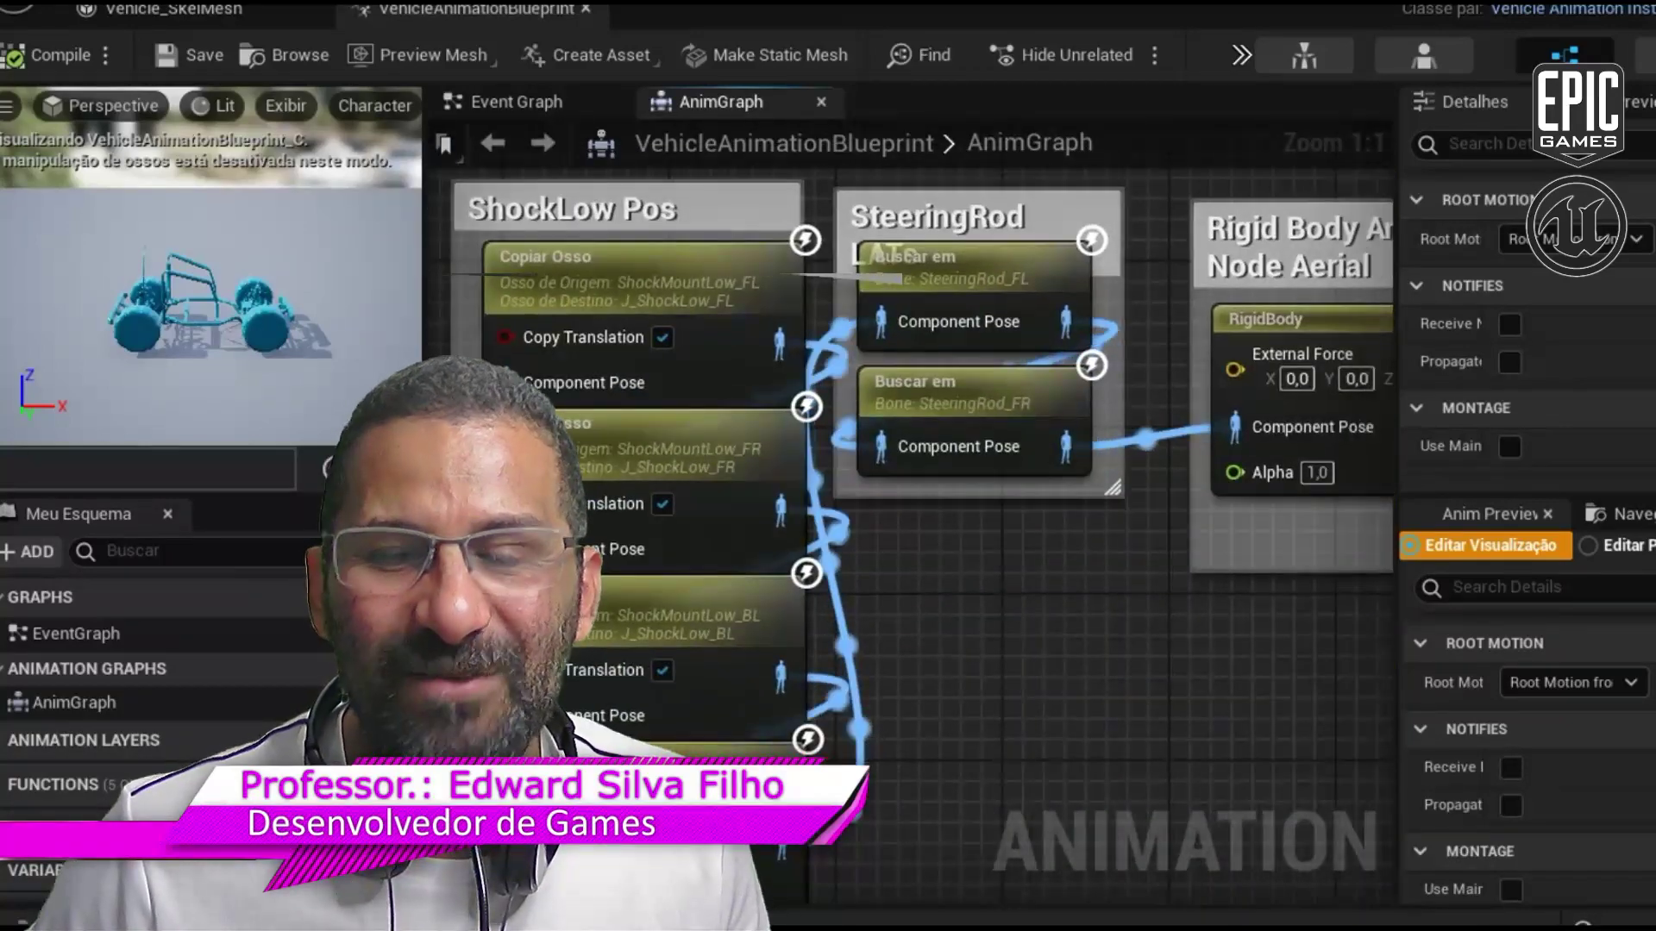
mouse_move(1337, 518)
right_mouse_down()
mouse_move(776, 517)
mouse_move(725, 589)
right_mouse_up()
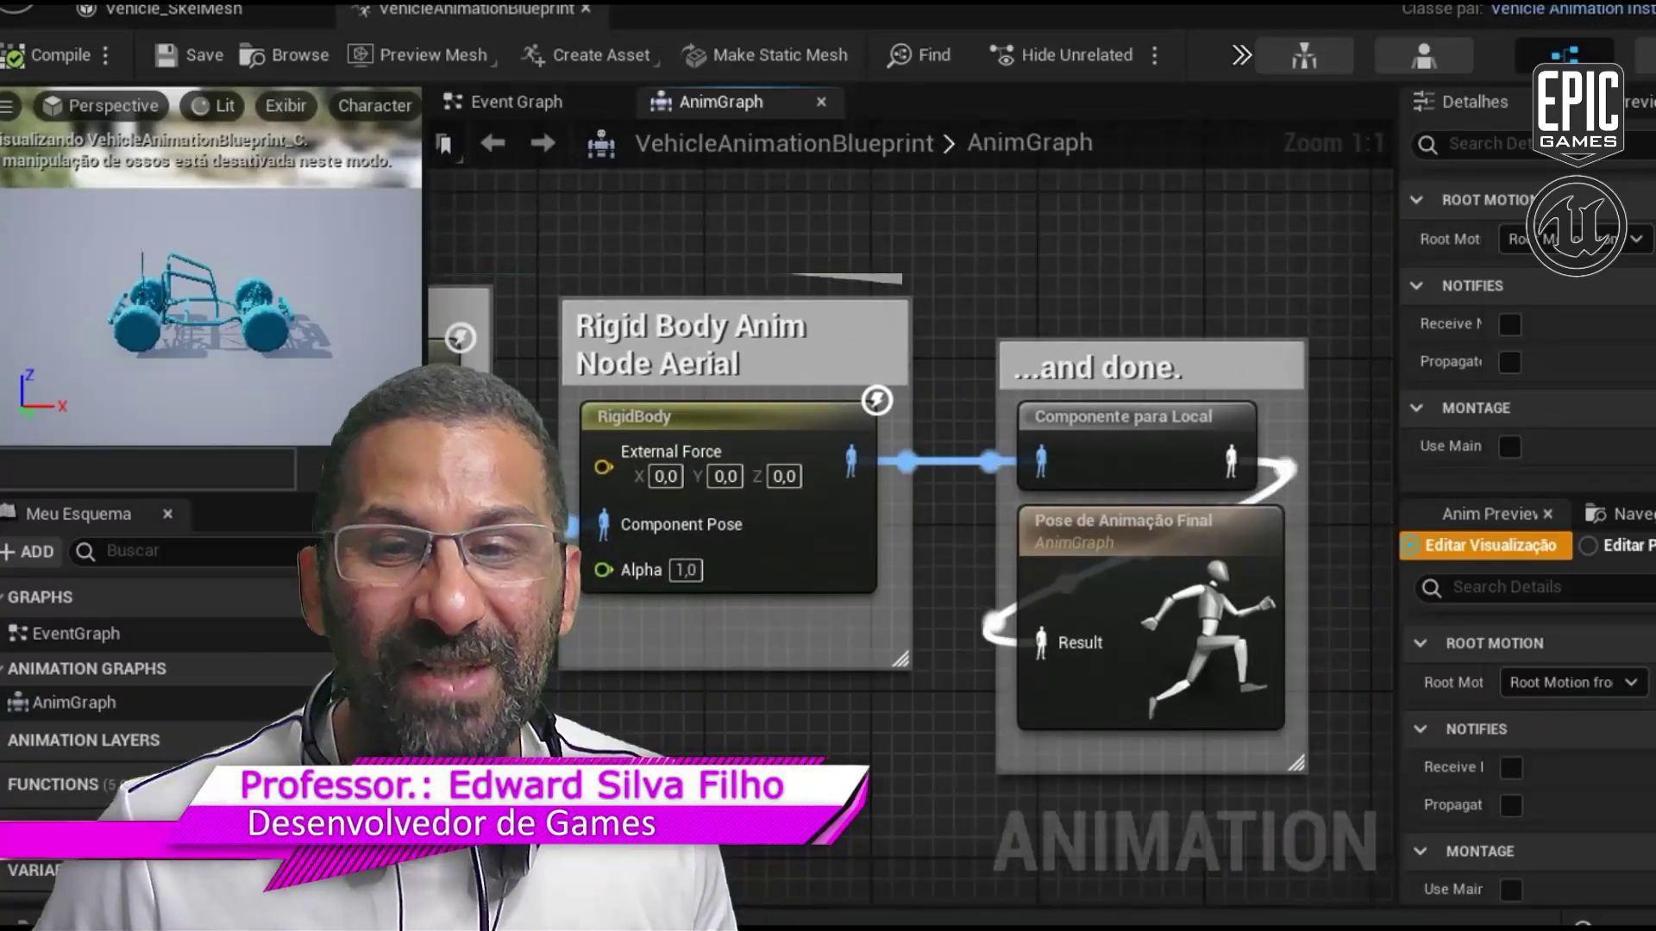
left_click(821, 102)
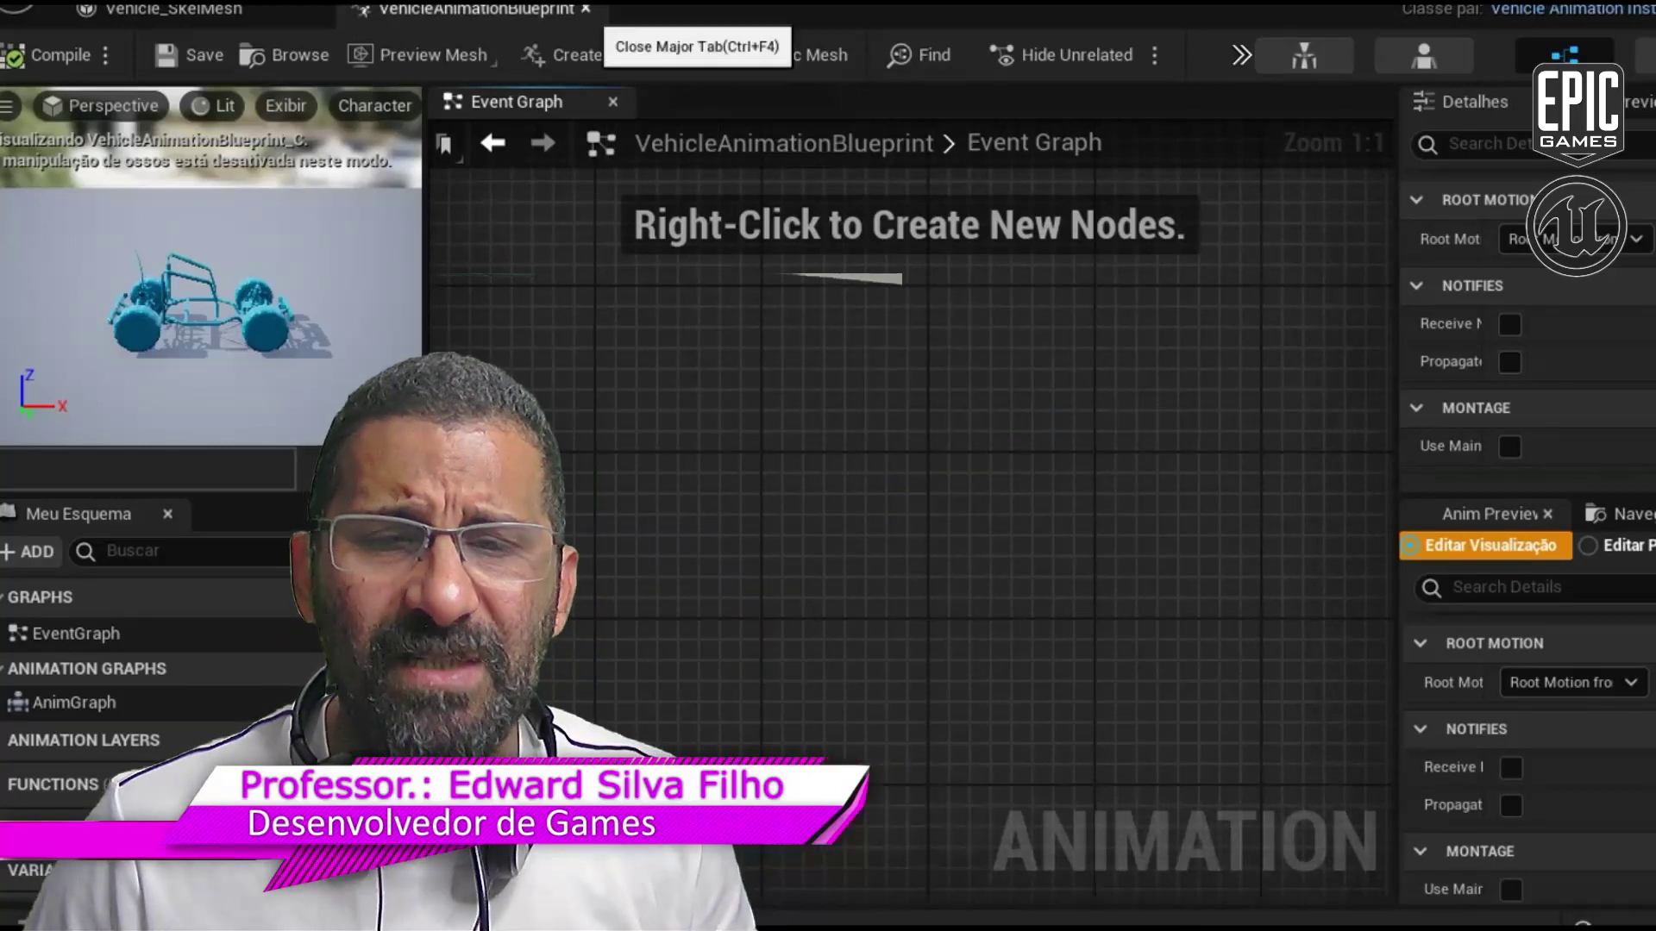
Close the VehicleAnimationBlueprint and play VehicleAdvExampleMap in the editor.
left_click(586, 9)
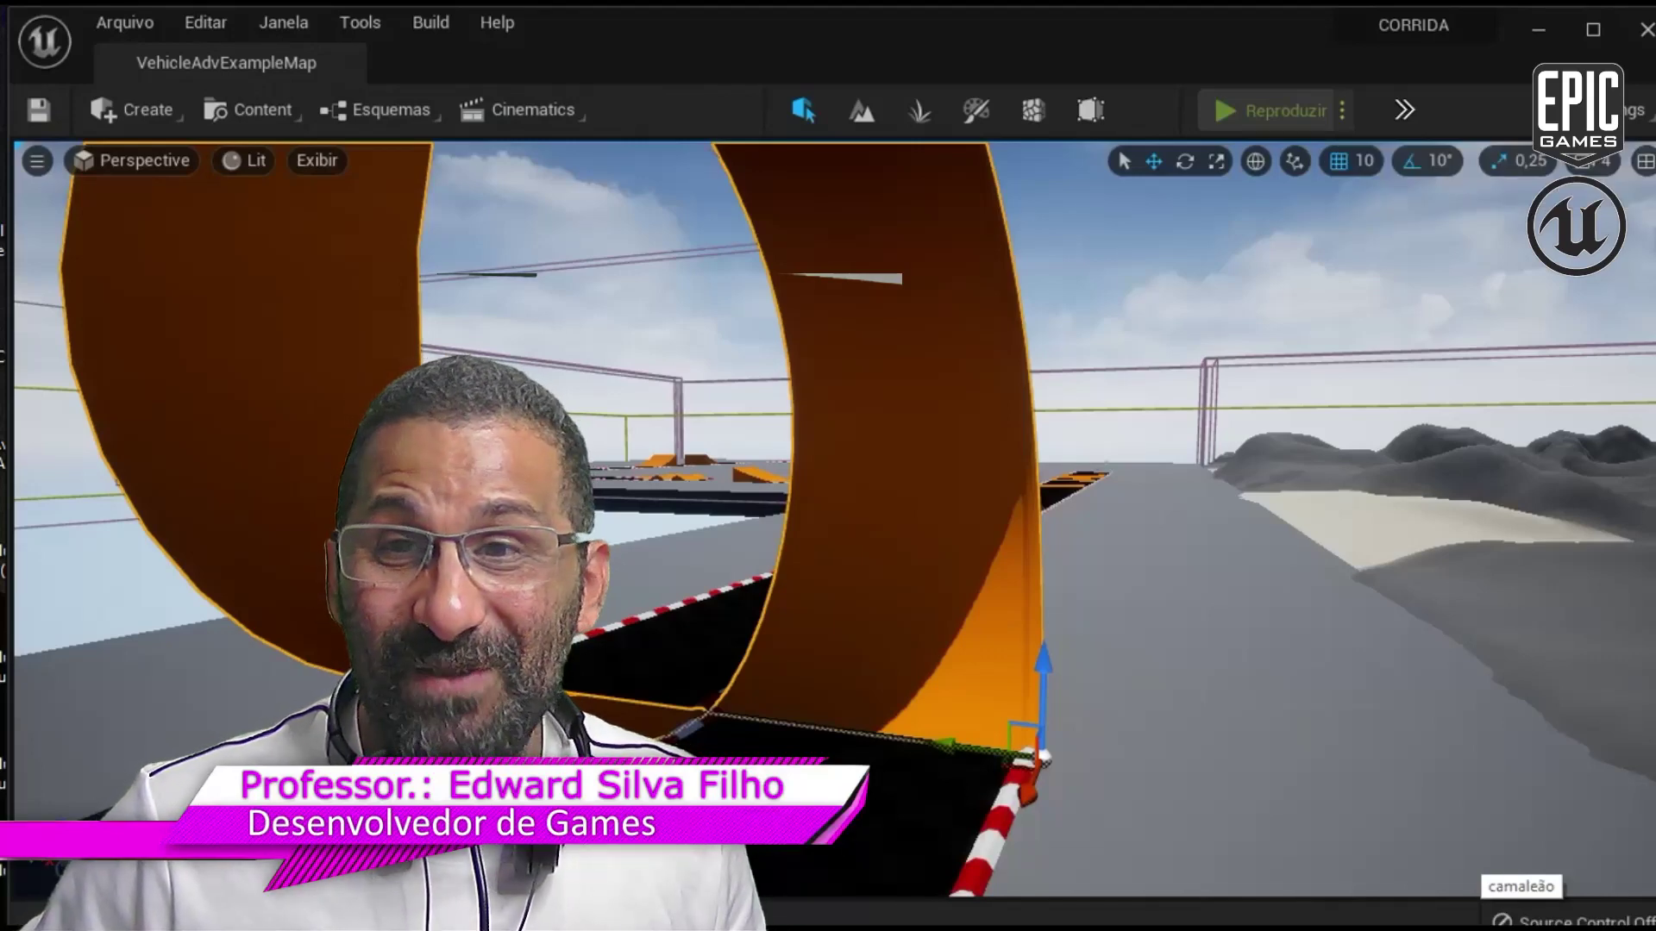
left_click(1225, 110)
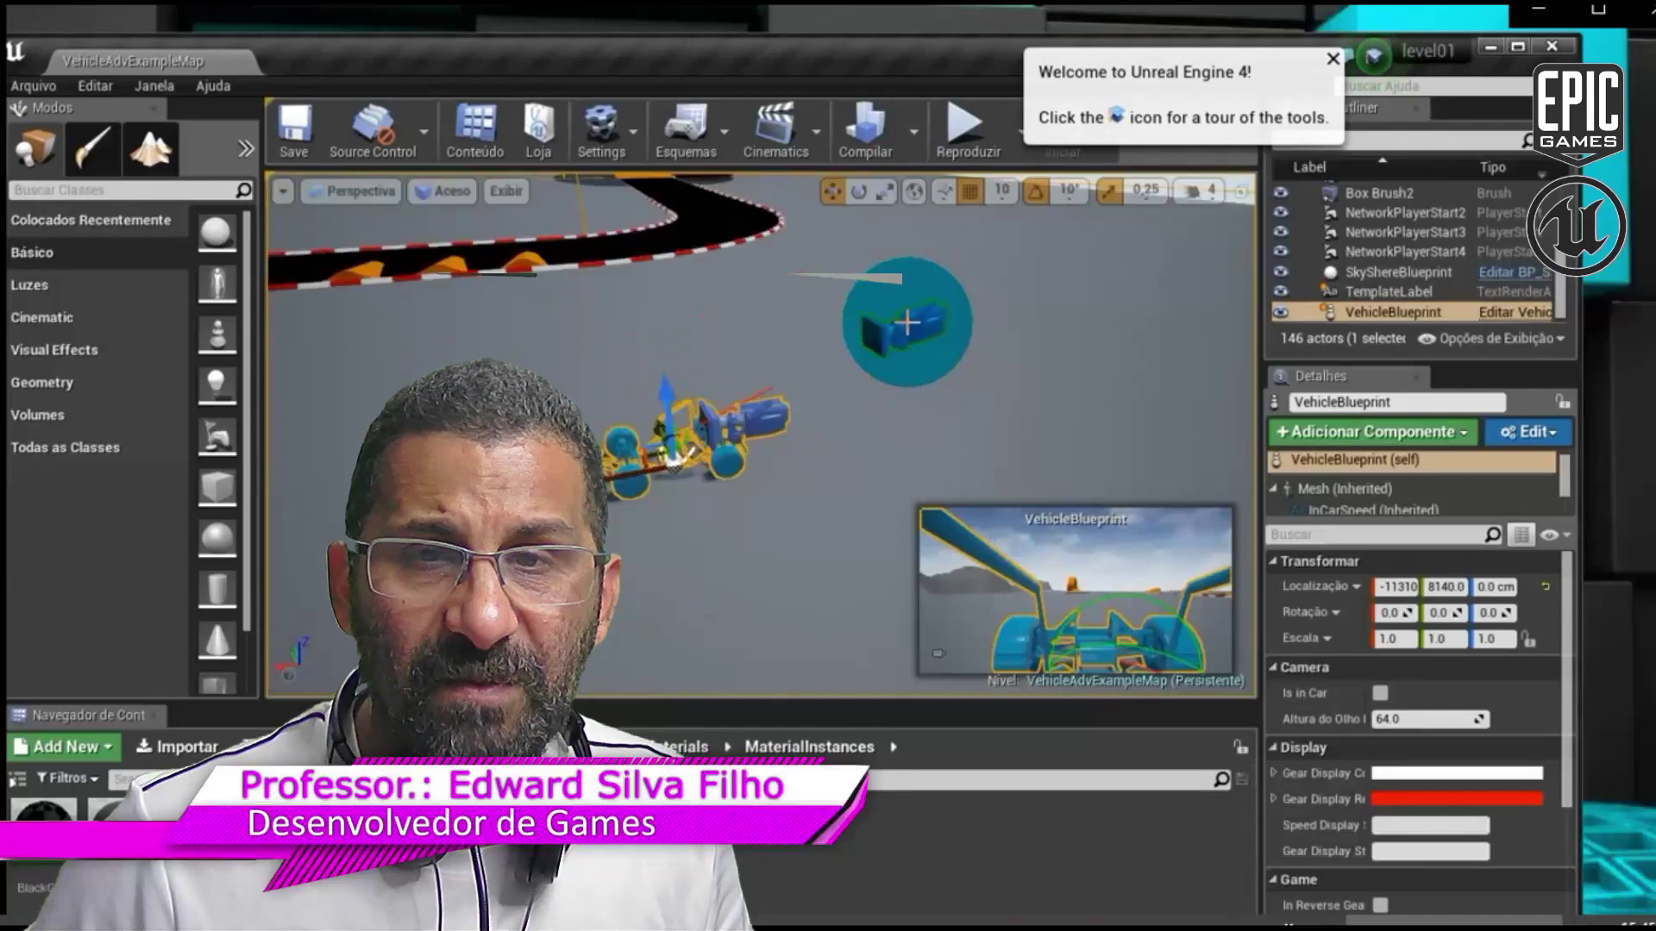
Play the example map in the UE4 editor and drive the buggy forward with W.
left_click_drag(907, 323, 860, 333)
left_click(964, 125)
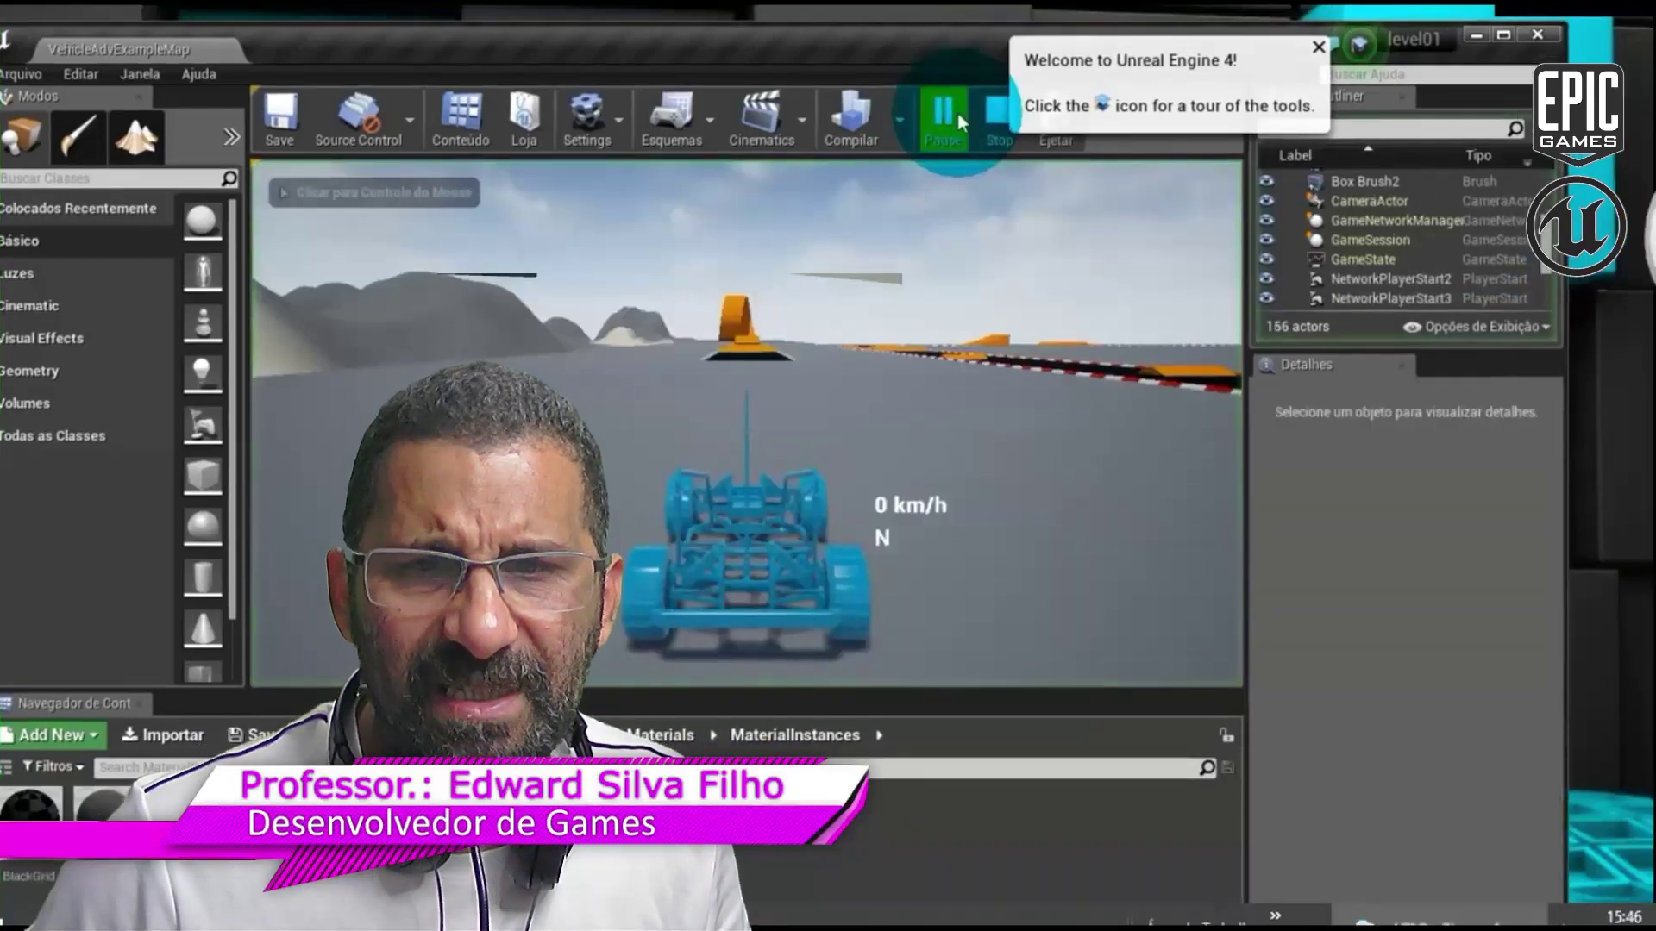
left_click(789, 209)
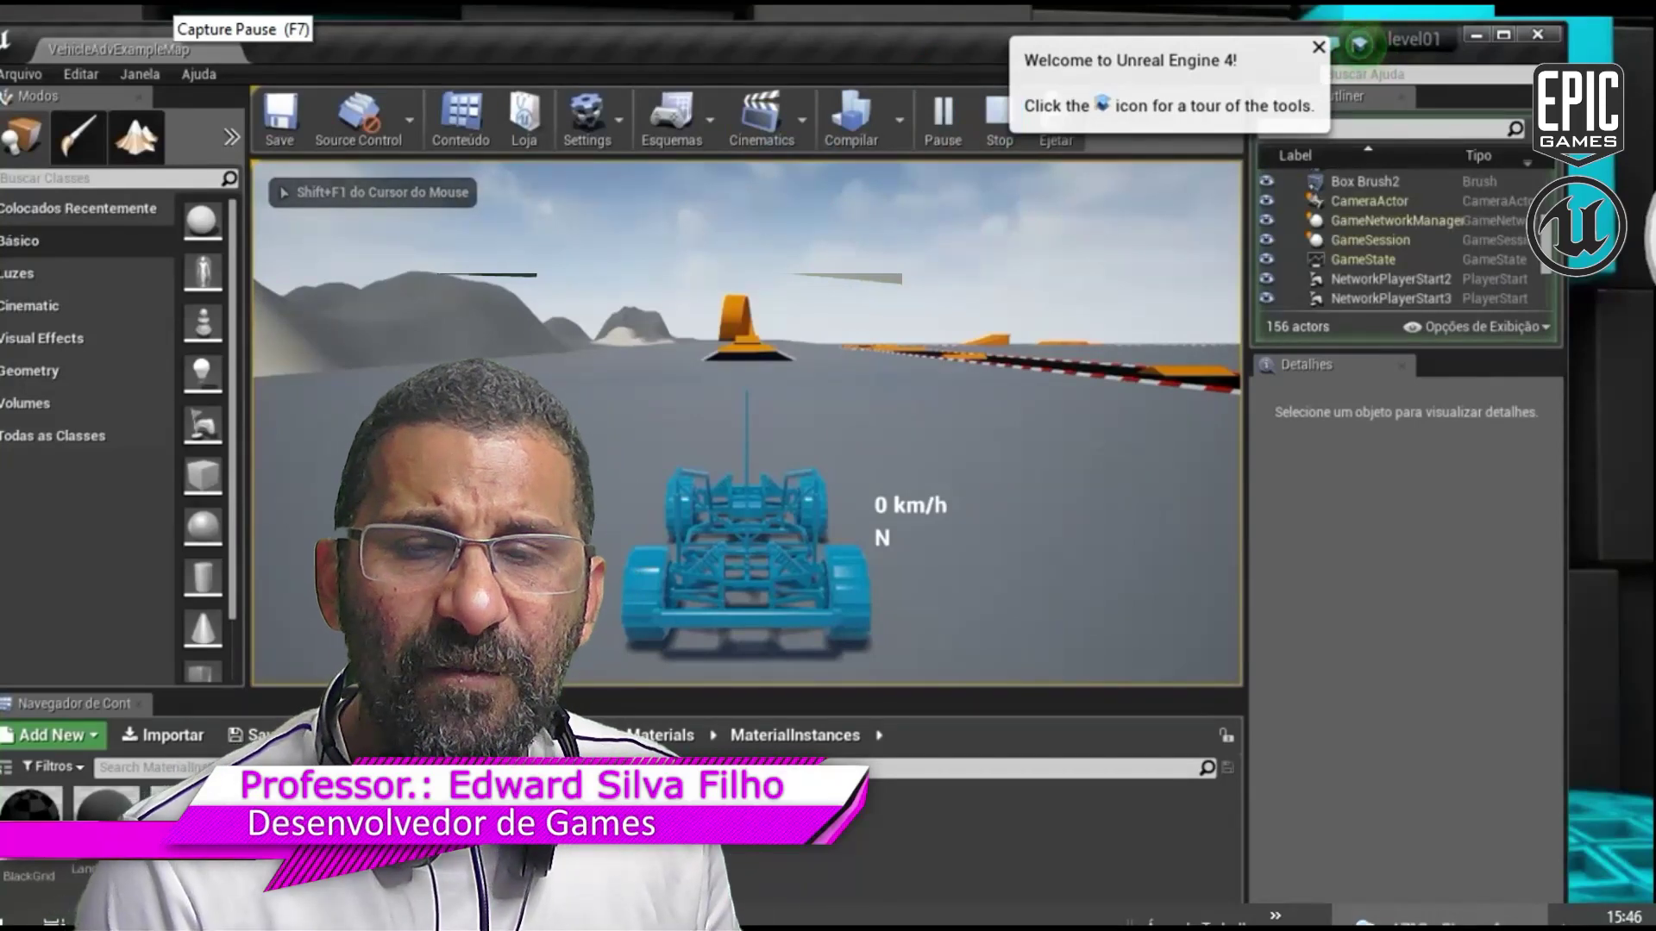
key("w")
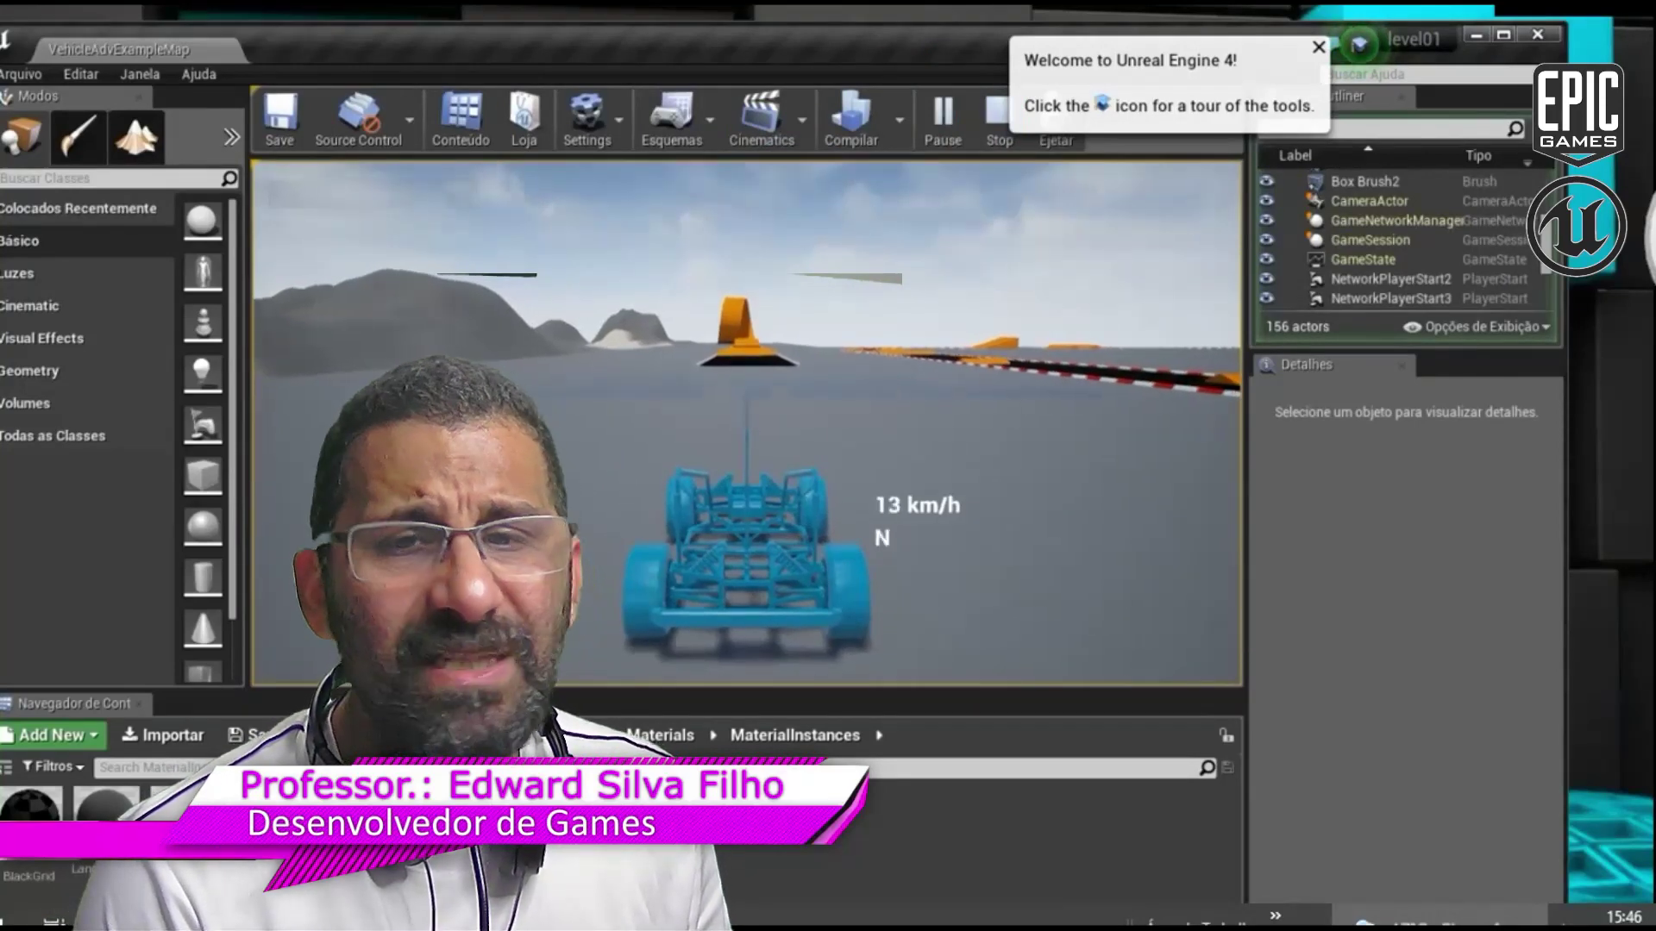